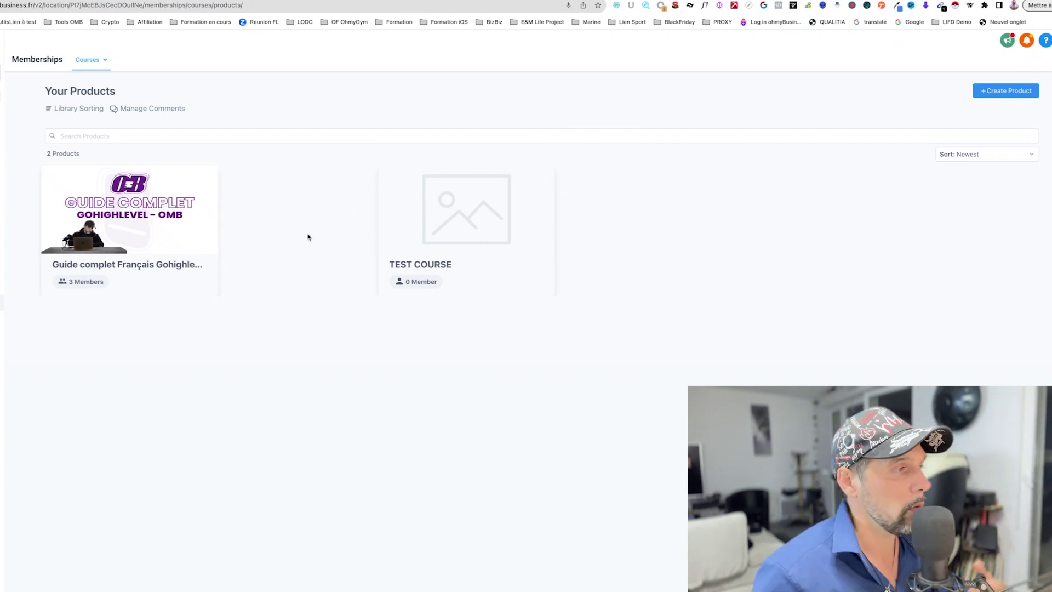
Step: Open the course offers list and review the published GOHIGHLEVEL guide offer's title and number of products
left_click(82, 62)
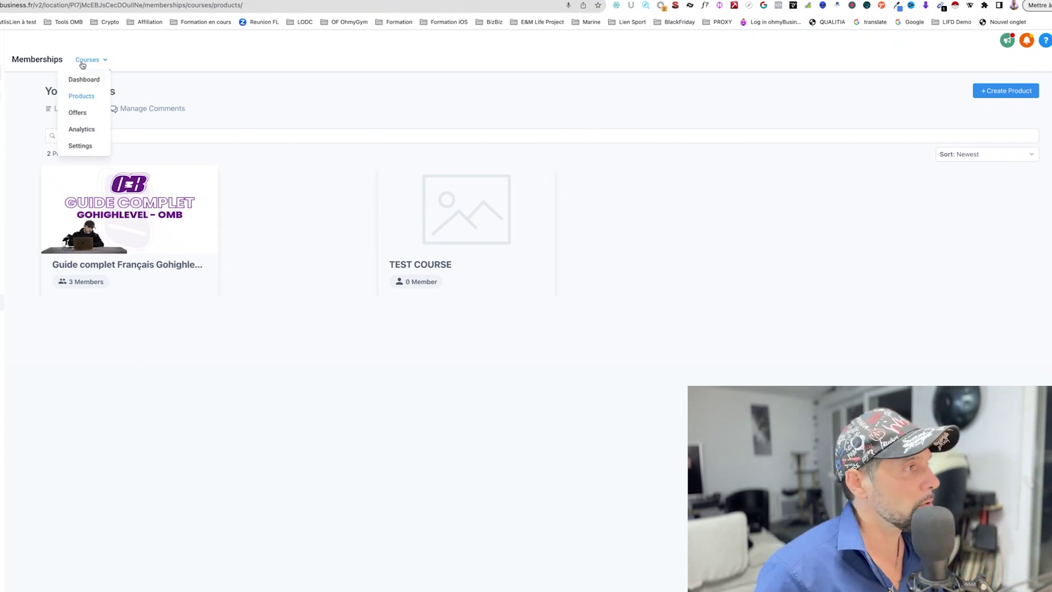
left_click(79, 113)
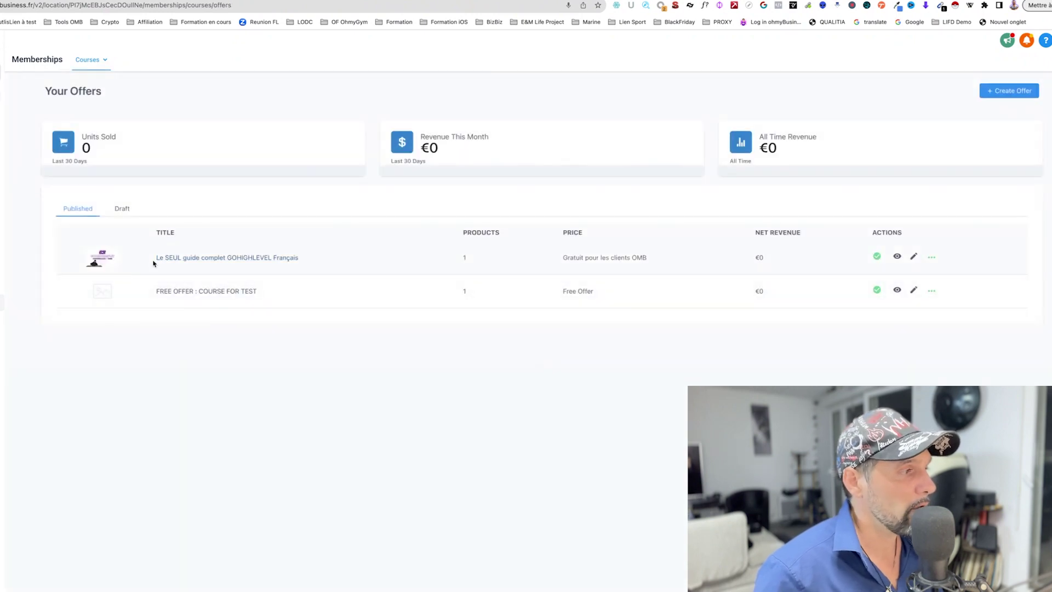
left_click_drag(154, 260, 313, 256)
left_click(471, 259)
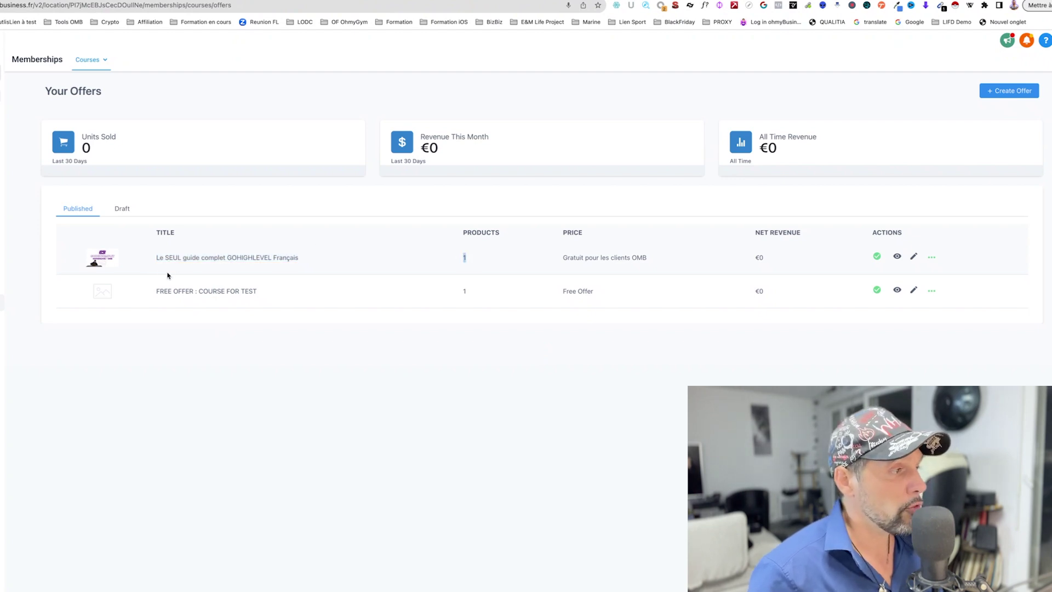
left_click_drag(148, 261, 295, 260)
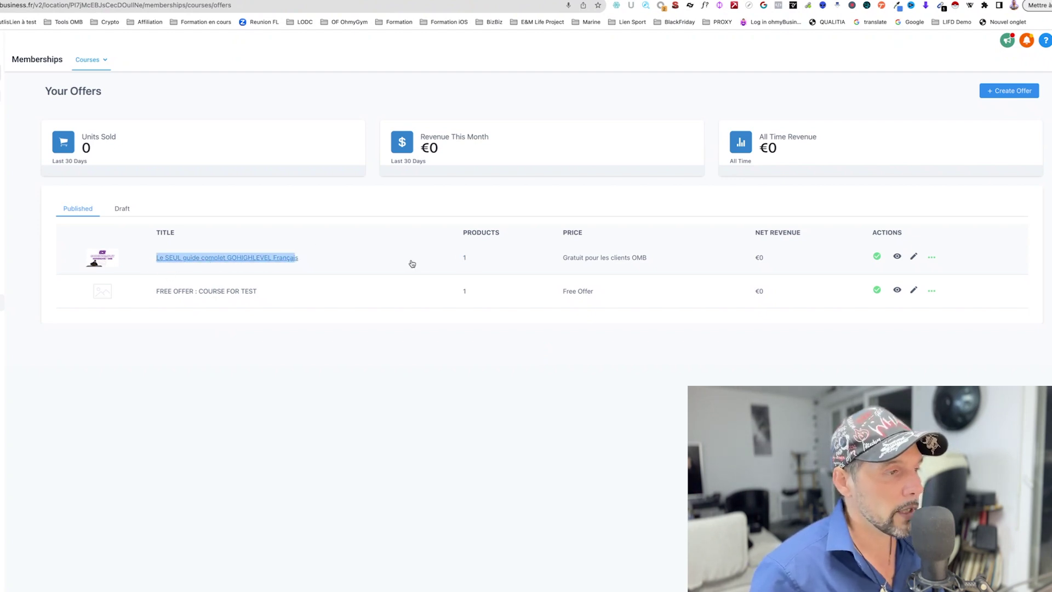
left_click_drag(473, 258, 459, 258)
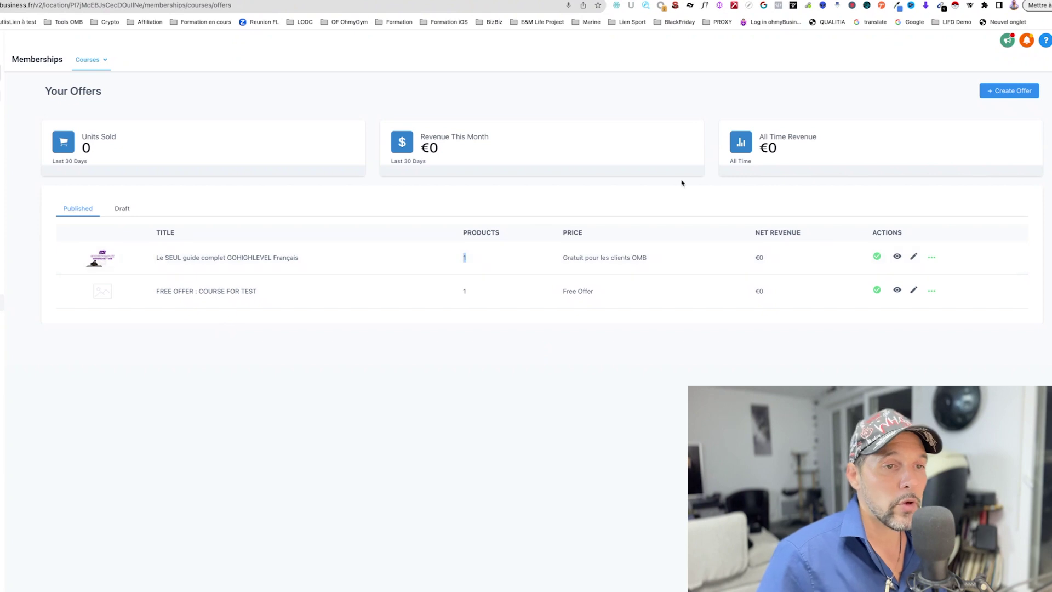
Step: Fill in a new offer titled "Pack muscu + nutrition 1 mois" with TEST COURSE as its product, and return to the offers without creating it
left_click(996, 92)
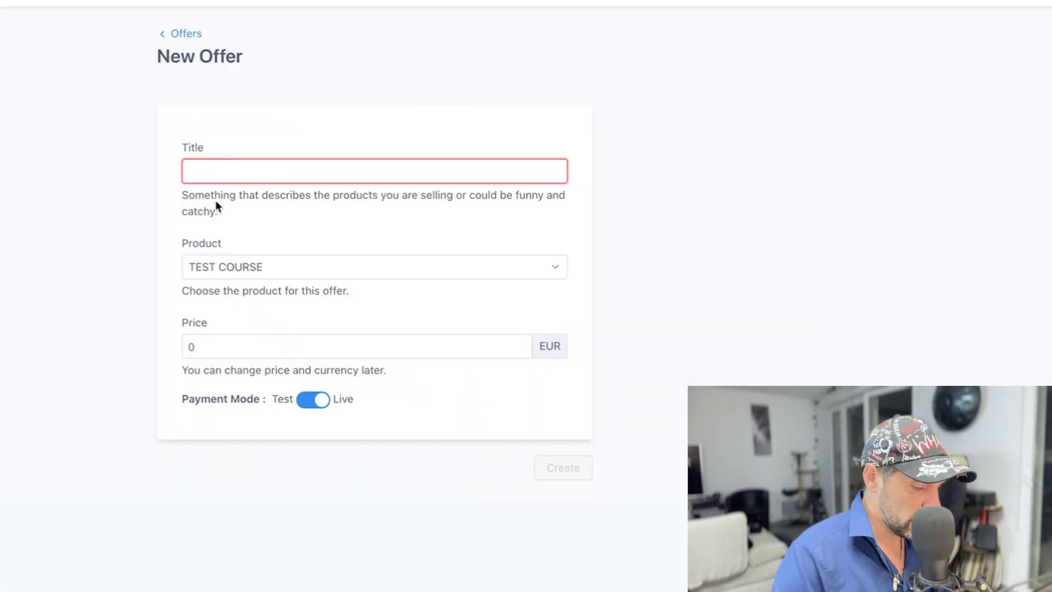
type("Pack quelque chose")
key("ctrl+a")
type("Pack")
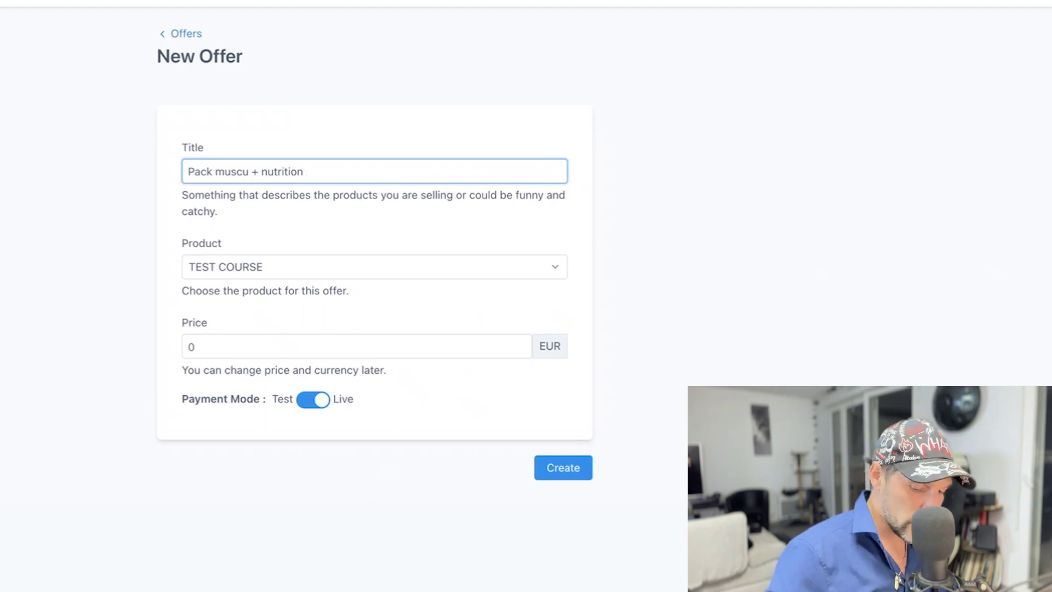
type("mpois")
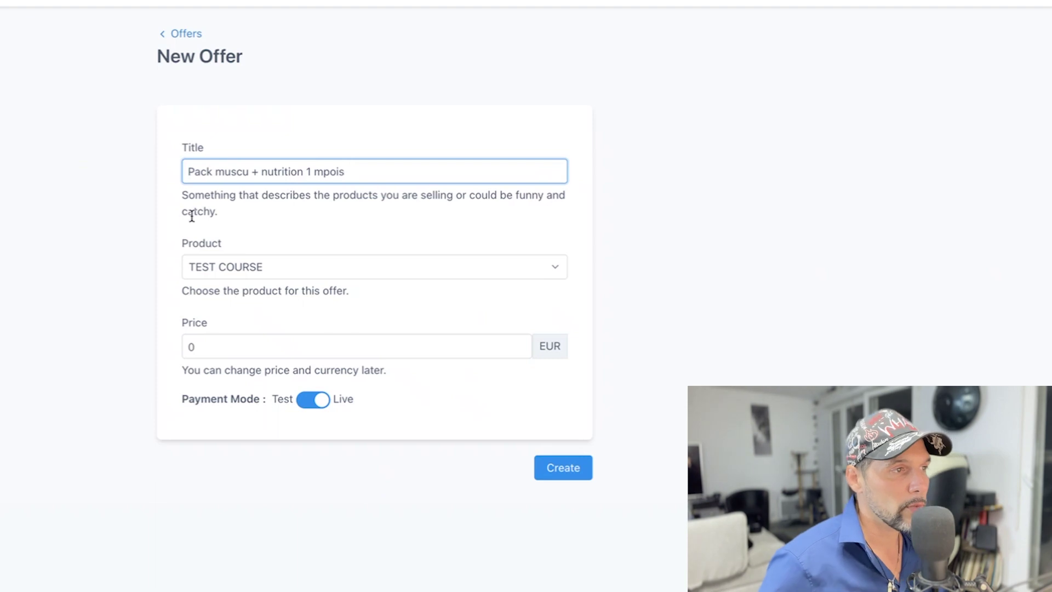
key("BackSpace")
left_click(280, 269)
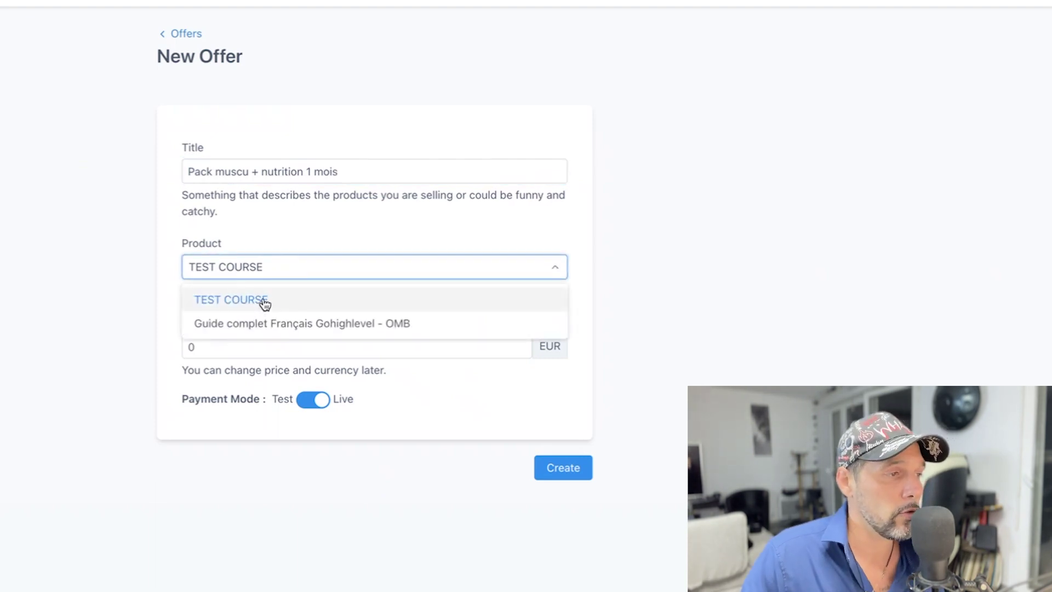
left_click(265, 302)
left_click(242, 342)
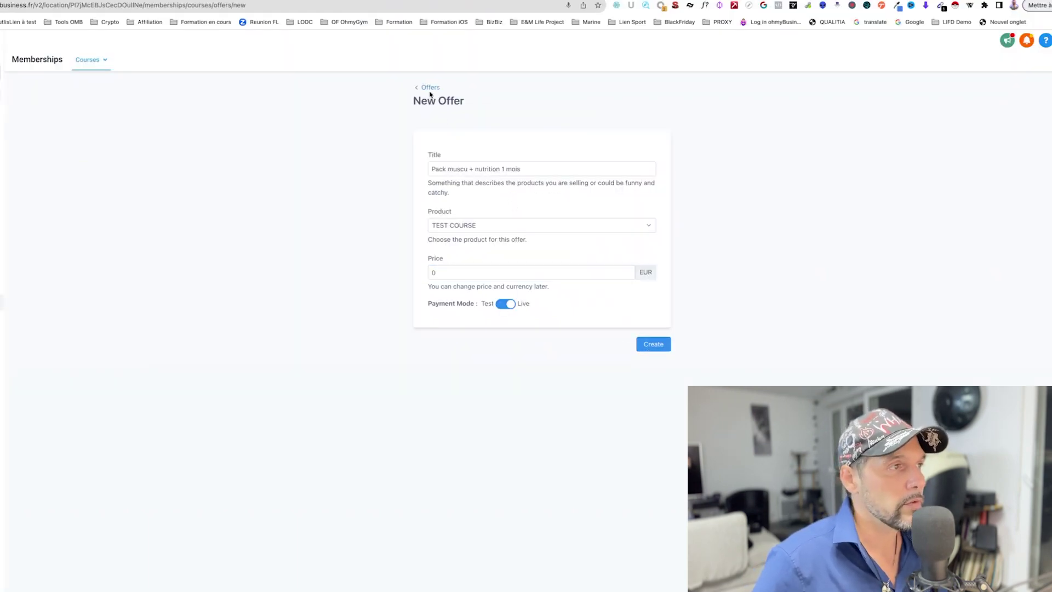
left_click(430, 89)
Step: Open the offer "Le SEUL guide complet GOHIGHLEVEL Français" and review its title and description
left_click(186, 258)
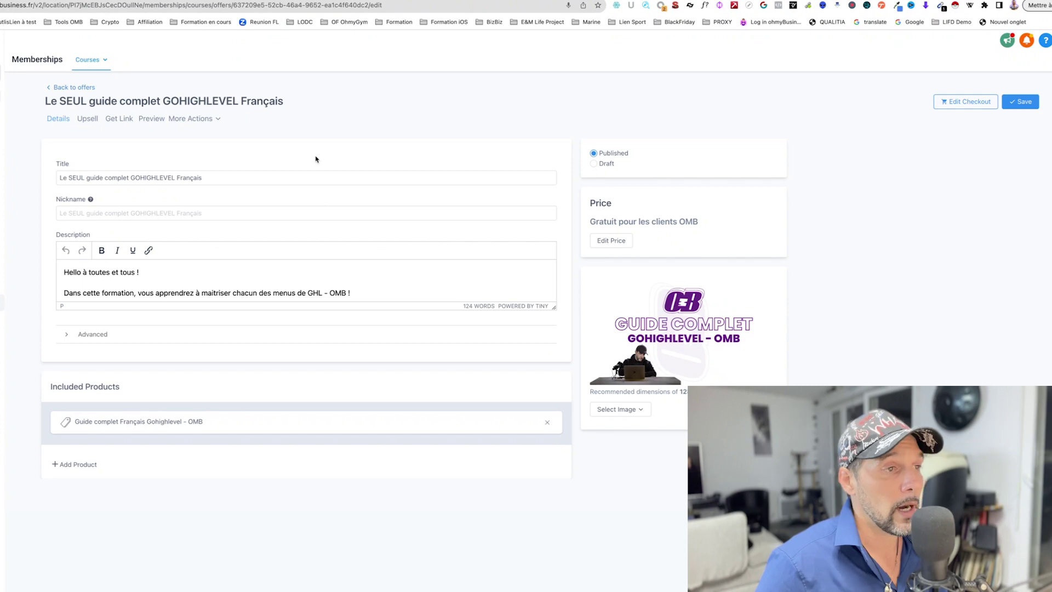
left_click_drag(90, 178, 244, 179)
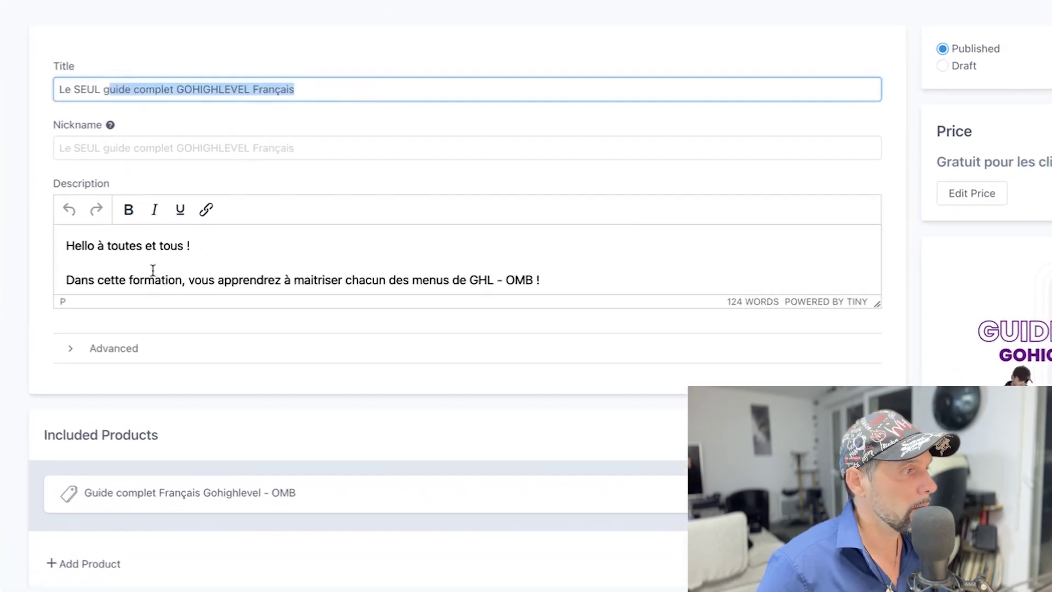
left_click_drag(153, 269, 223, 346)
left_click(157, 275)
left_click_drag(157, 276, 94, 192)
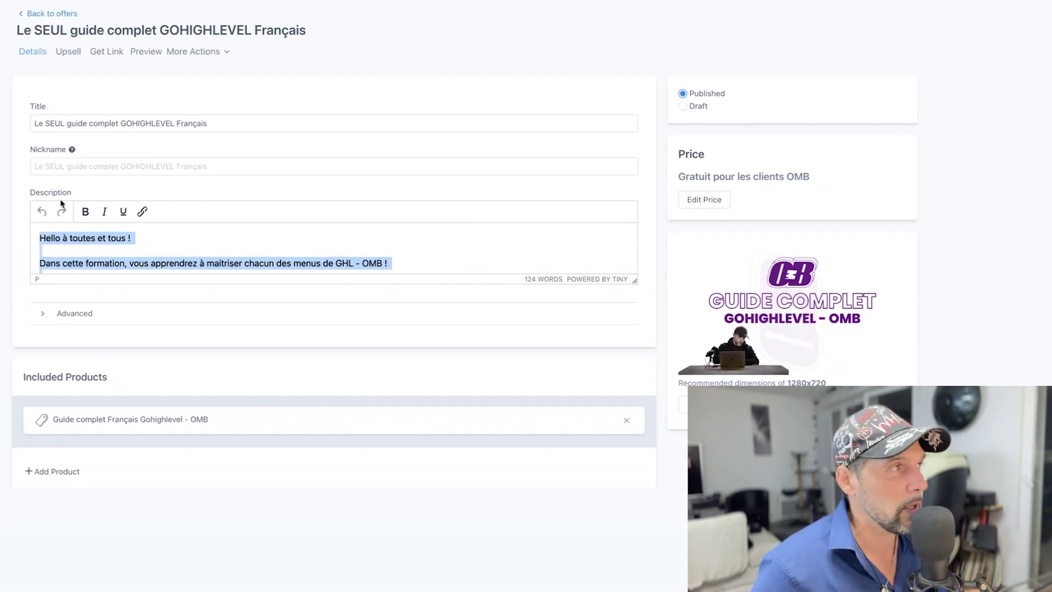
Step: Switch to the offer's preview page, reload it and examine the description text under the offer title
left_click(260, 7)
left_click(259, 18)
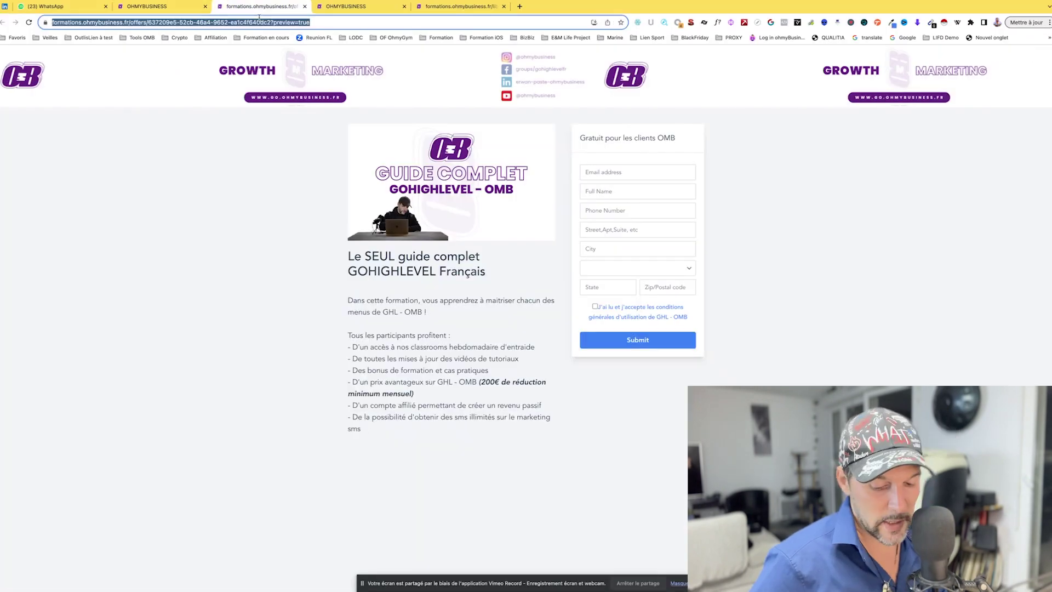
key("Return")
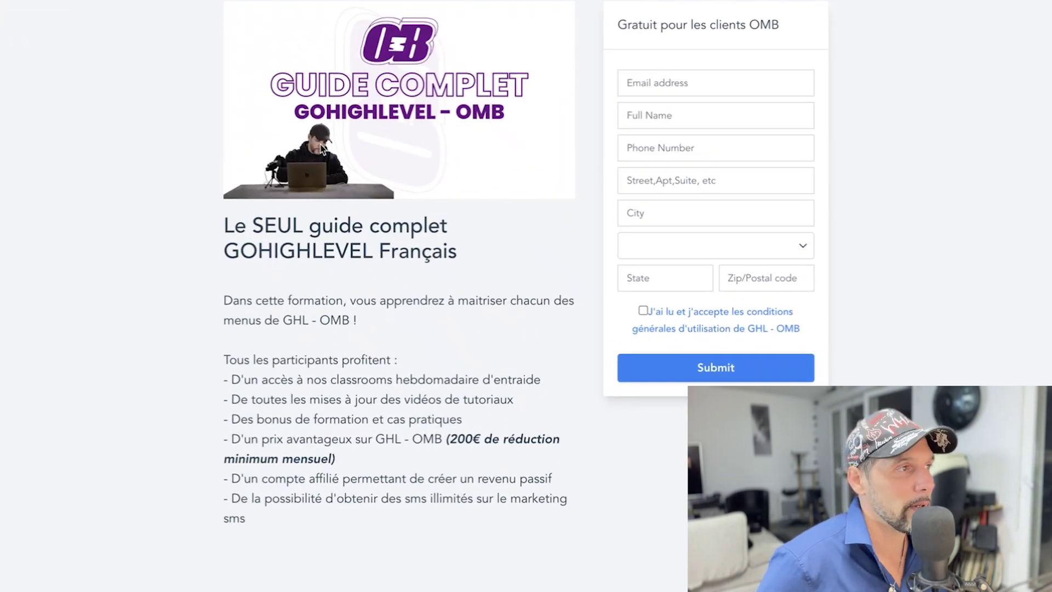
left_click_drag(327, 319, 370, 491)
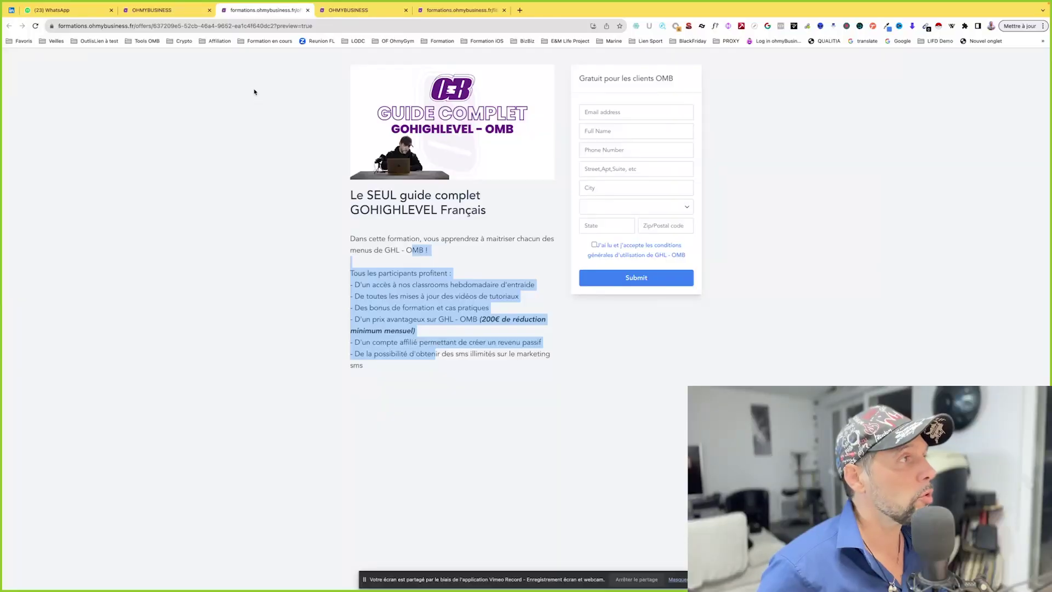
Step: Compare the title and description in the offer editor with those on the offer's preview page
left_click(159, 10)
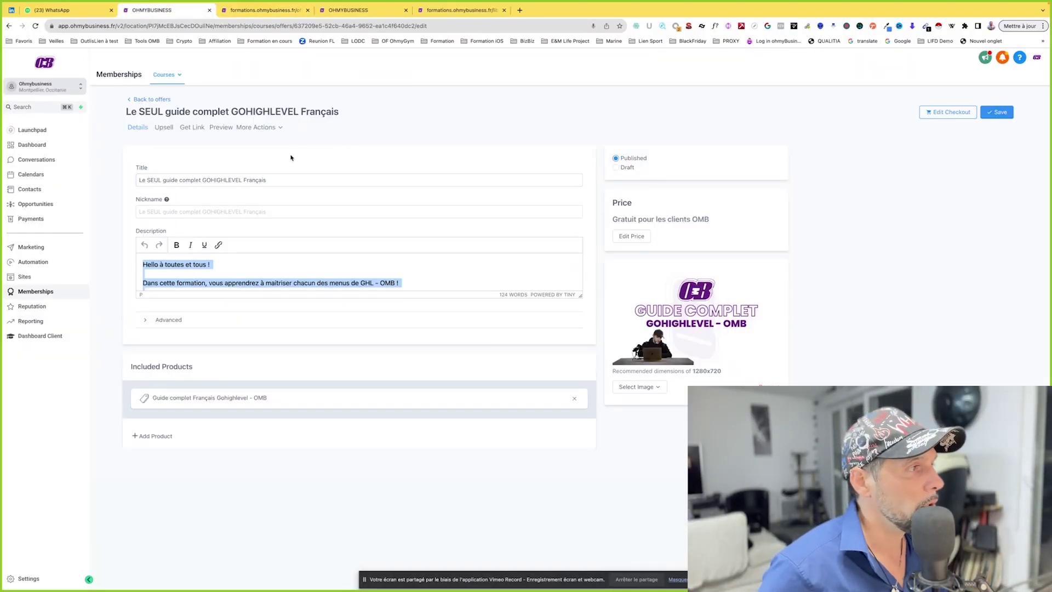
left_click(236, 141)
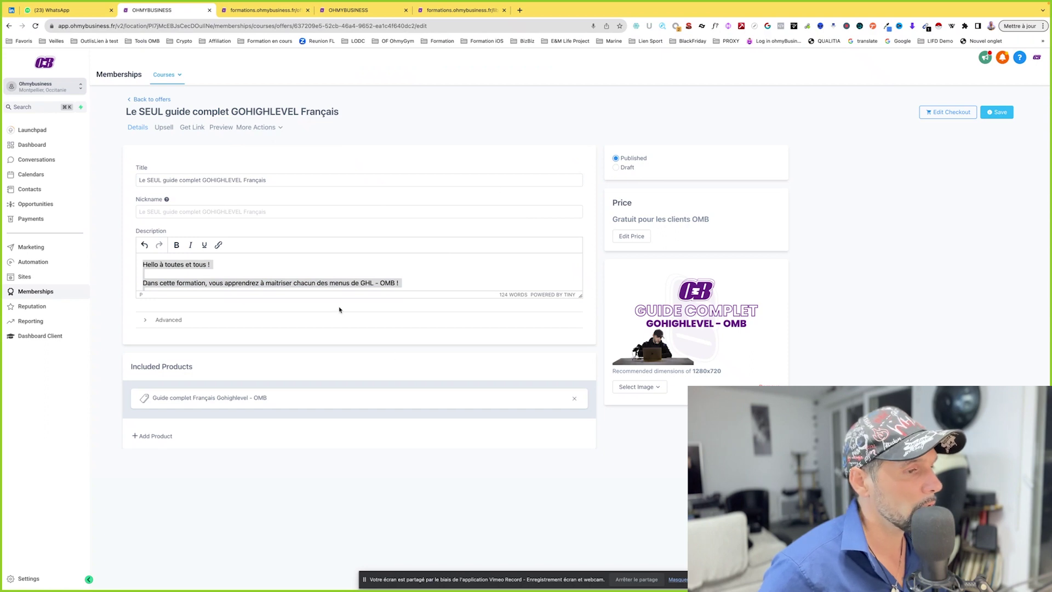
left_click(366, 264)
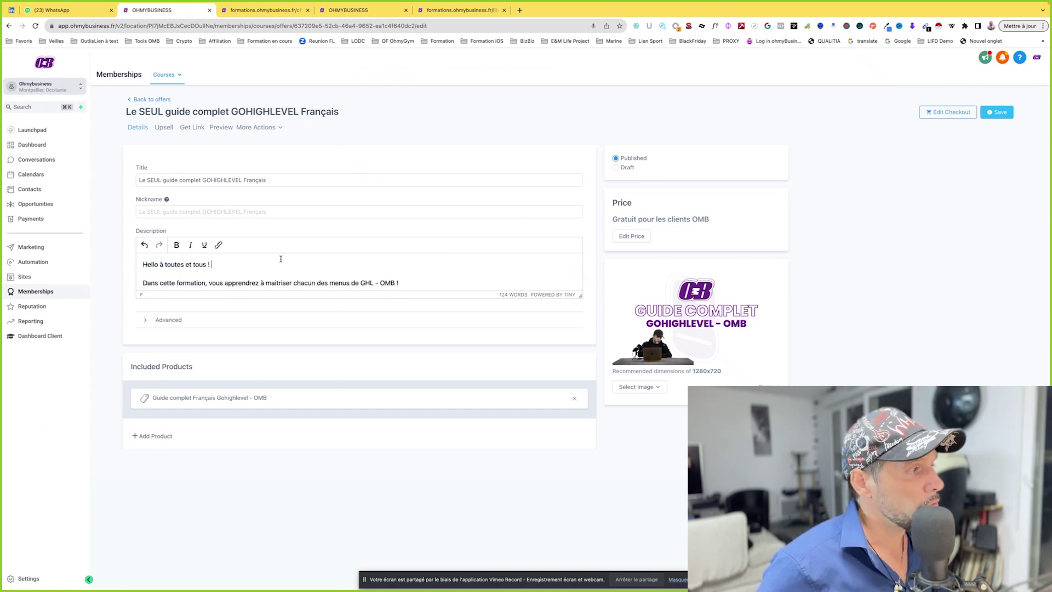
left_click_drag(190, 180, 242, 180)
left_click(195, 265)
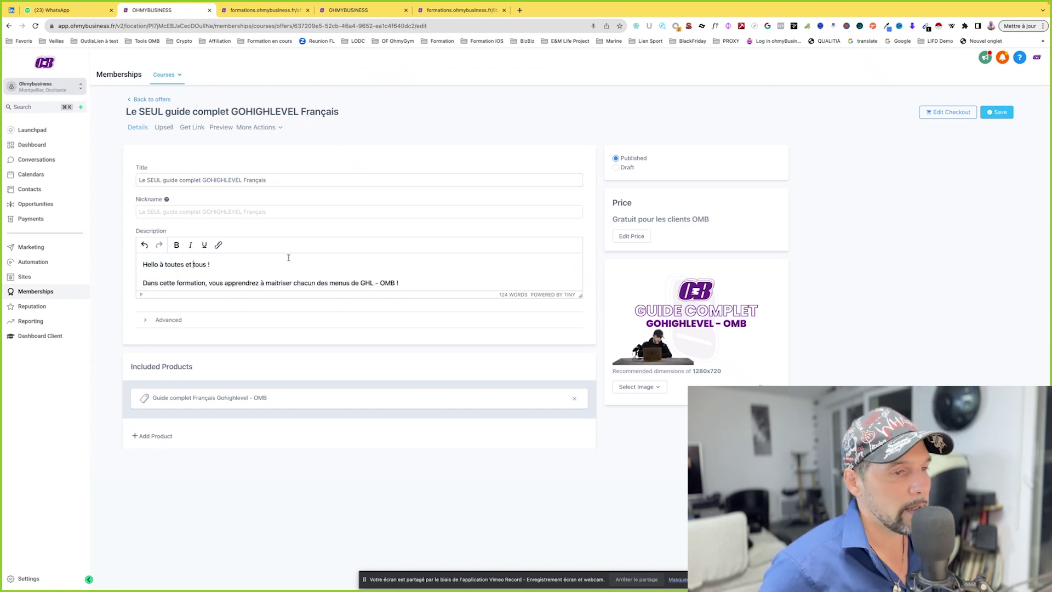
left_click(263, 10)
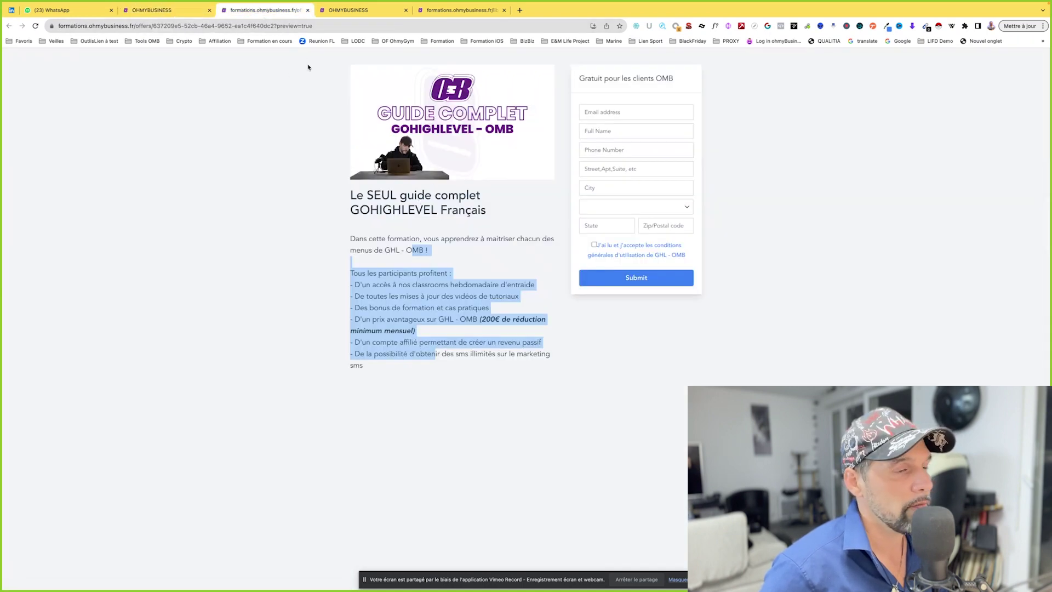
left_click(171, 15)
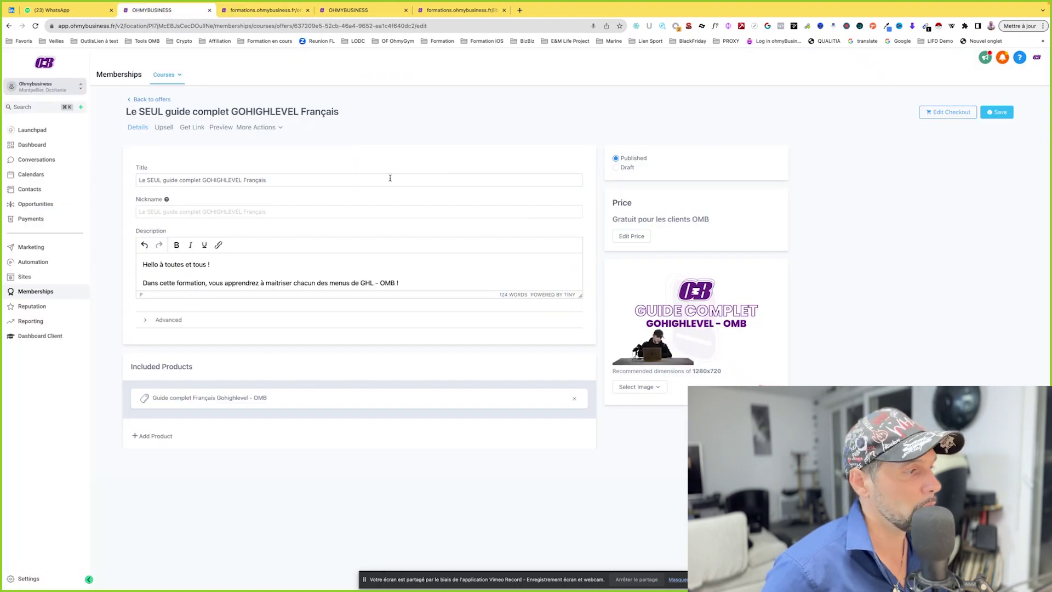
Step: Expand the offer's Advanced section to view the Custom JS and Custom CSS areas, and collapse it again
left_click(168, 320)
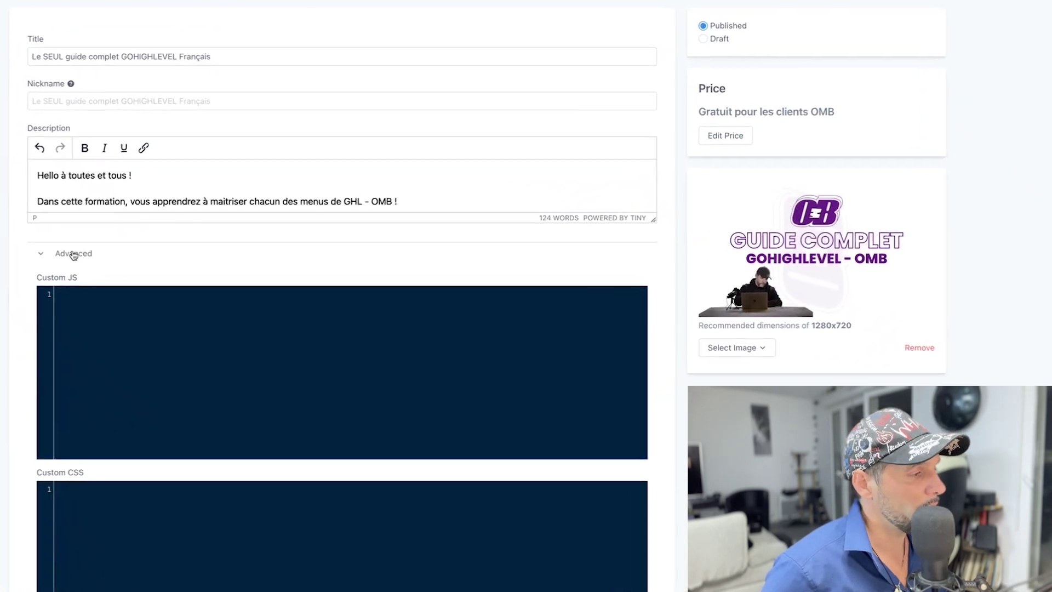
left_click(73, 255)
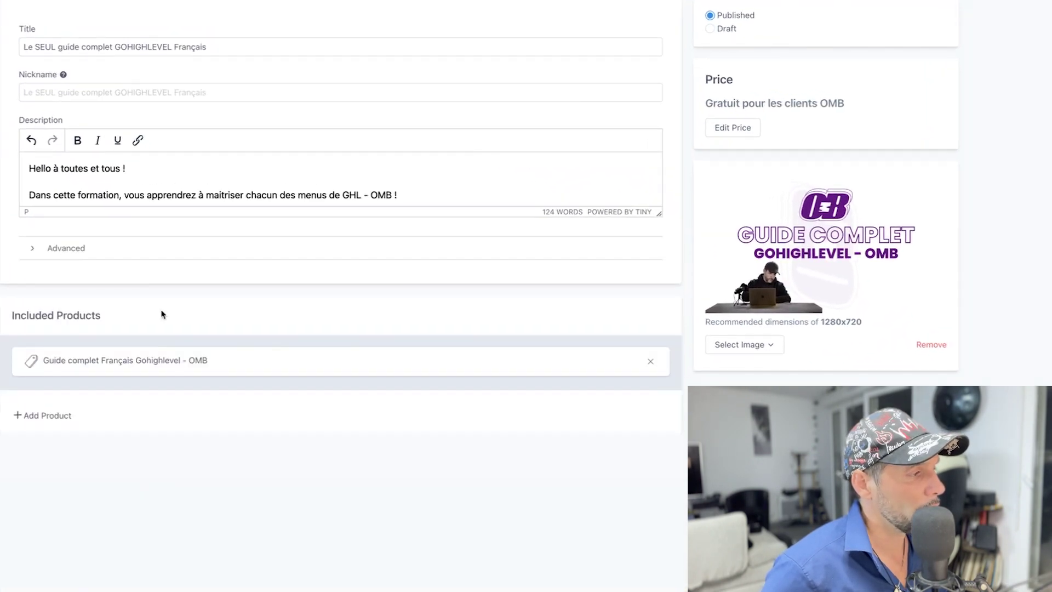
left_click(80, 257)
left_click(87, 256)
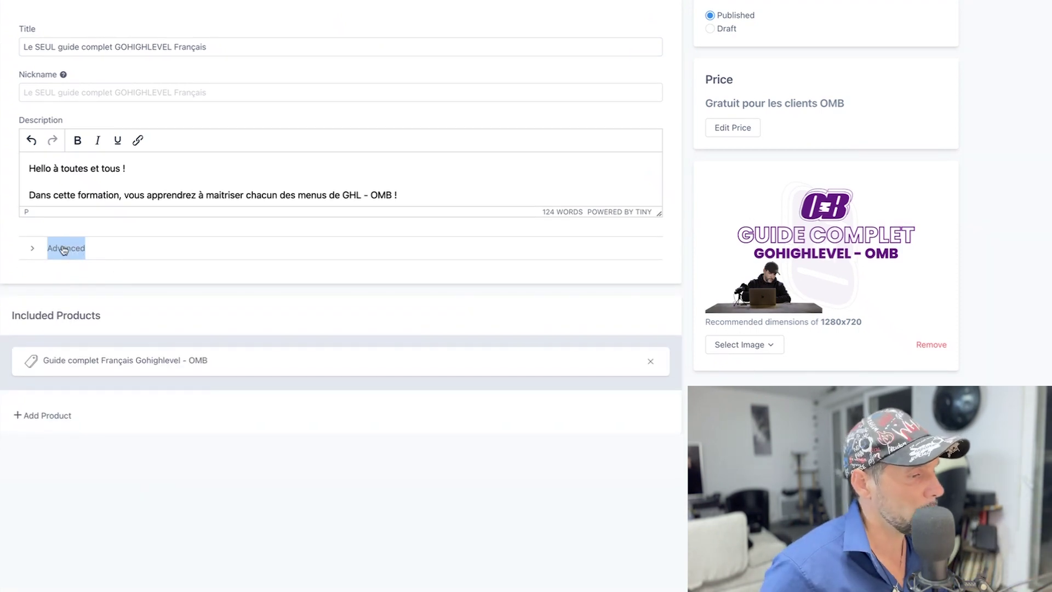
Step: Examine the offer's Included Products section and compare its title with the nickname field
left_click_drag(22, 315, 104, 315)
left_click_drag(34, 39, 219, 41)
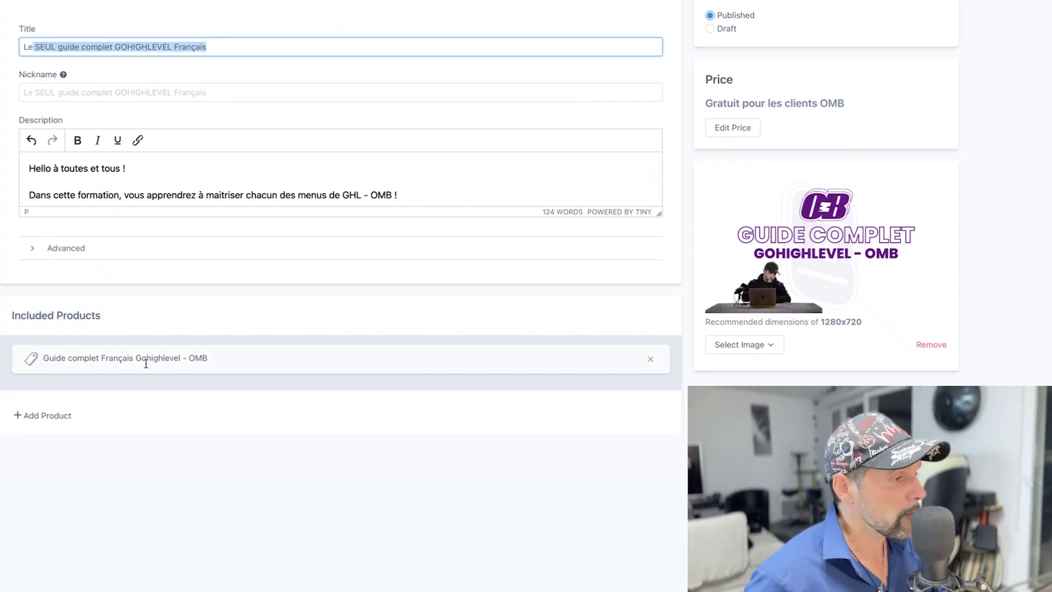
triple_click(74, 47)
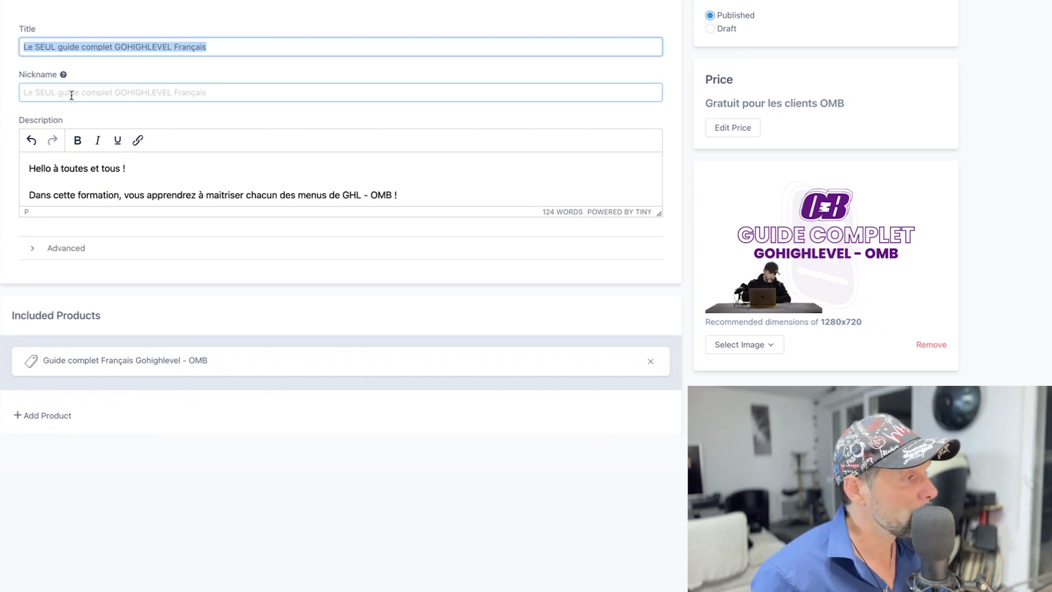
left_click_drag(51, 47, 216, 47)
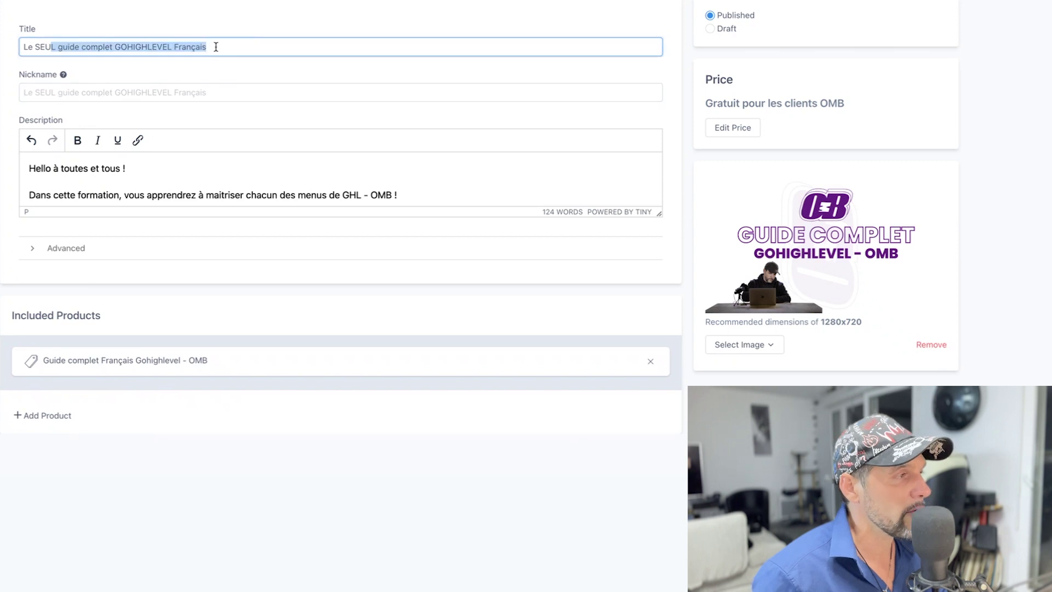
left_click(89, 94)
left_click(91, 46)
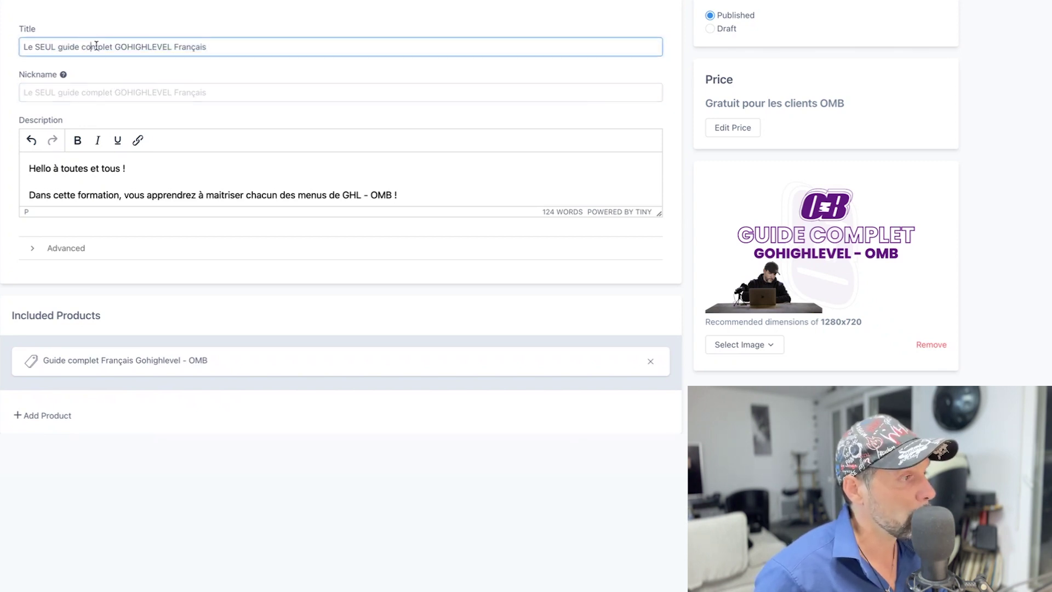
left_click_drag(220, 46, 22, 46)
Step: Try FORMATION GHL as the offer's nickname and clear the field again
left_click(71, 97)
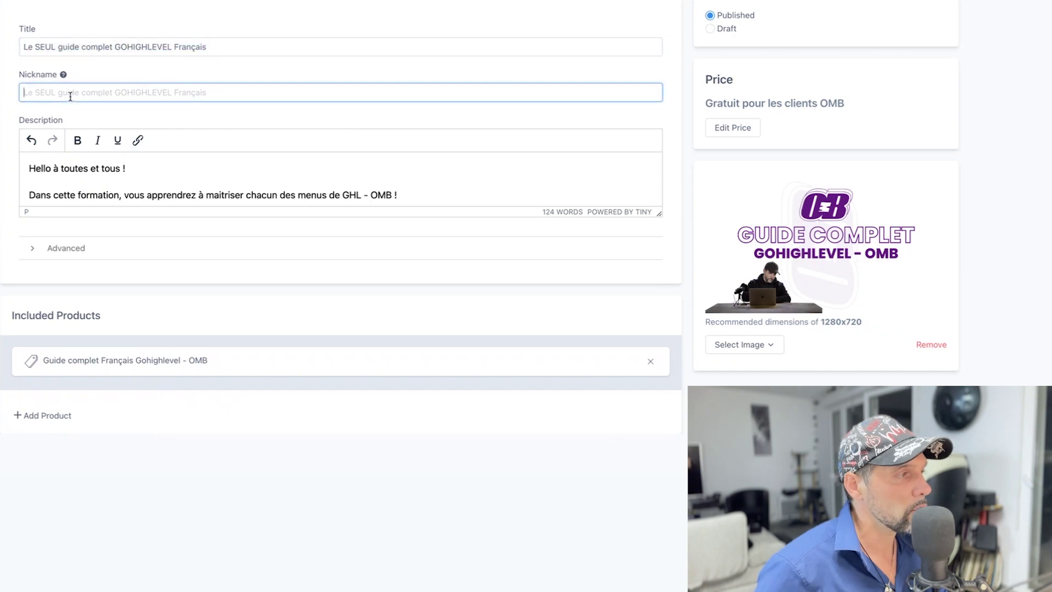
type("FORMATION GHL")
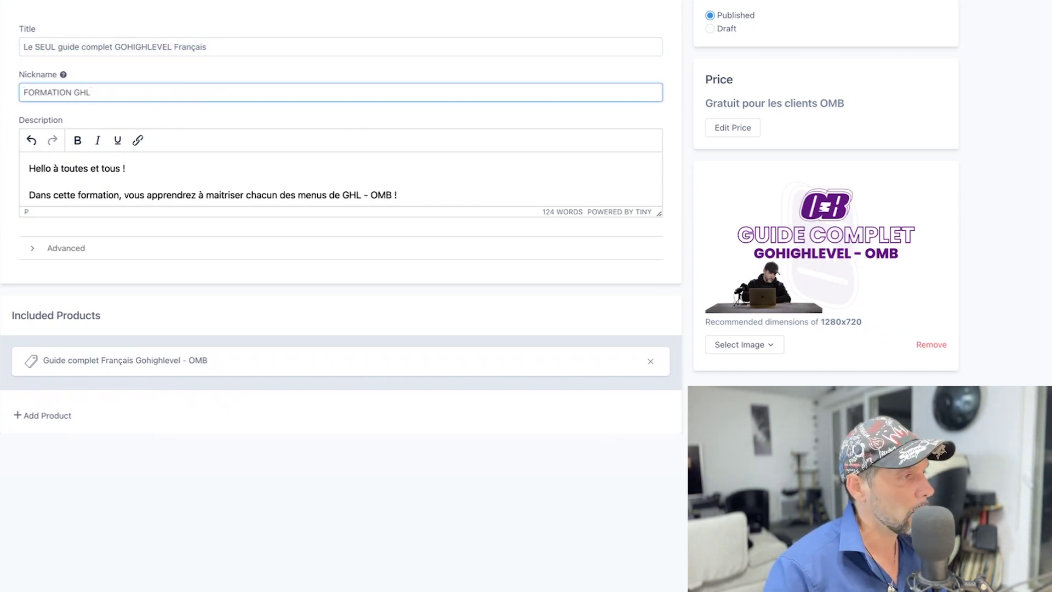
key("ctrl+a")
key("BackSpace")
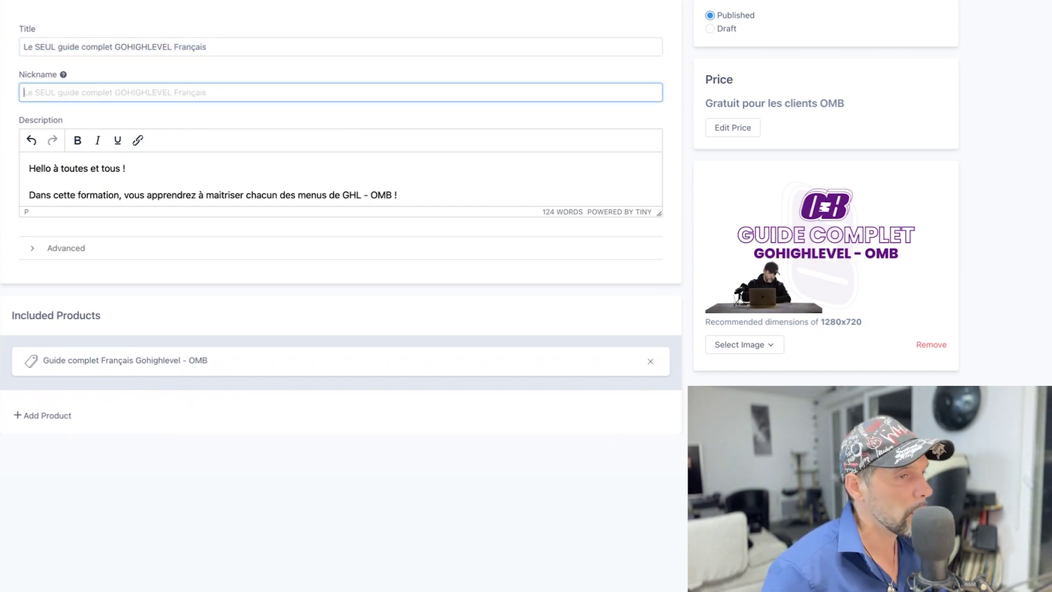
left_click(623, 1)
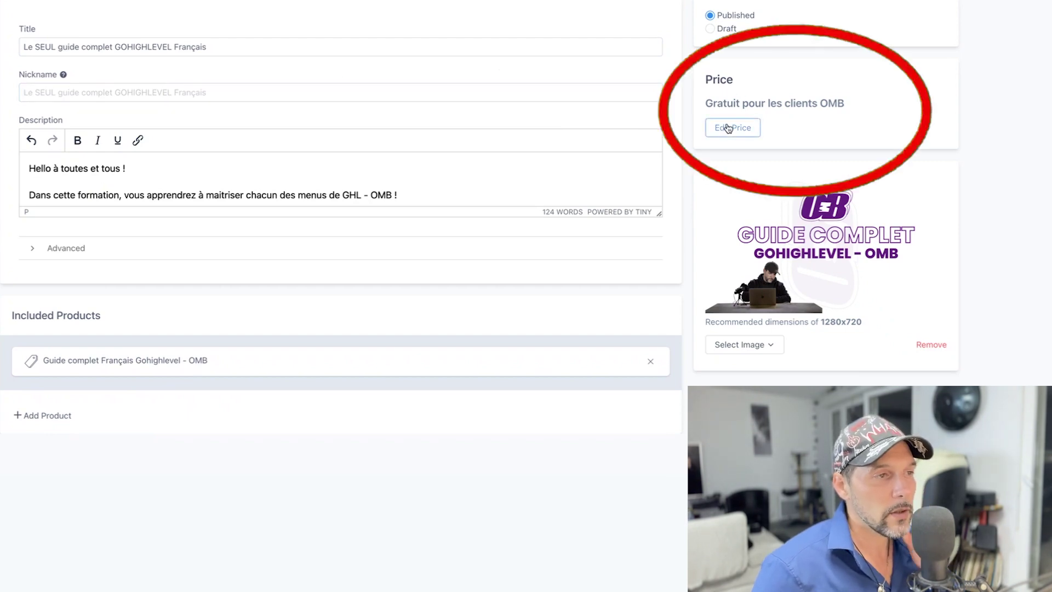
Step: Open the offer's pricing plan and compare the Free plan's price text override with the price heading on the offer's preview page
left_click(728, 128)
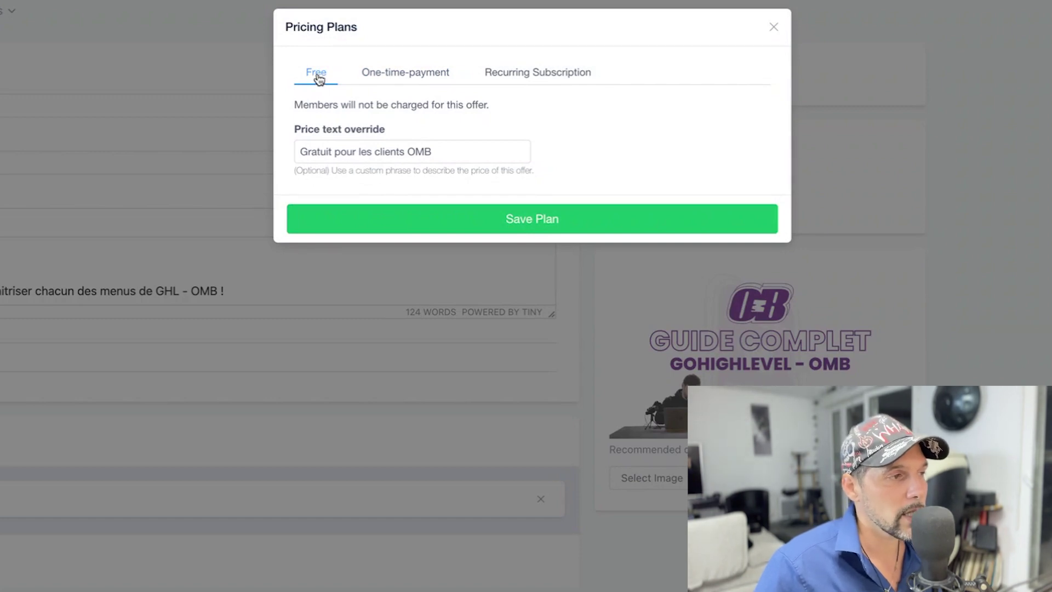
left_click(330, 155)
key("ctrl+a")
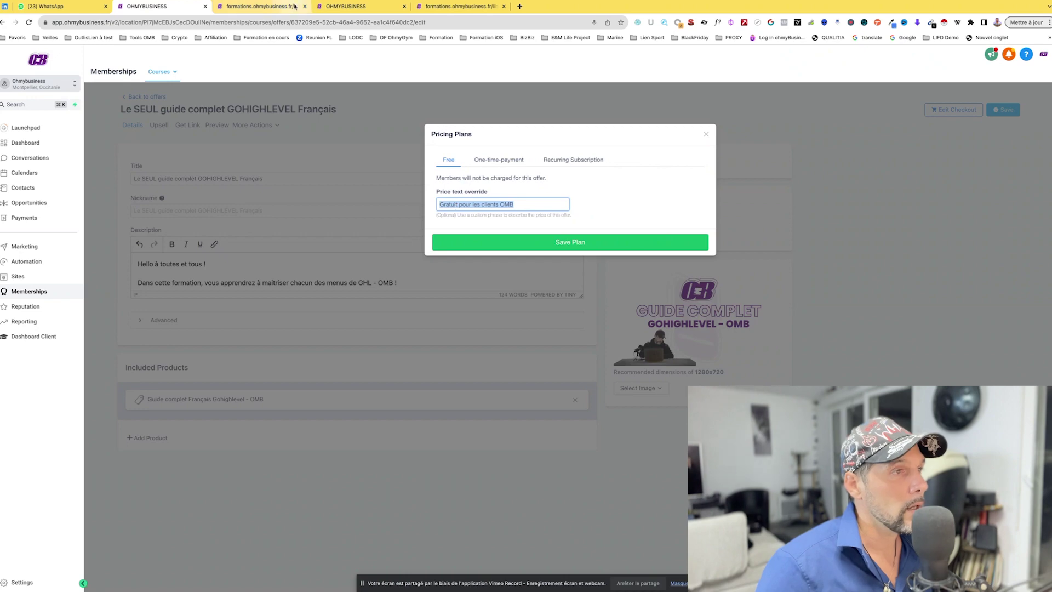
left_click(289, 7)
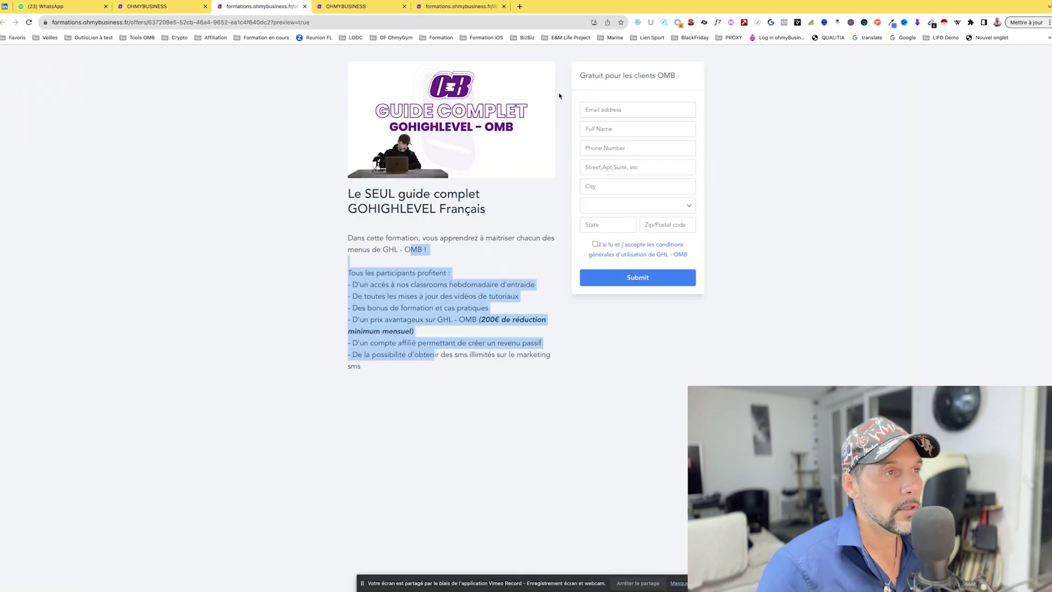
left_click_drag(587, 78, 700, 80)
left_click(185, 7)
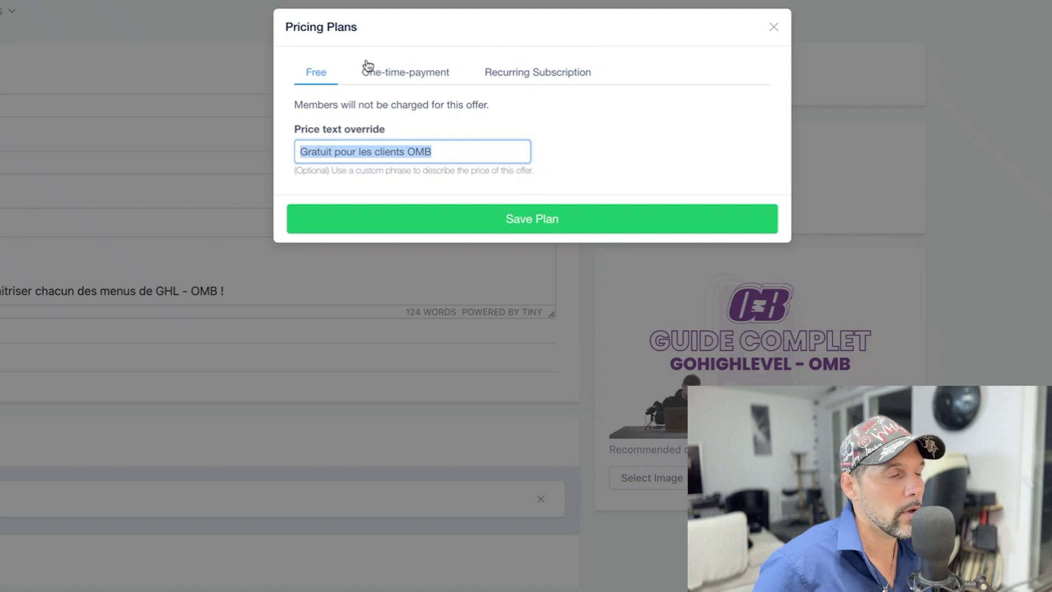
Step: Switch the pricing plan to a one-time payment with a price of 97 EUR
left_click(420, 73)
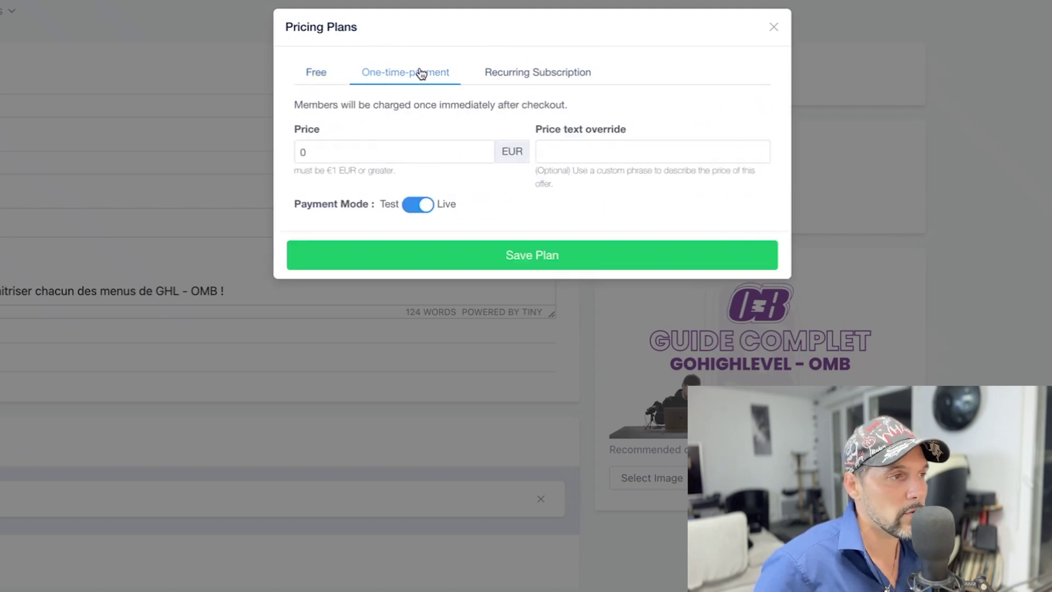
left_click(383, 143)
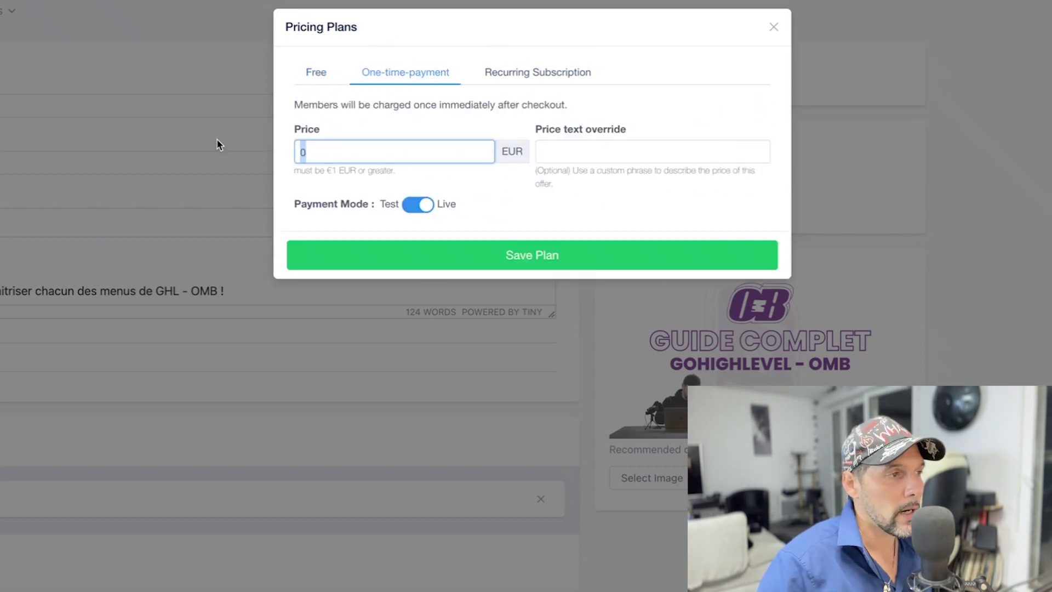
type("97")
key("Tab")
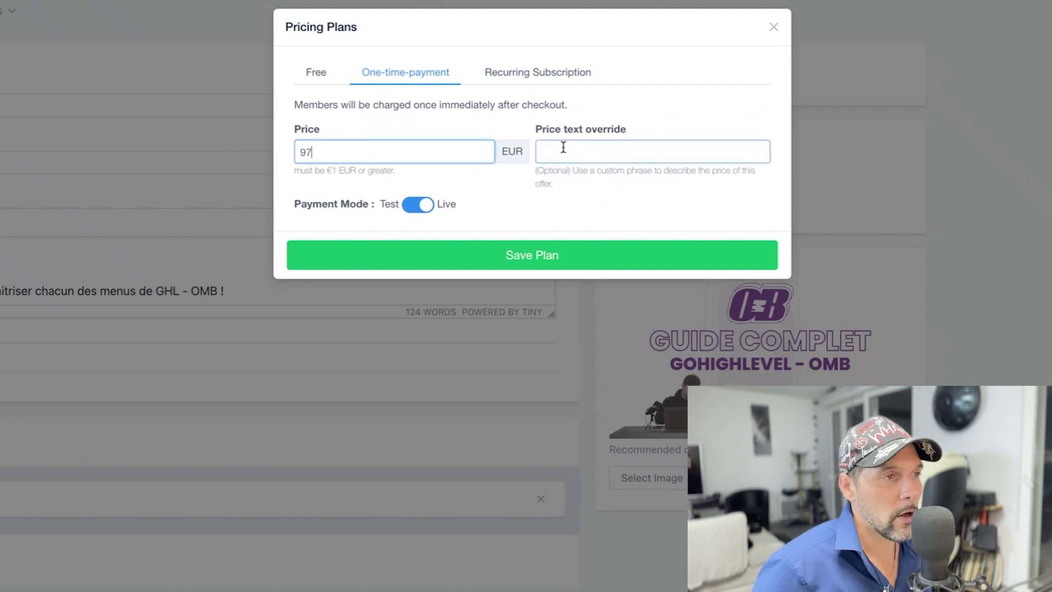
left_click(396, 147)
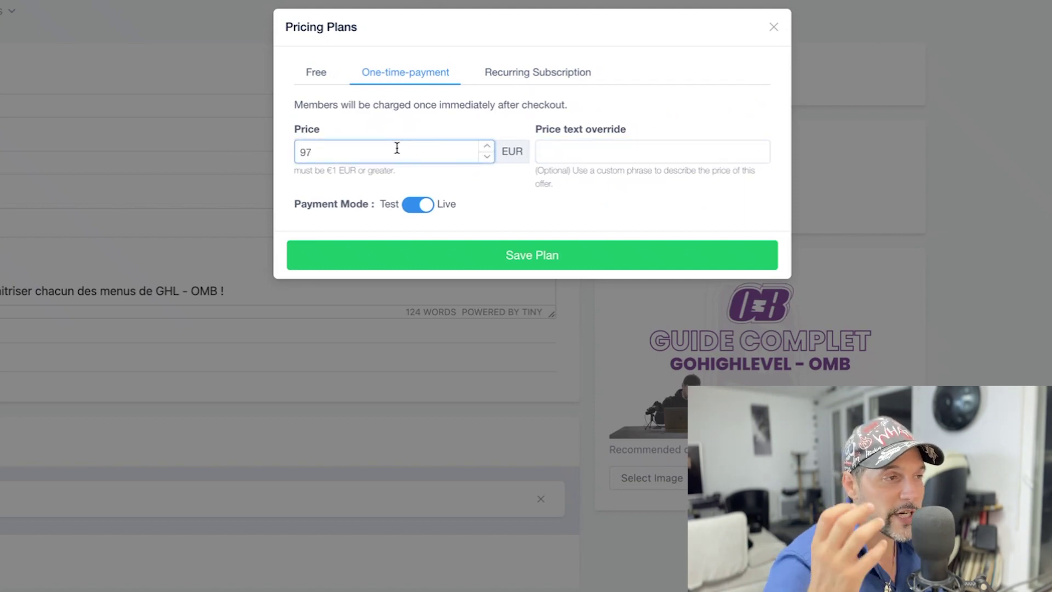
Step: Set the price text override to "97€ au lieu de 997€ - Offre valable jusqu'à fin Août" and save the plan and the offer
left_click_drag(541, 133, 620, 132)
left_click(607, 152)
type("97")
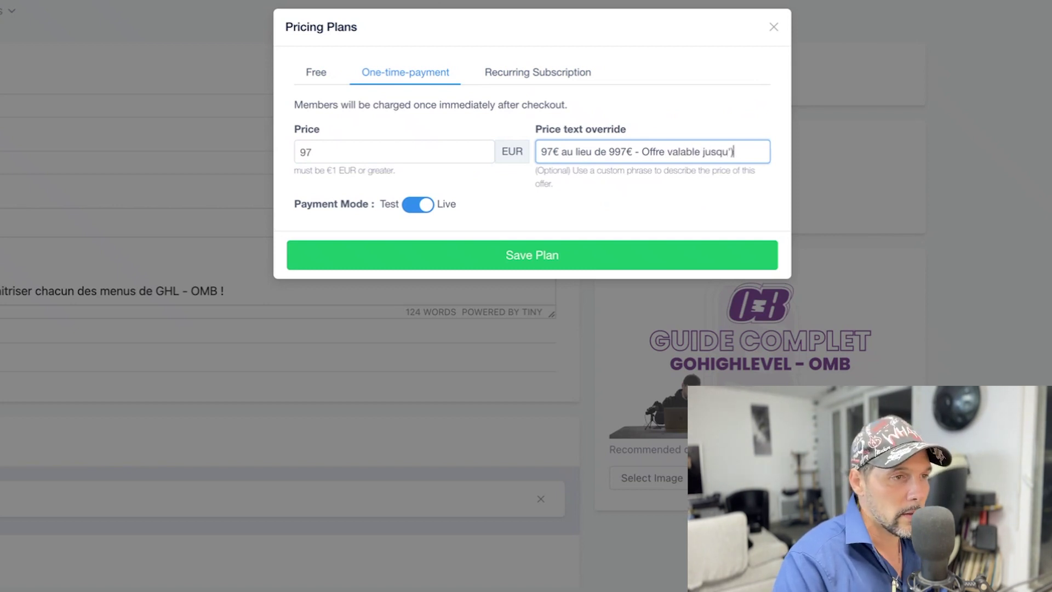
type("Août")
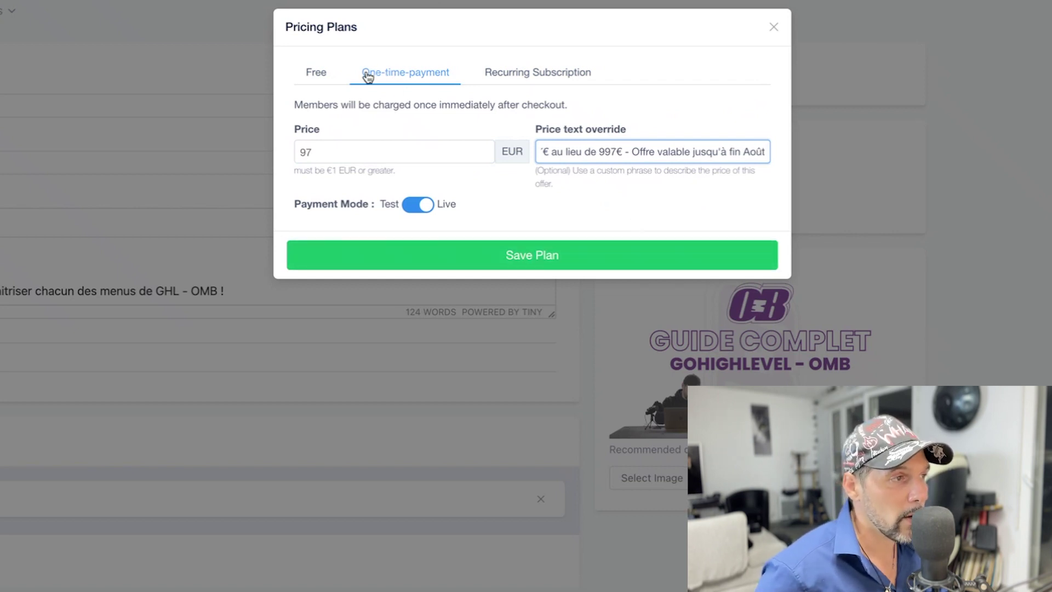
left_click(545, 253)
left_click_drag(618, 218, 645, 231)
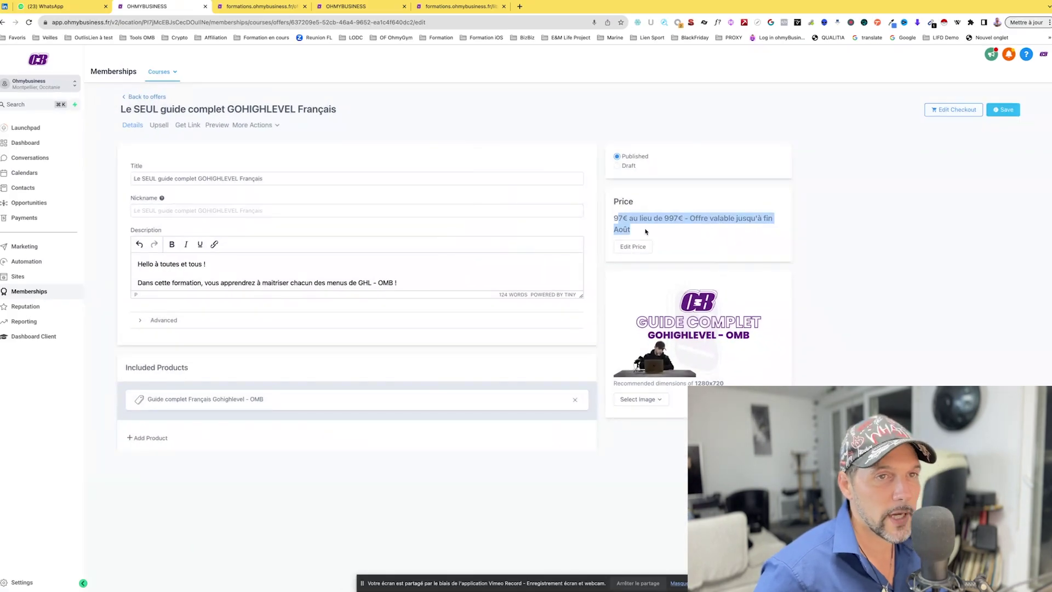
left_click(1003, 110)
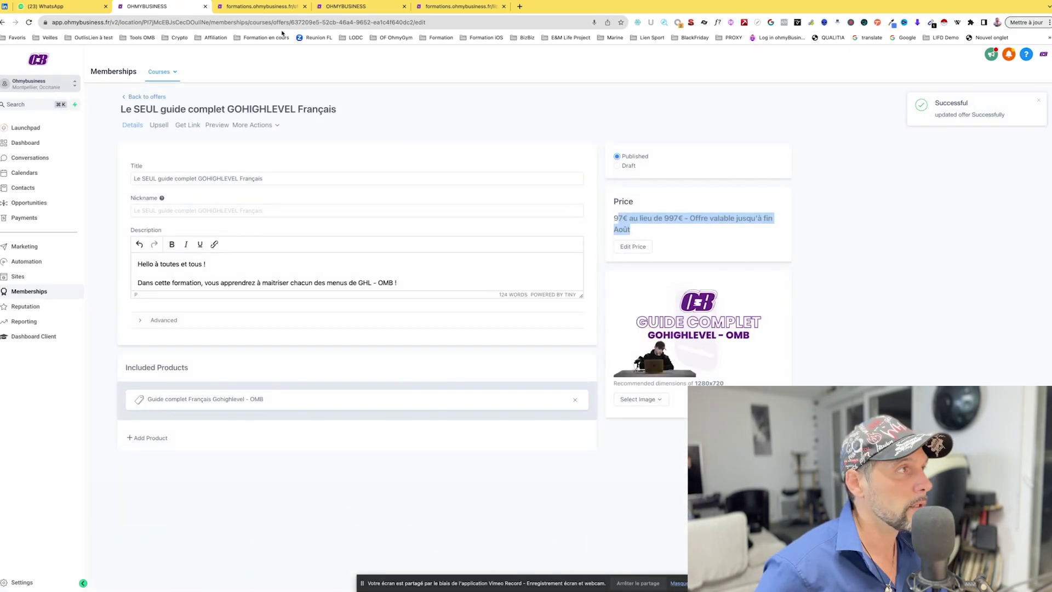
Step: Reload the offer's preview page and examine the price text above the checkout form
left_click(232, 5)
left_click(255, 23)
key("Return")
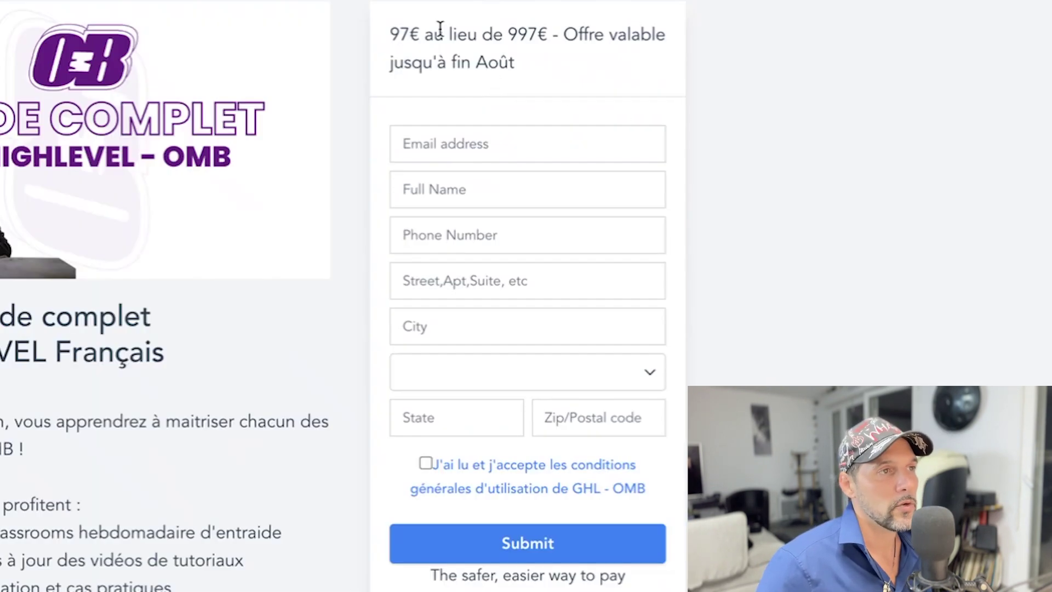
left_click_drag(604, 72, 640, 83)
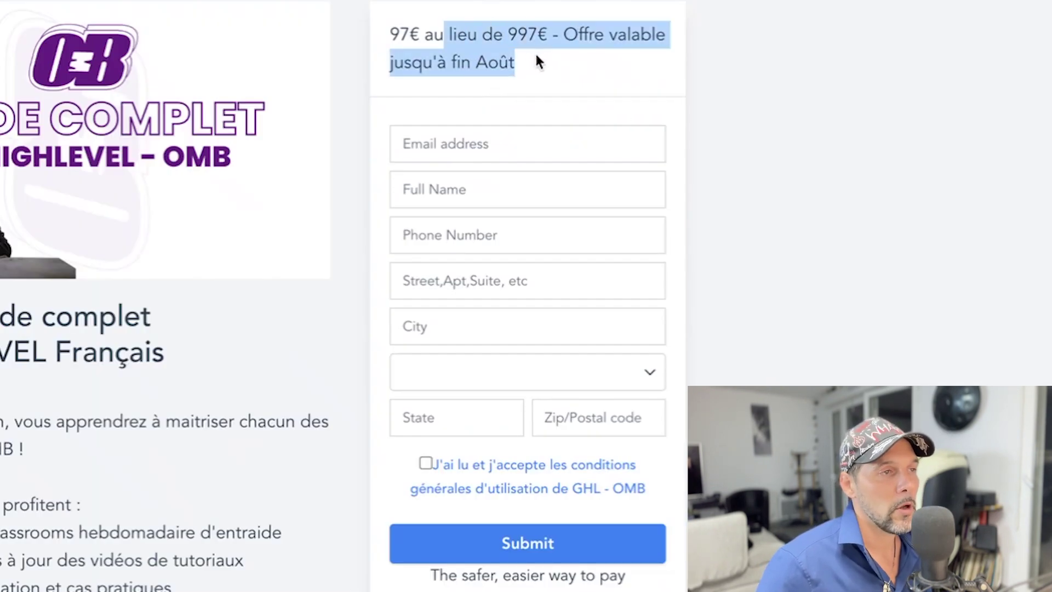
left_click(464, 143)
left_click(791, 132)
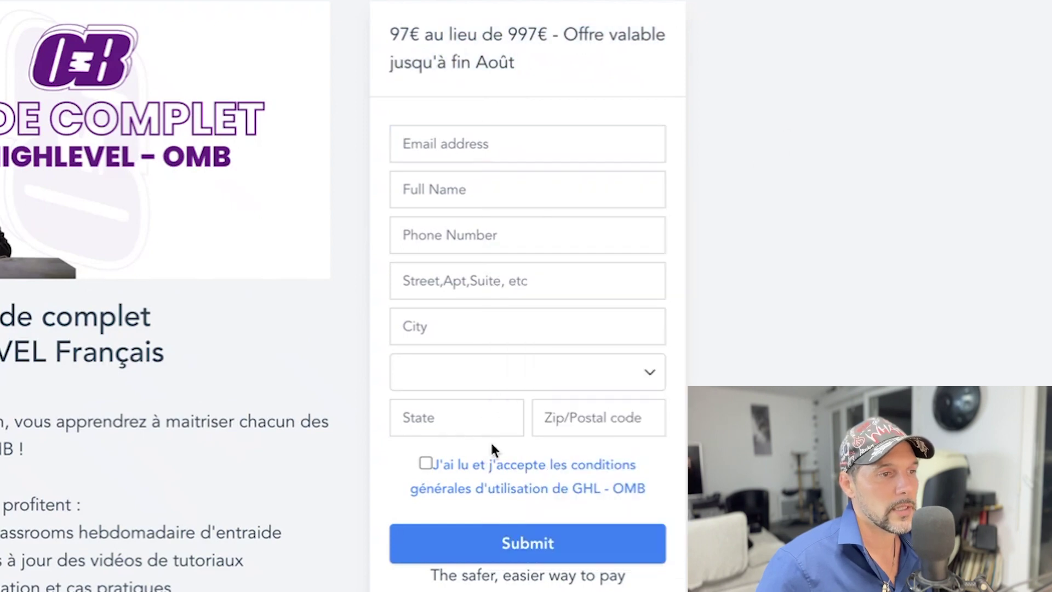
Step: Reopen the offer's pricing plan as a recurring subscription and choose the Plan mensuel - App OMB plan with a 97 EUR display amount
left_click(179, 6)
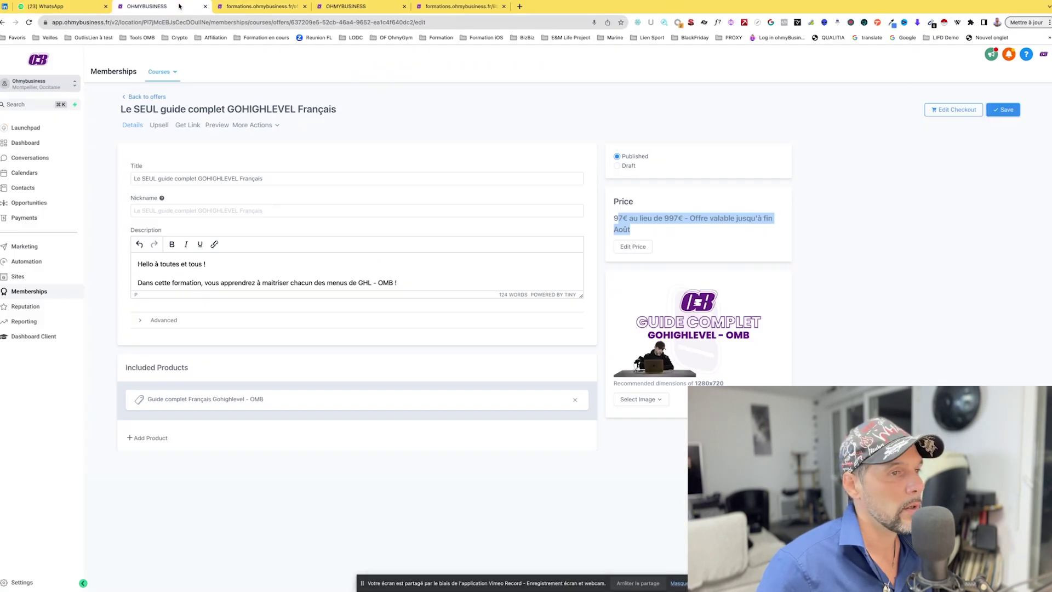
left_click(628, 245)
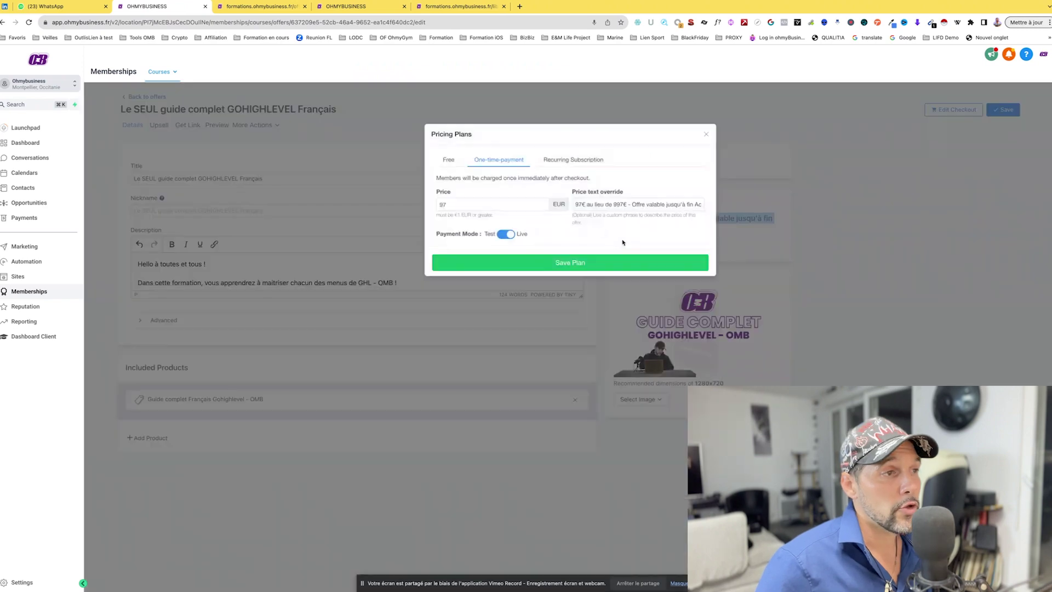
left_click(553, 161)
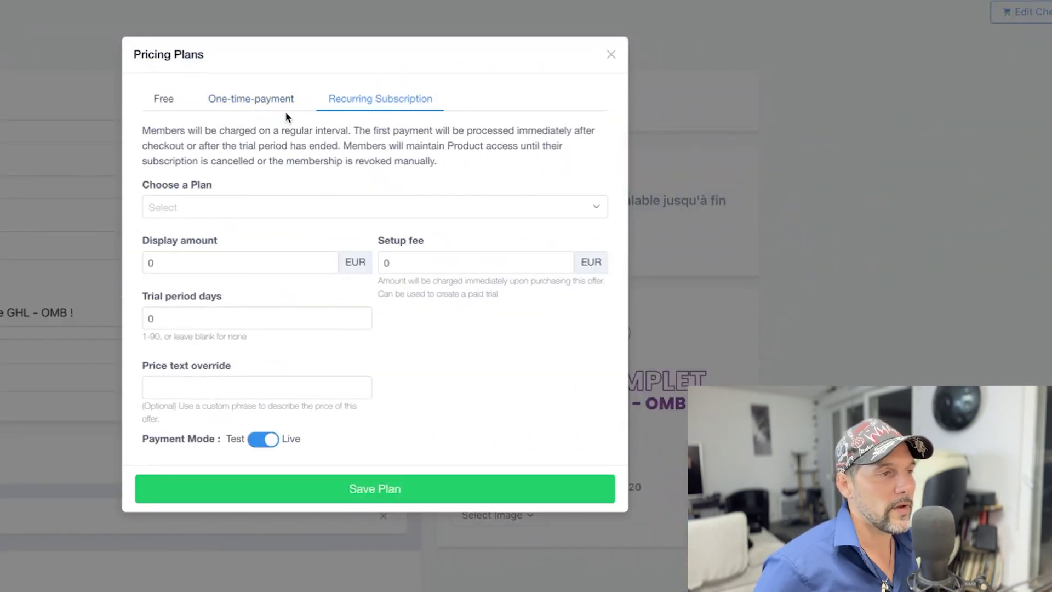
left_click_drag(142, 184, 222, 185)
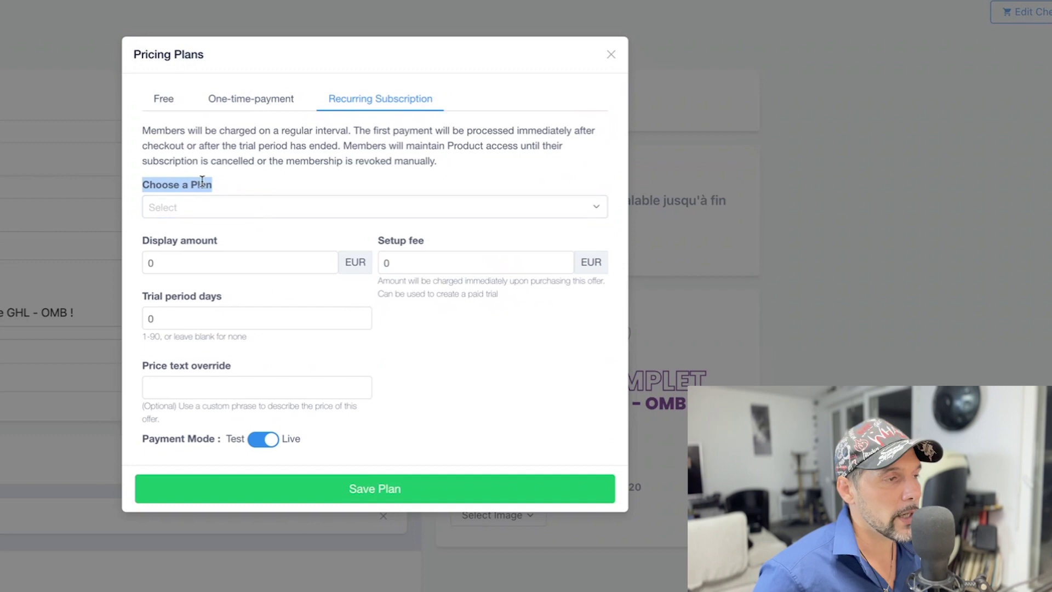
left_click(257, 219)
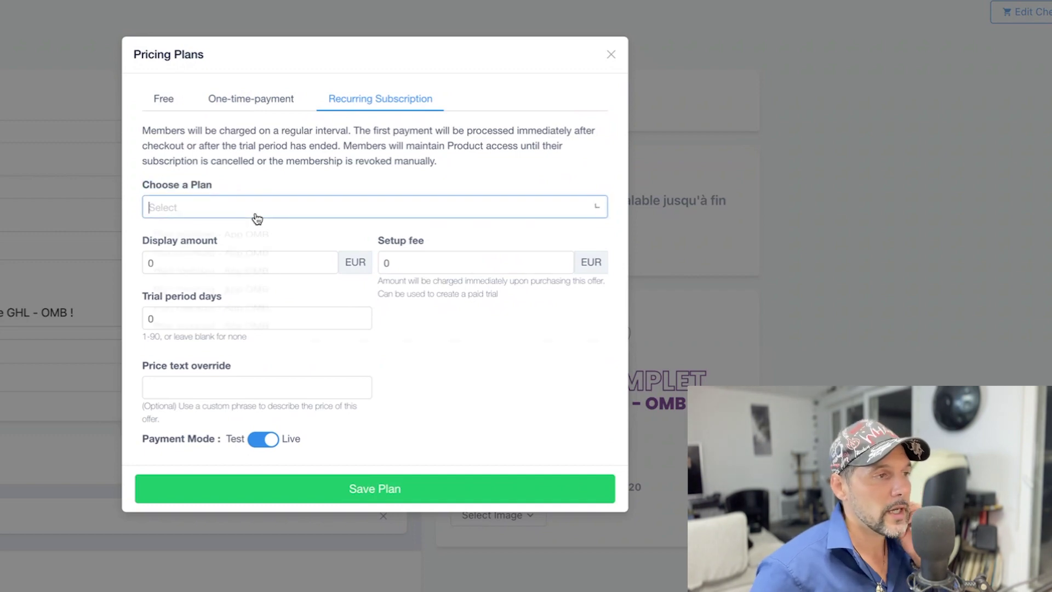
scroll(241, 305, "down", 2)
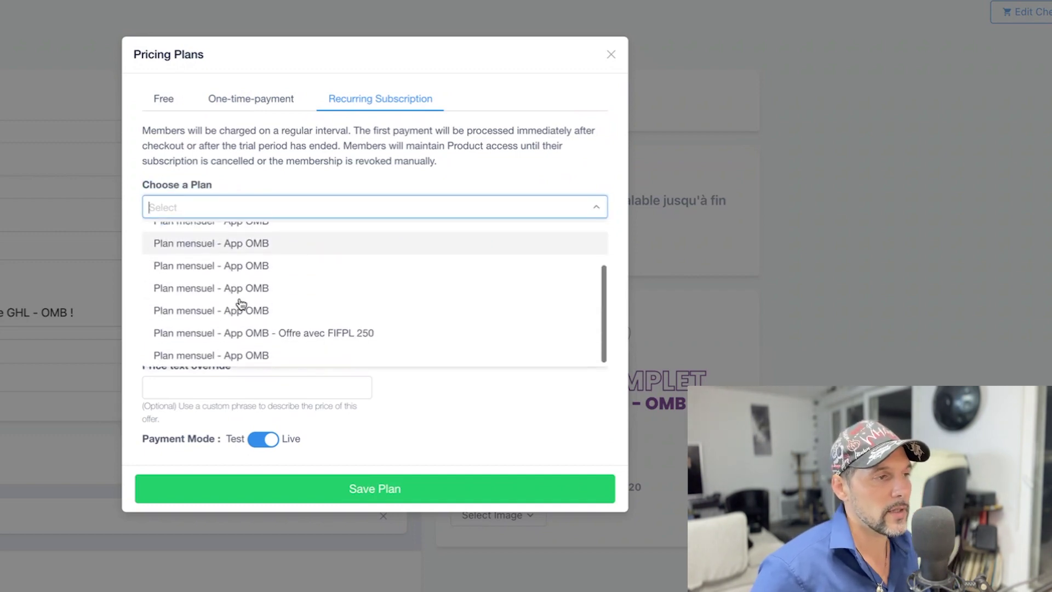
left_click(243, 296)
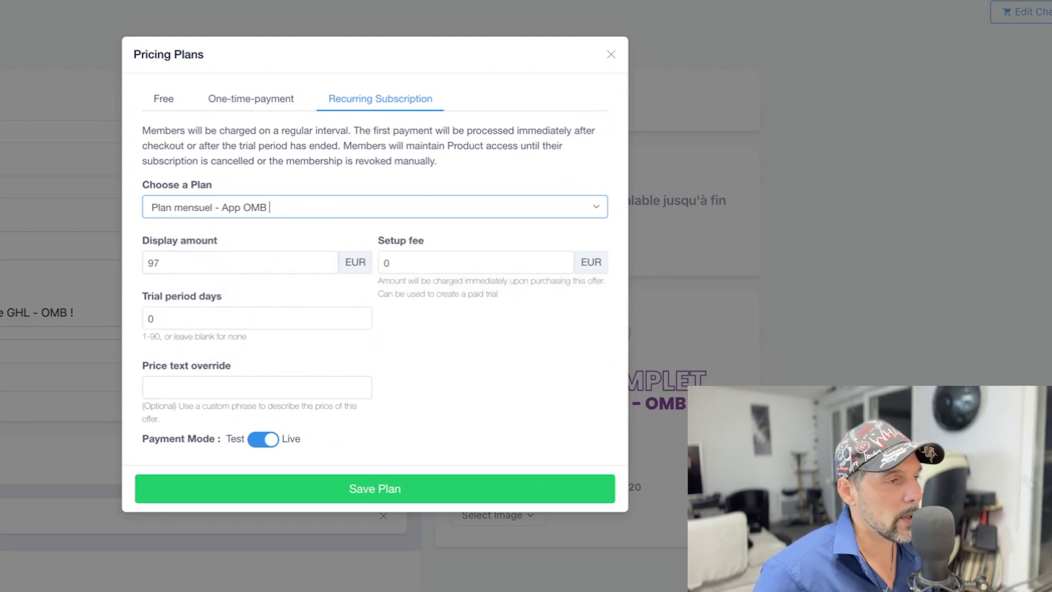
left_click(182, 258)
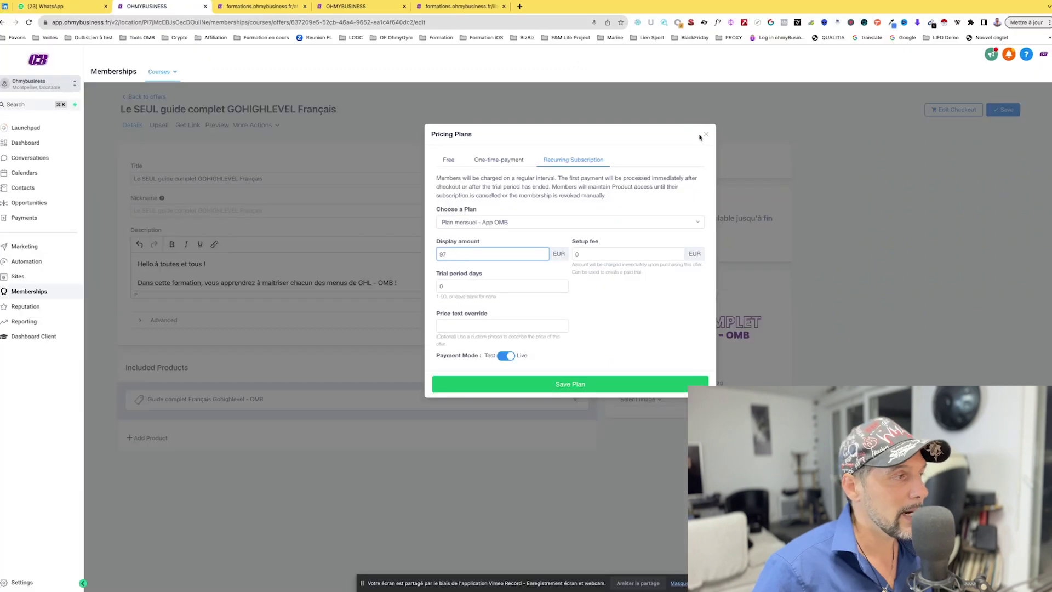
Step: Open Payments in a new browser tab and view the Plan mensuel - App OMB product's details
left_click(32, 219, "super")
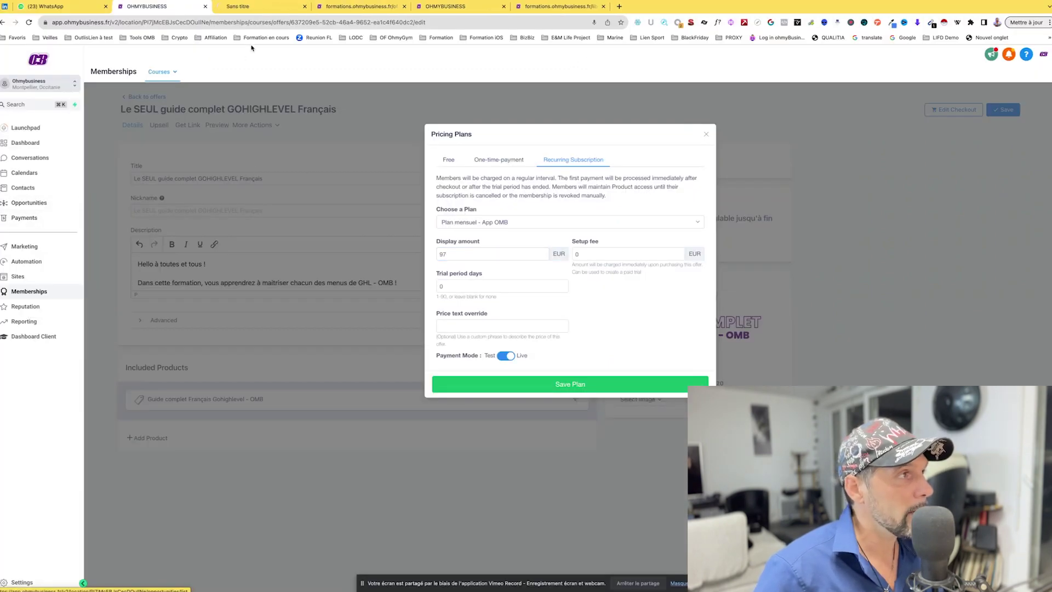
left_click(256, 9)
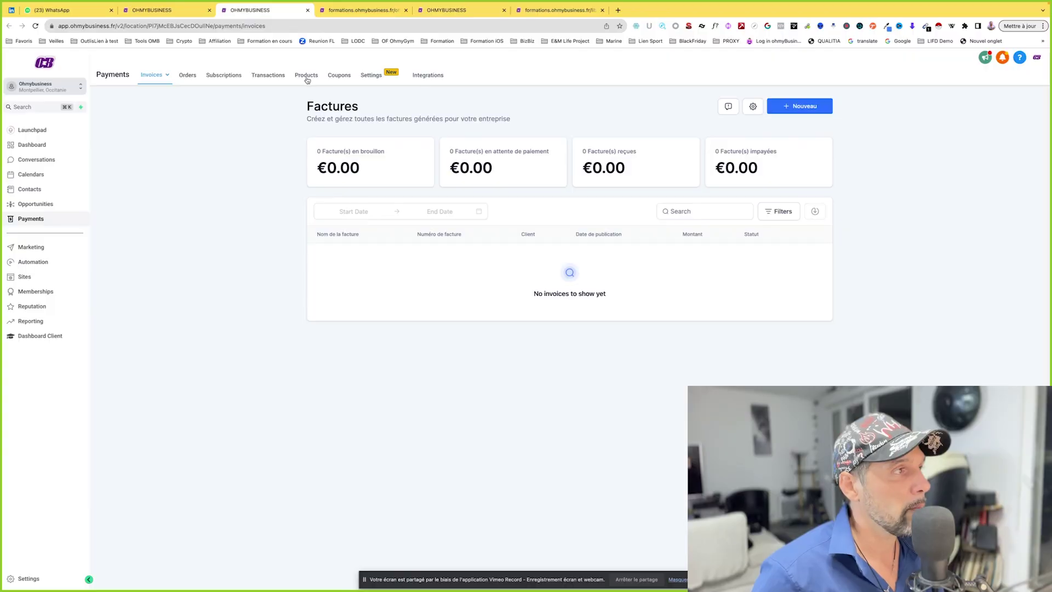
left_click(306, 75)
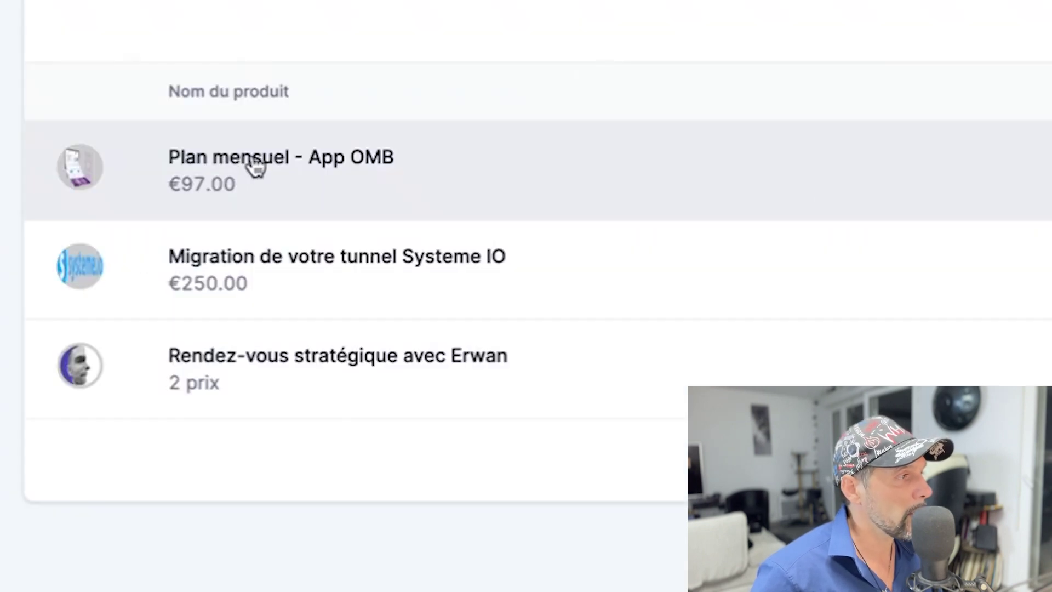
left_click(255, 167)
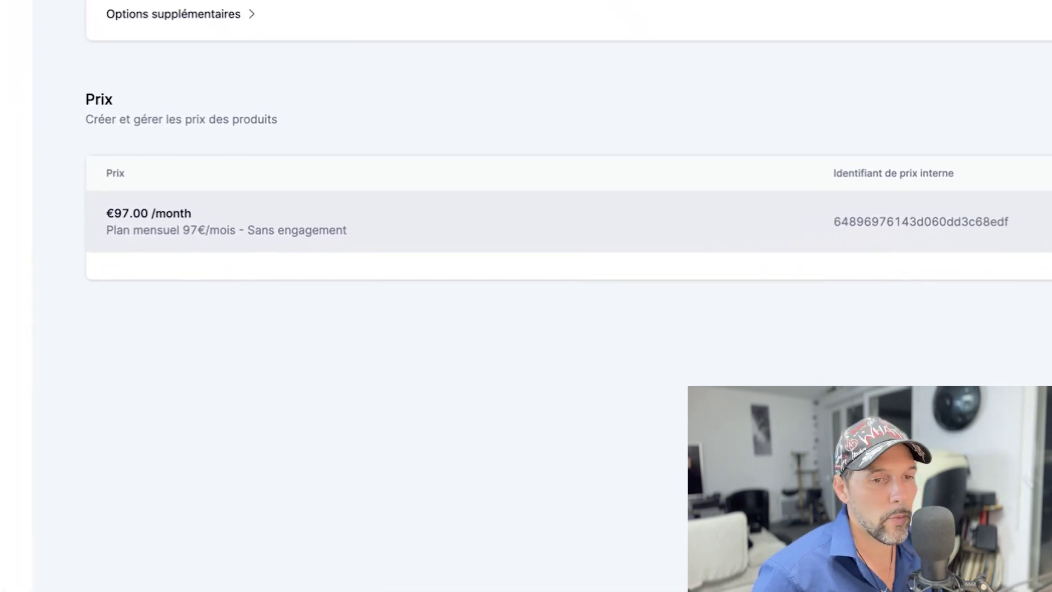
Step: Open the product's monthly price for editing and expand its additional options
left_click(929, 272)
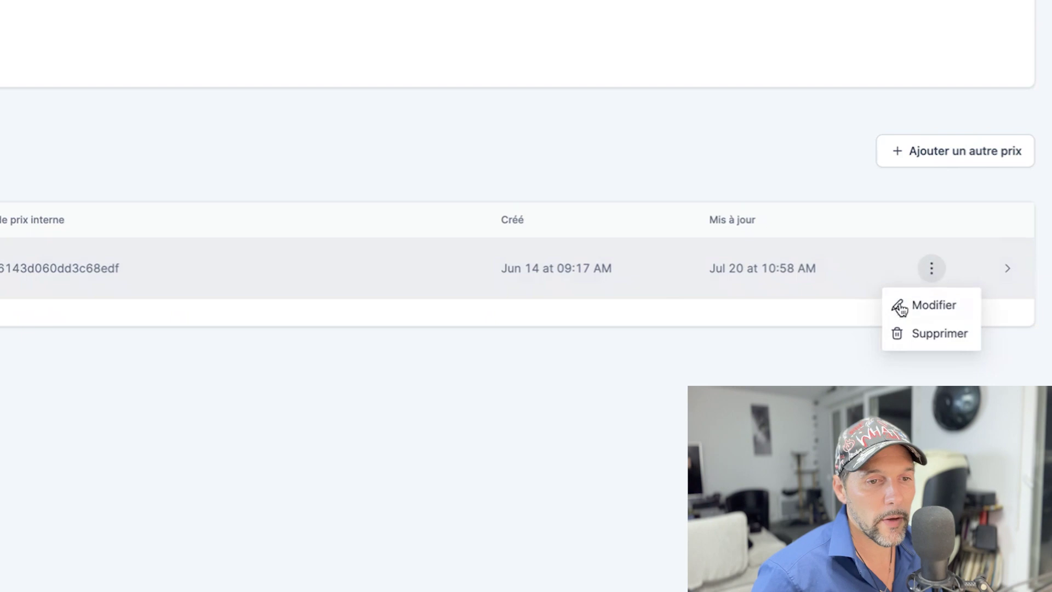
left_click(903, 305)
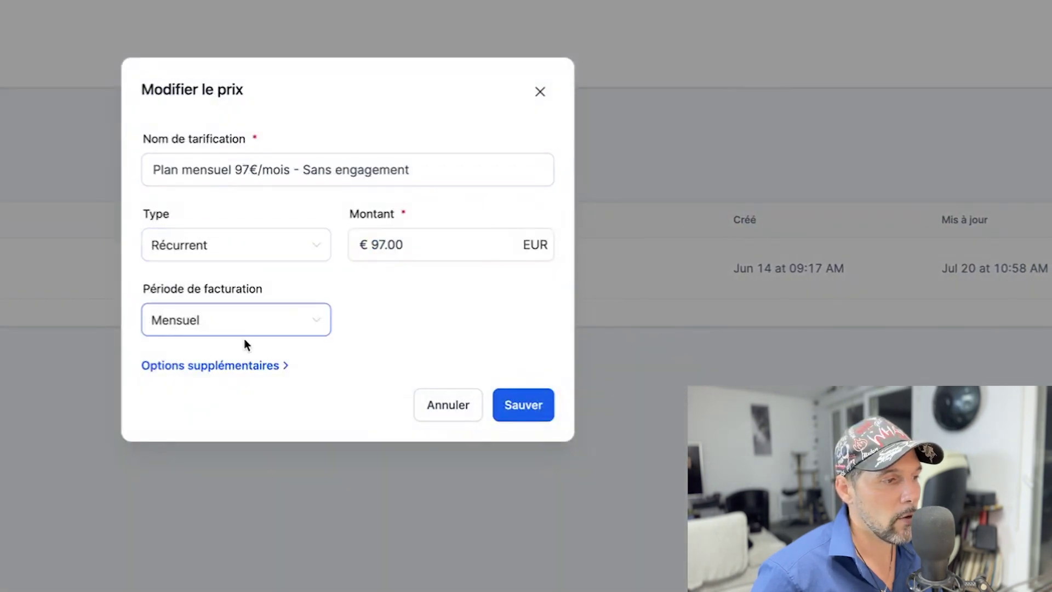
left_click(235, 365)
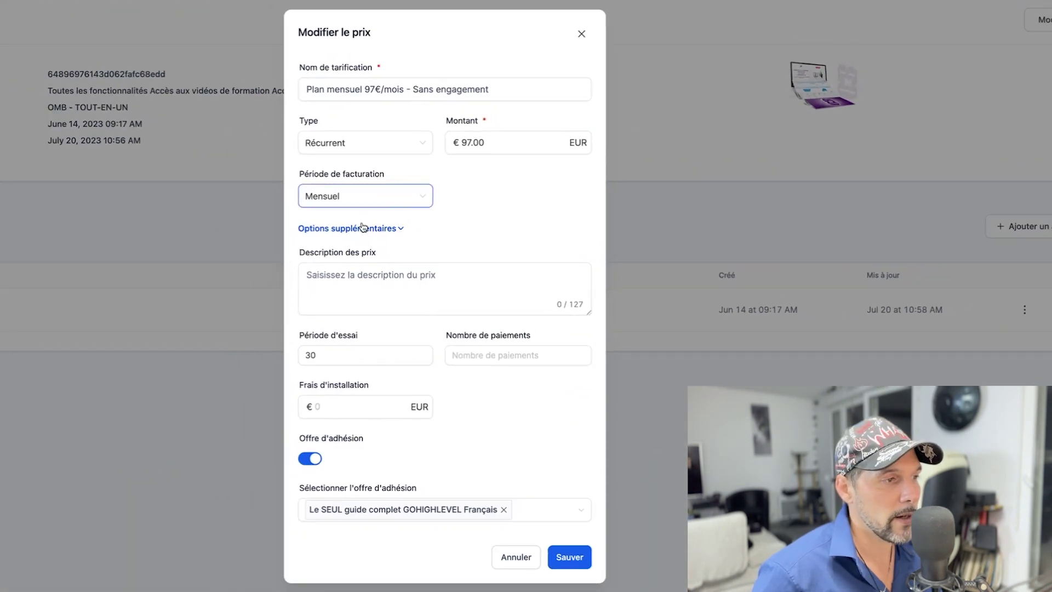
Step: Try the Quotidien and Hebdomadaire billing periods on the product's price and set the period back to Mensuel
left_click(368, 196)
left_click(339, 229)
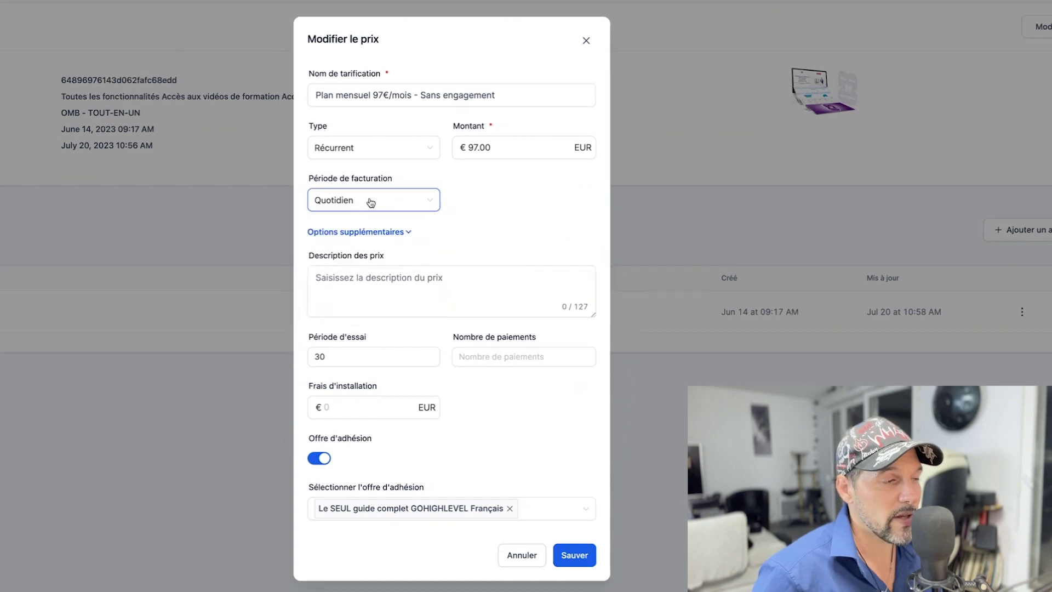
left_click(175, 6)
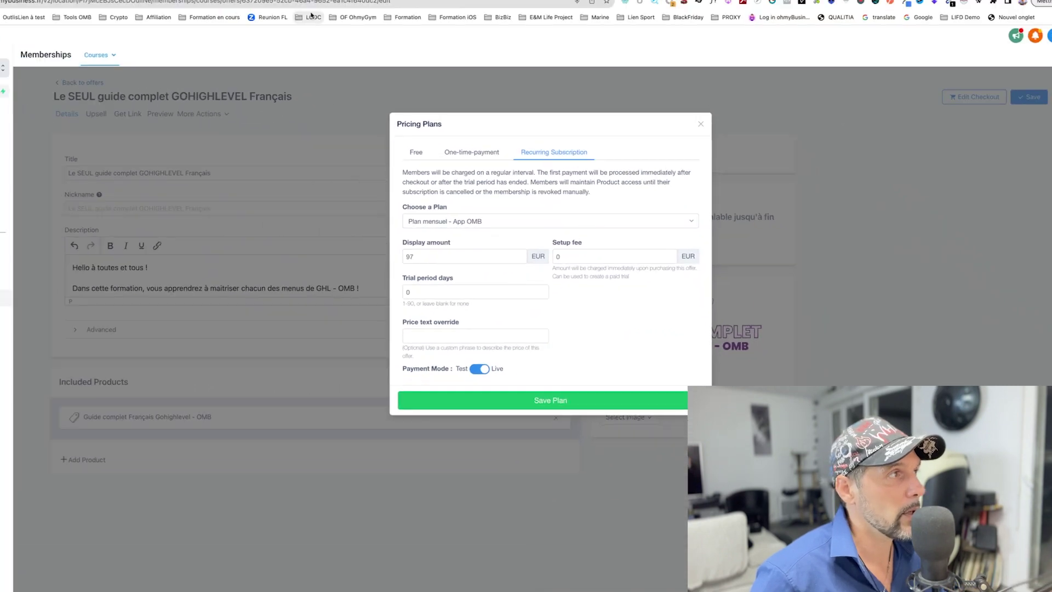
left_click(275, 6)
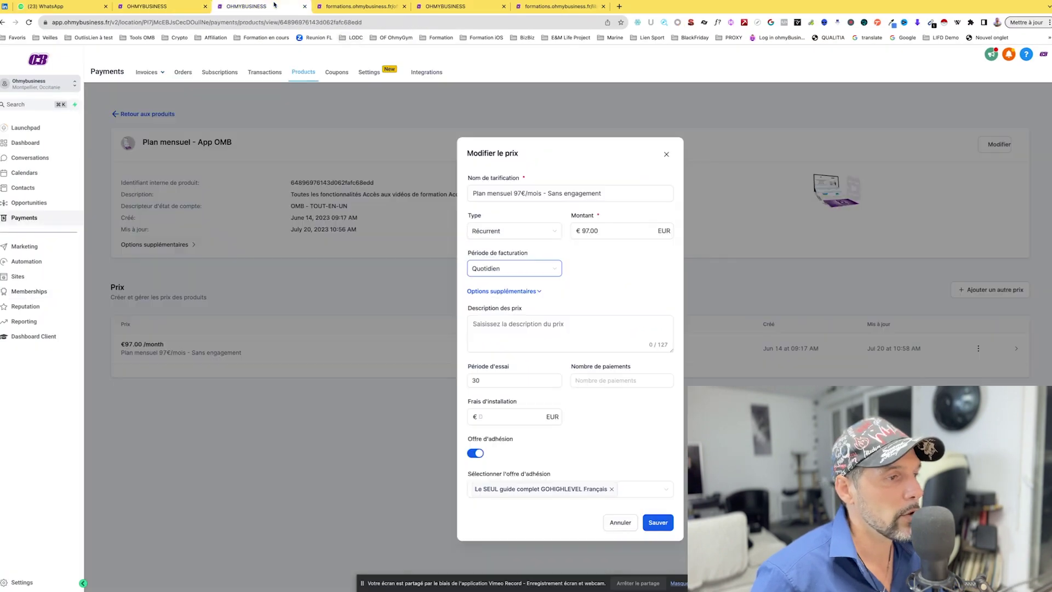
left_click(508, 265)
left_click(492, 299)
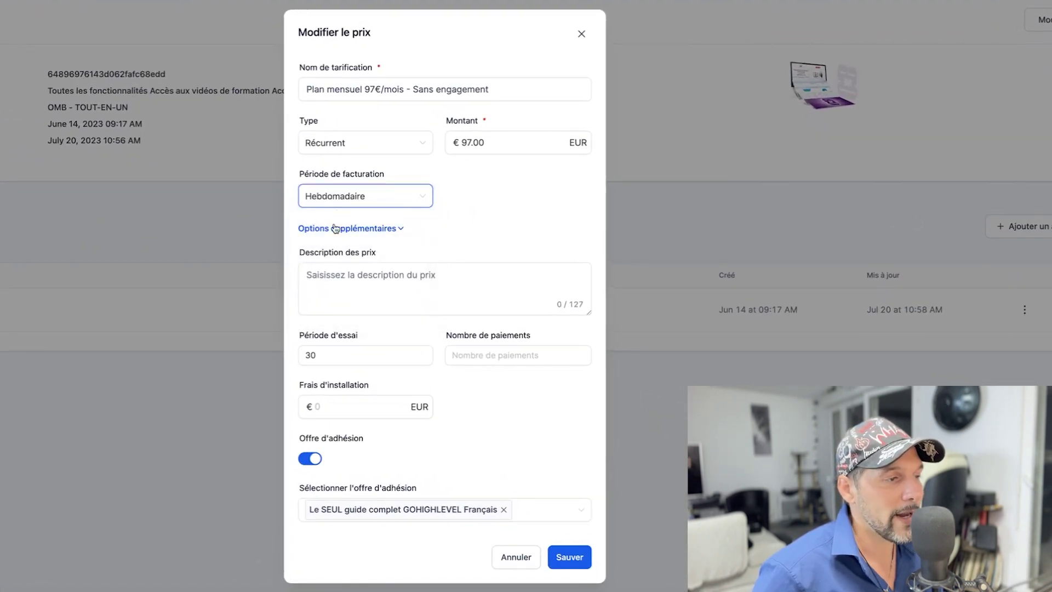
left_click(335, 200)
left_click(336, 264)
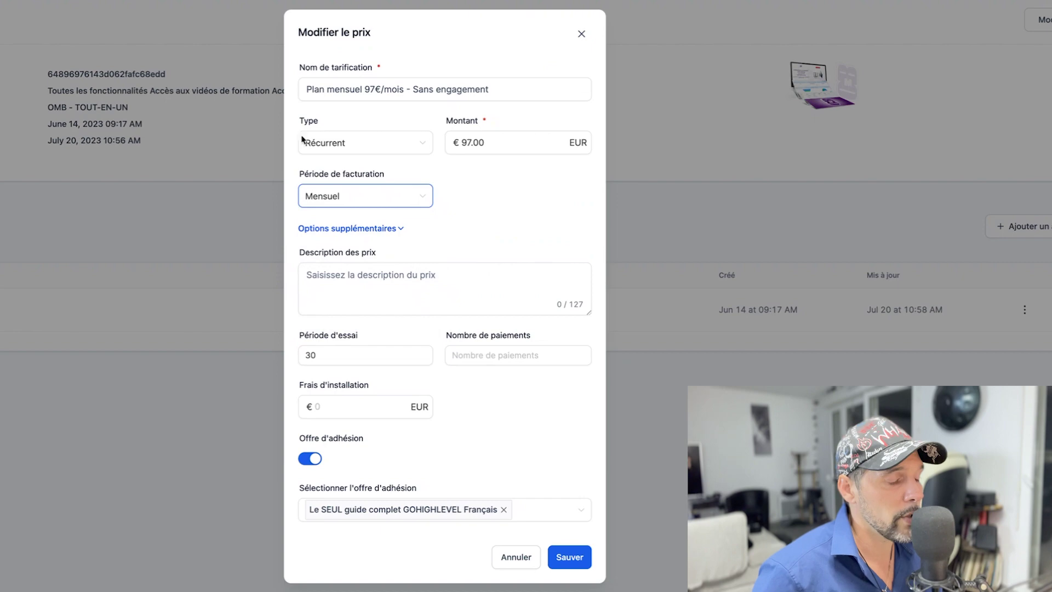
Step: Close the product's price without saving and return to the offer's recurring pricing plan, keeping Plan mensuel - App OMB chosen
left_click(504, 560)
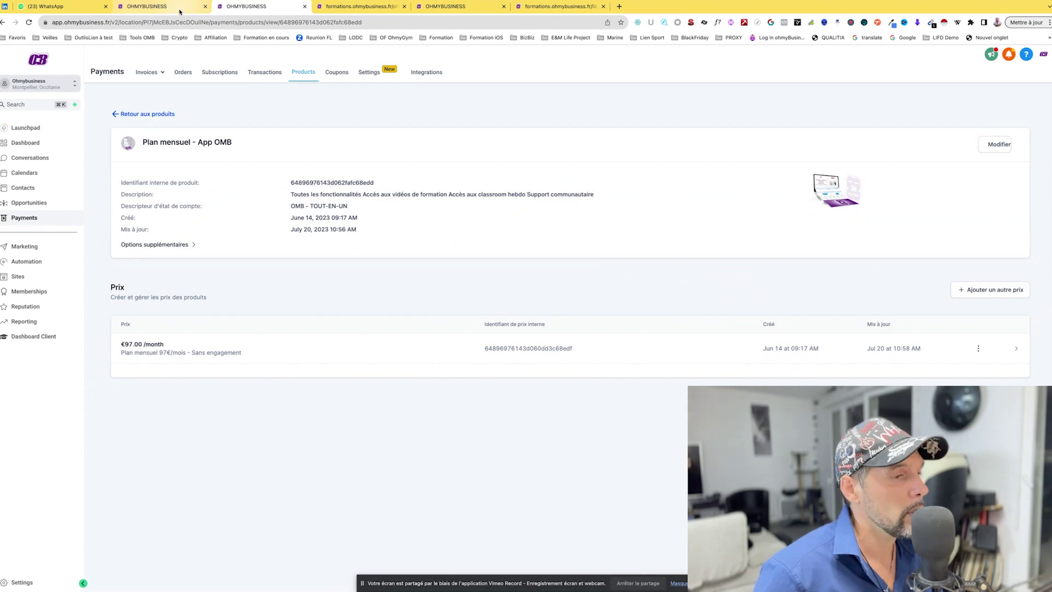
left_click(179, 11)
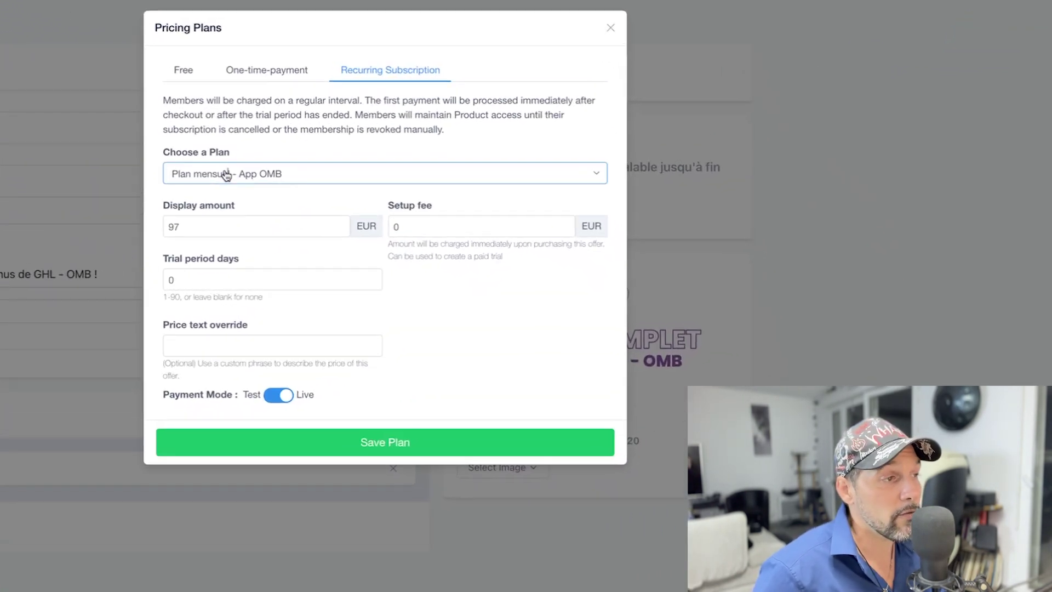
left_click(226, 176)
left_click(257, 262)
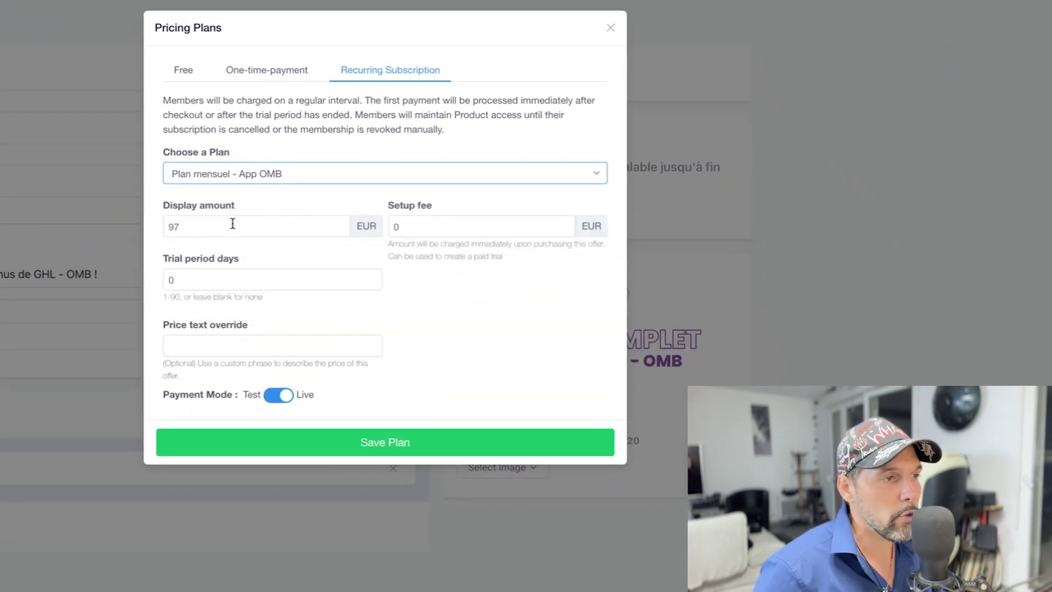
Step: Point out the recurring plan's setup fee and set its trial period to 30 days
left_click_drag(414, 224, 380, 229)
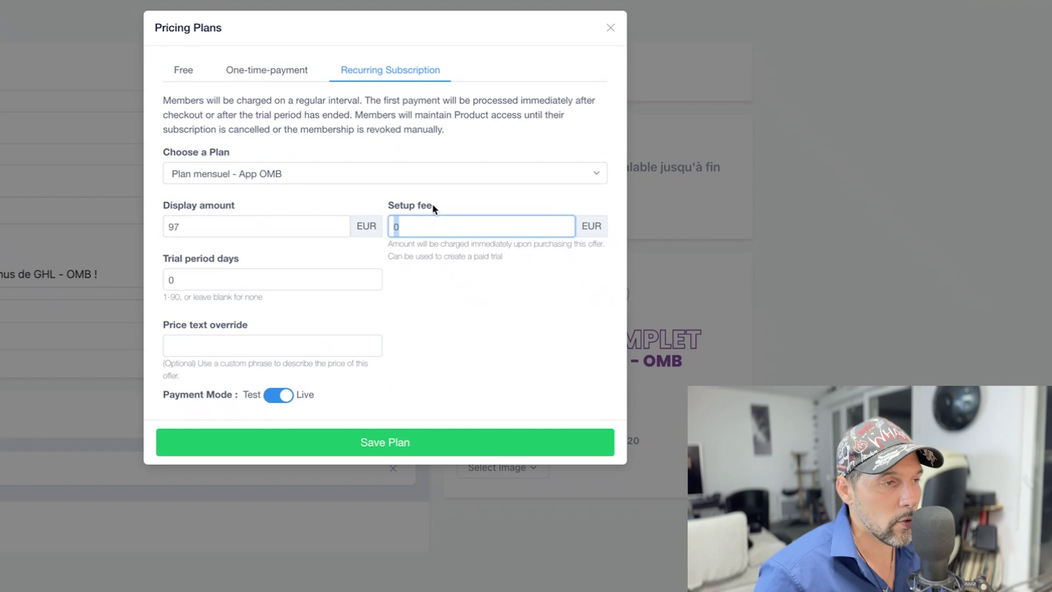
left_click_drag(432, 208, 385, 206)
left_click(405, 221)
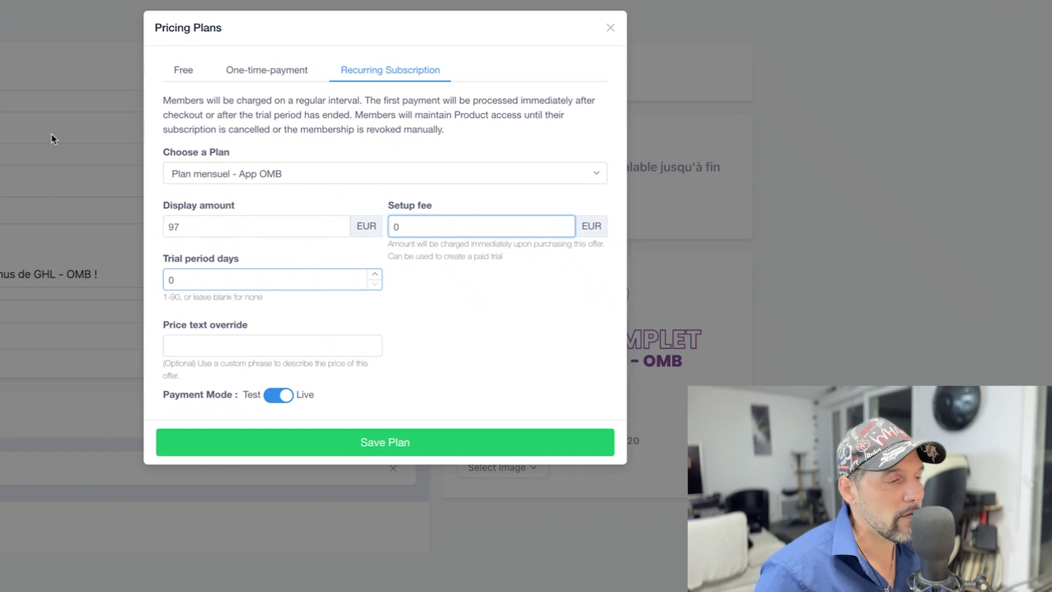
left_click_drag(220, 278, 82, 276)
type("30")
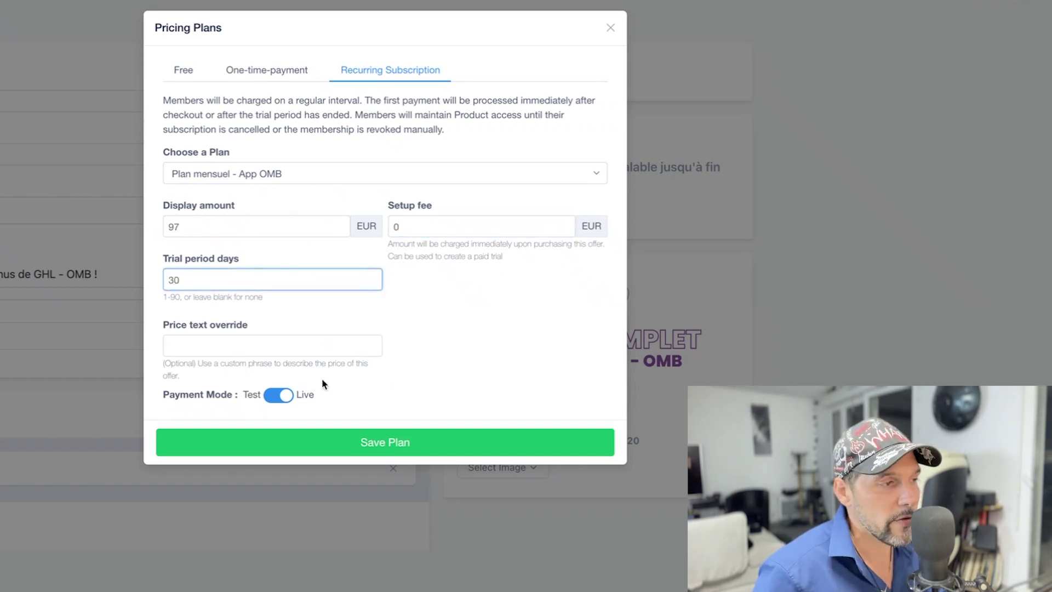
Step: Try "97€ au lieu de" as the price text override and shorten it to 97€
left_click(265, 346)
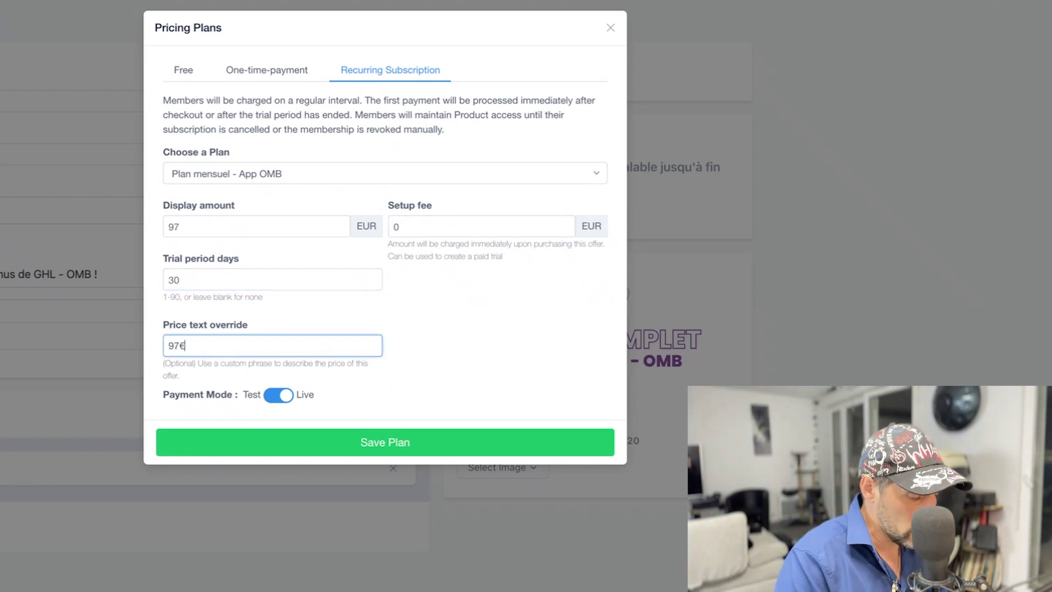
type("97€ au lmieu de")
key("ctrl+a")
key("BackSpace")
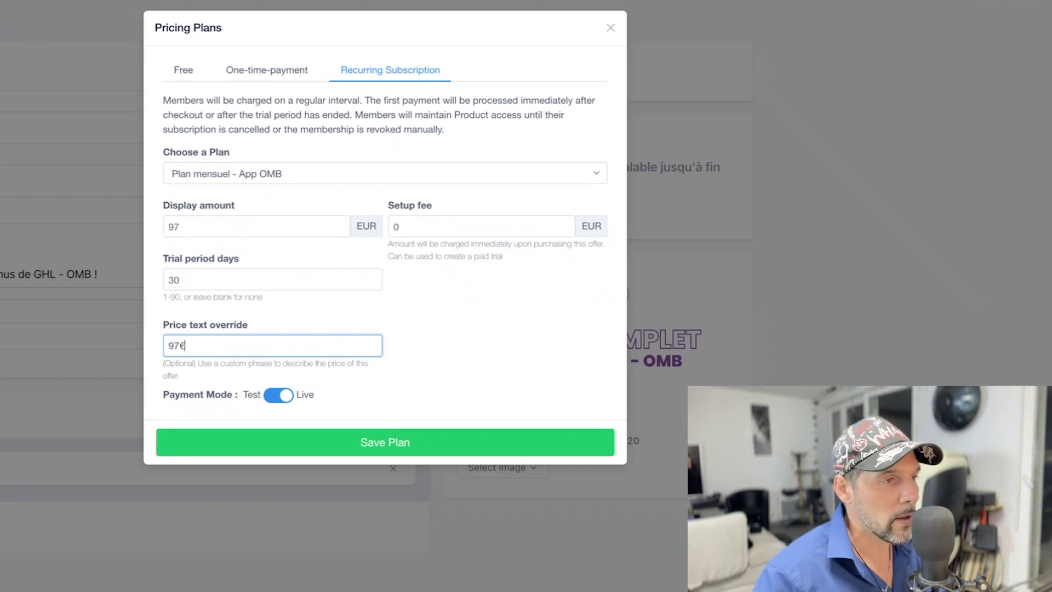
key("ctrl+a")
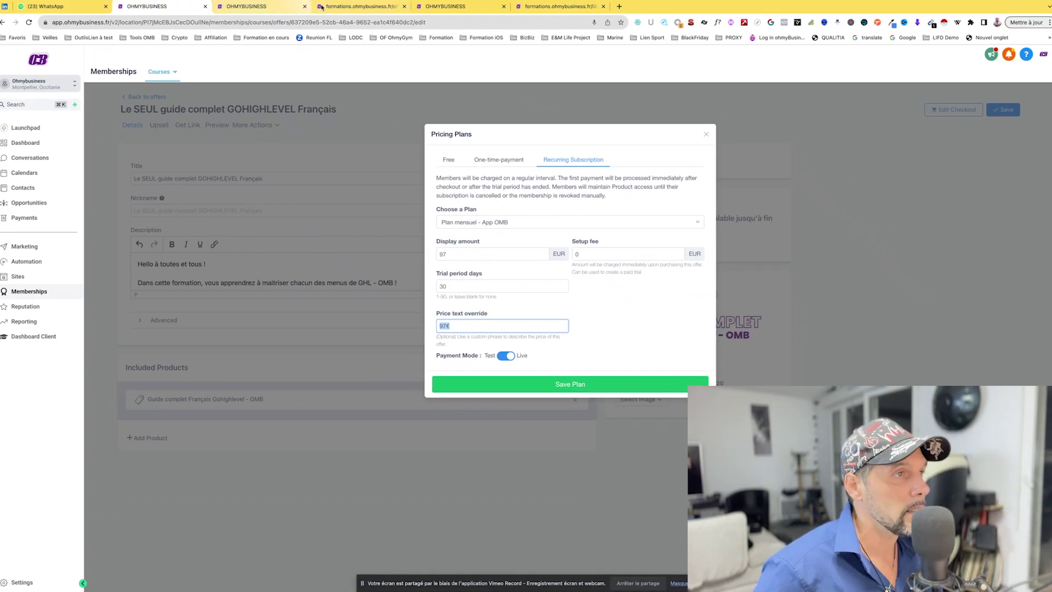
Step: View the price text on the offer's preview page, highlight it, and return to the pricing plan
left_click(352, 6)
left_click_drag(593, 75, 630, 85)
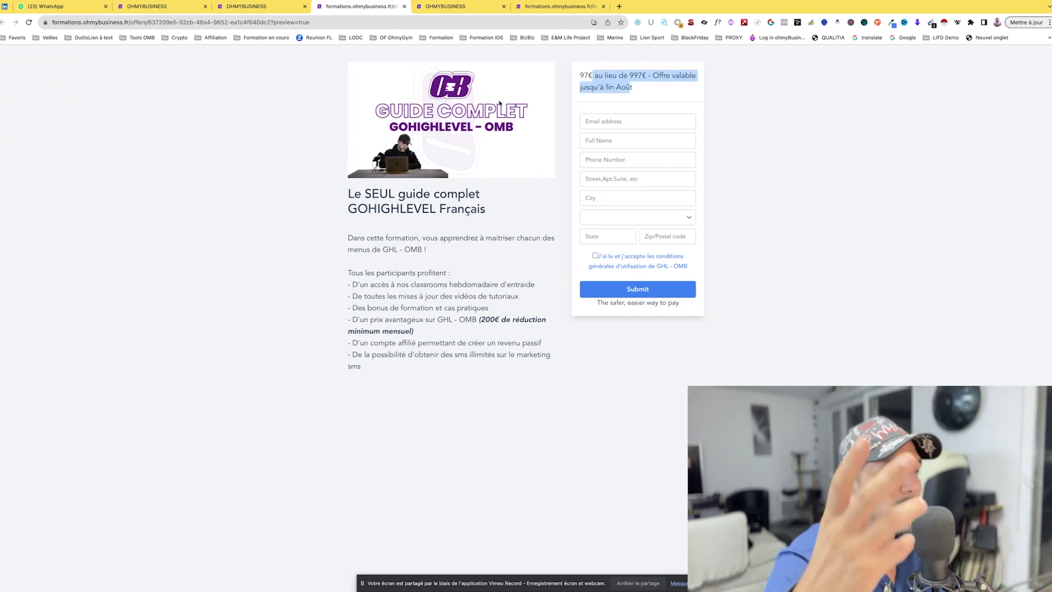
left_click(258, 7)
left_click(177, 10)
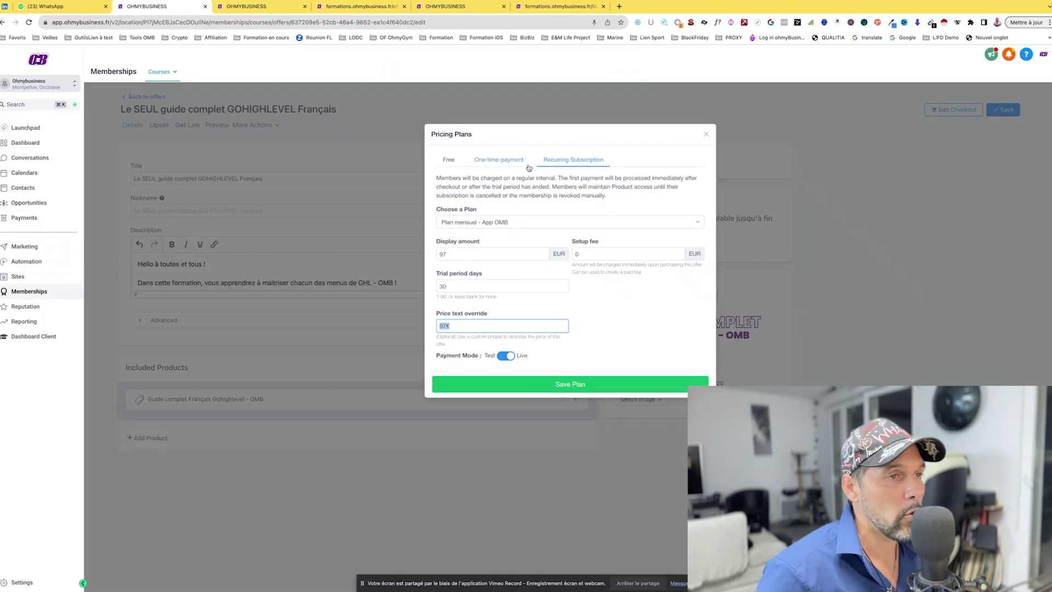
Step: Switch the offer's pricing plan from recurring subscription to Free and save the plan
left_click(706, 137)
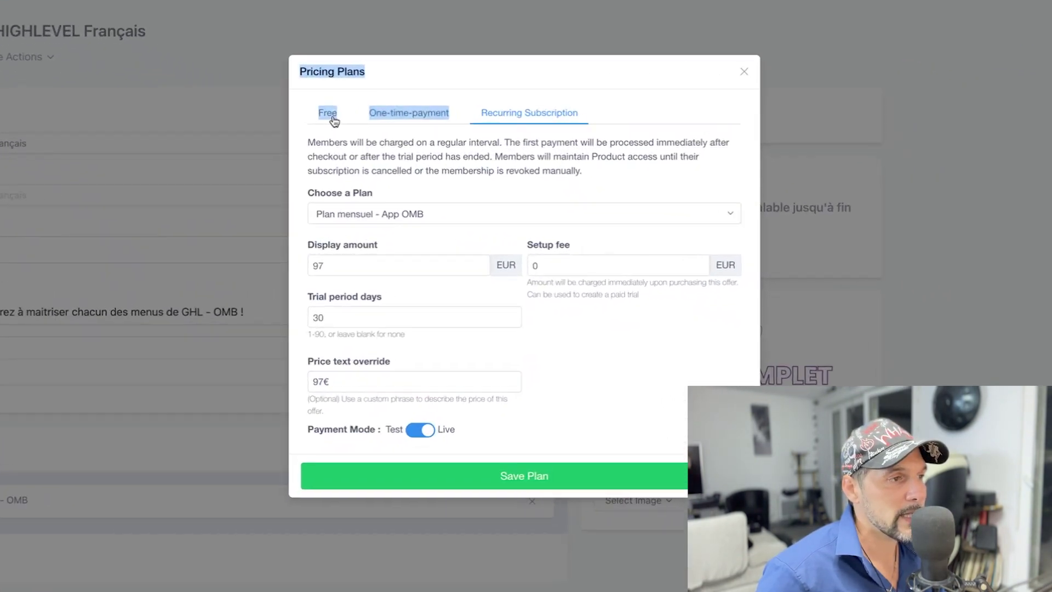
left_click(448, 159)
double_click(352, 177)
left_click(429, 229)
left_click(432, 247)
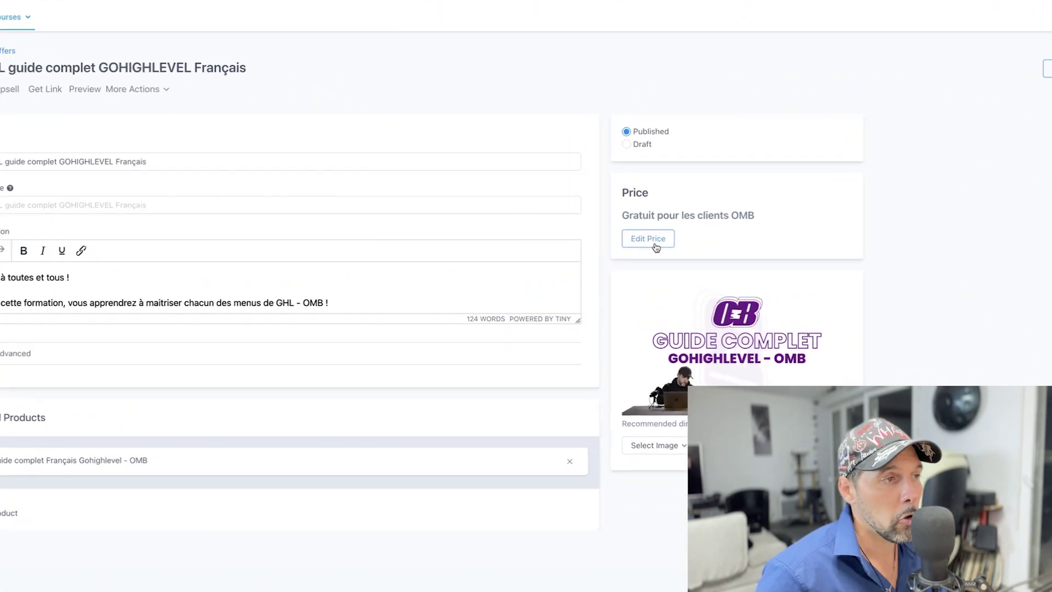
Step: Reopen the offer's price and clear the values left in the one-time payment plan
left_click(634, 234)
left_click(515, 168)
double_click(413, 174)
key("BackSpace")
left_click(592, 181)
key("ctrl+a")
key("BackSpace")
Step: Clear the recurring subscription's display amount, setup fee, trial period and price text override, and save the plan
left_click(556, 101)
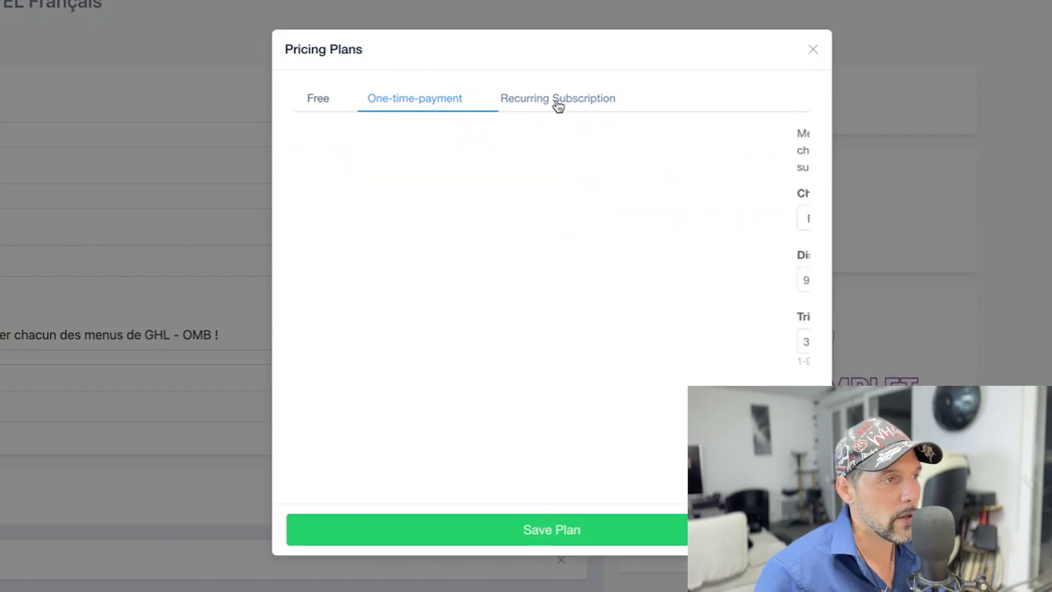
left_click(434, 274)
double_click(398, 270)
key("BackSpace")
left_click(593, 277)
key("BackSpace")
left_click(417, 359)
key("ctrl+a")
key("BackSpace")
left_click(410, 417)
key("ctrl+a")
key("BackSpace")
left_click(545, 531)
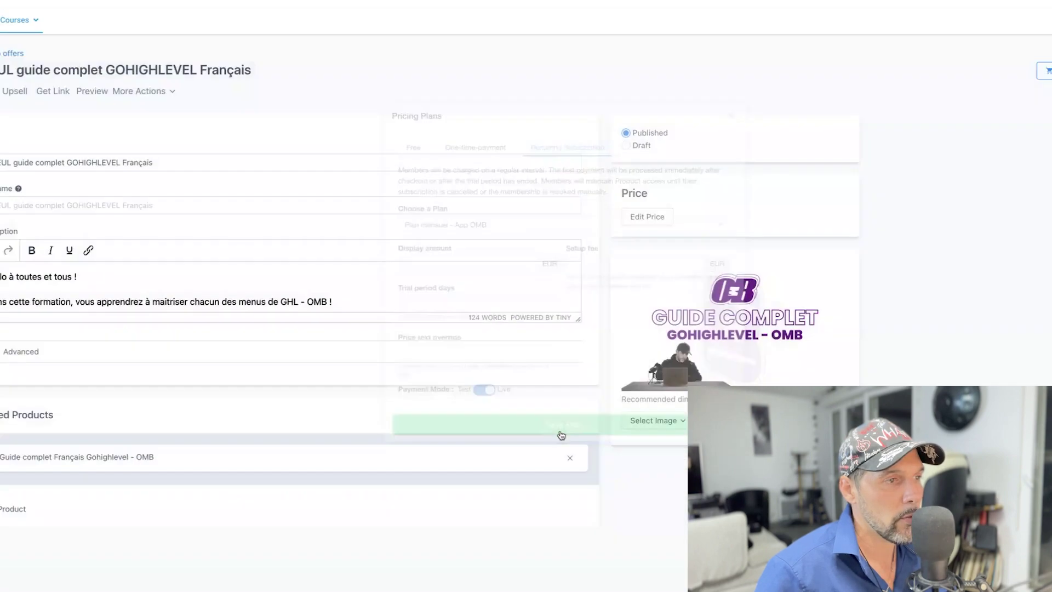
Step: Set the offer's pricing plan back to Free, save the plan and save the offer
left_click(616, 221)
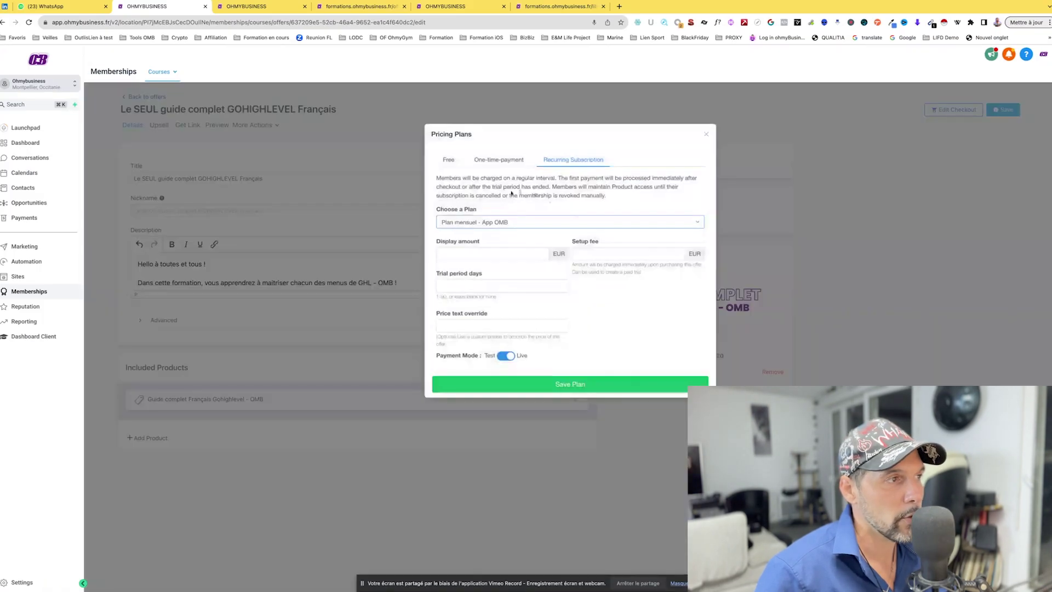
left_click(448, 159)
left_click(506, 238)
left_click(1003, 110)
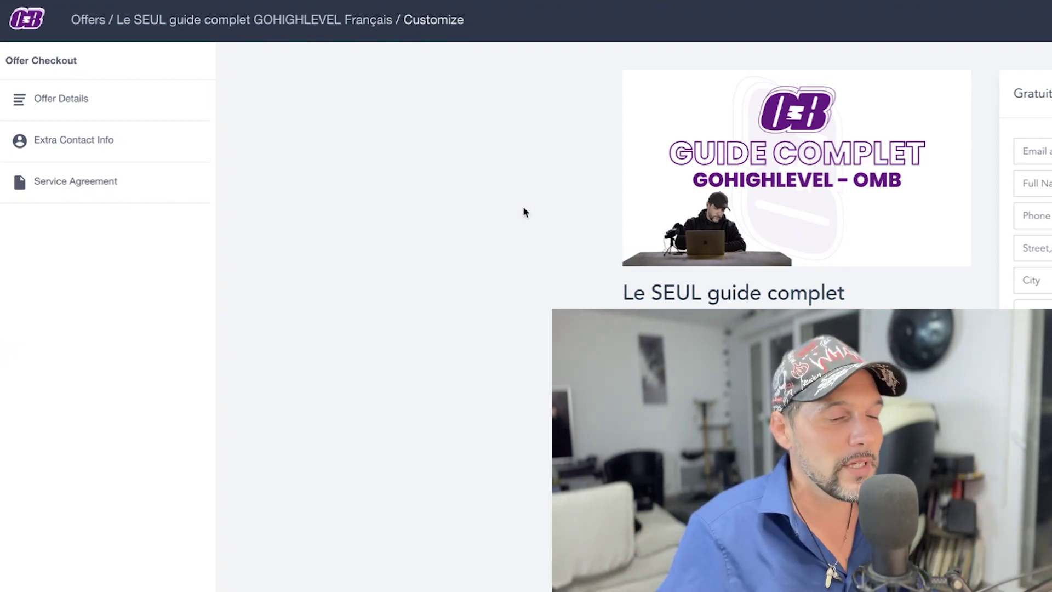
Step: Open the checkout page's offer details, point out the title and enable the banner
left_click(65, 102)
left_click(77, 142)
key("ctrl+a")
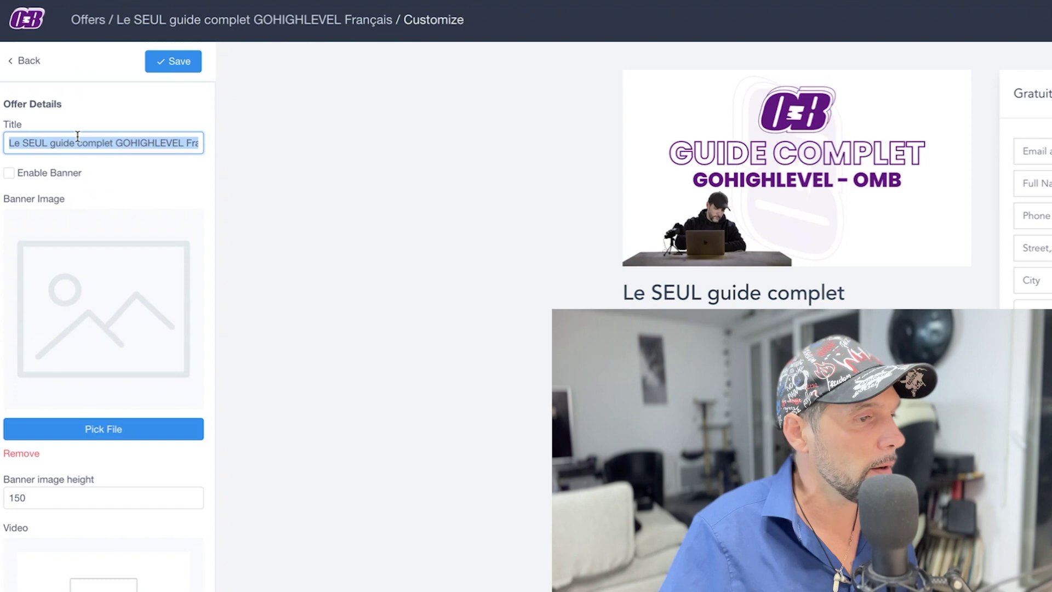
left_click(44, 175)
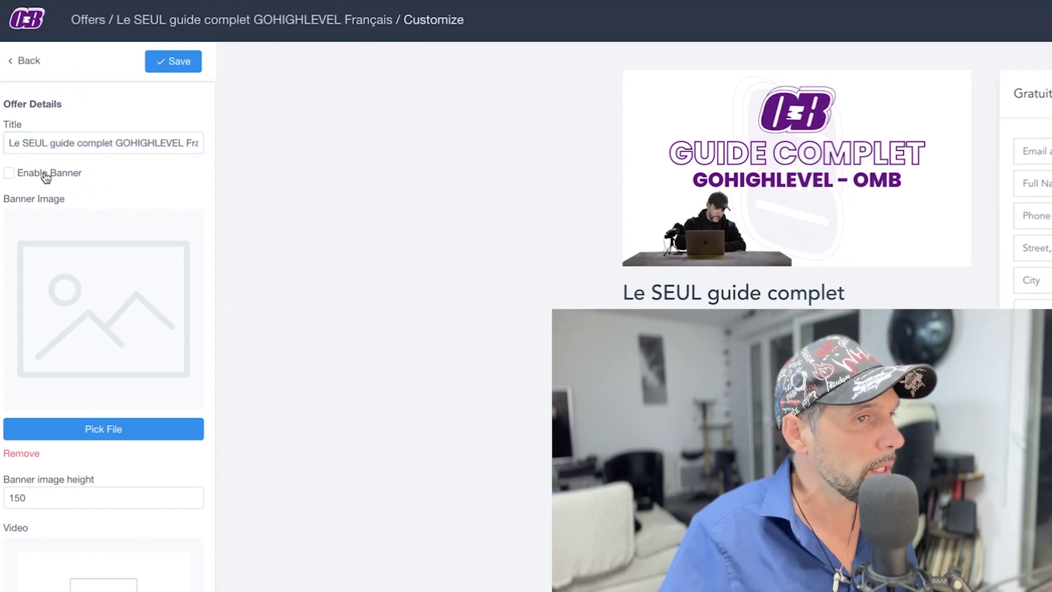
left_click(46, 176)
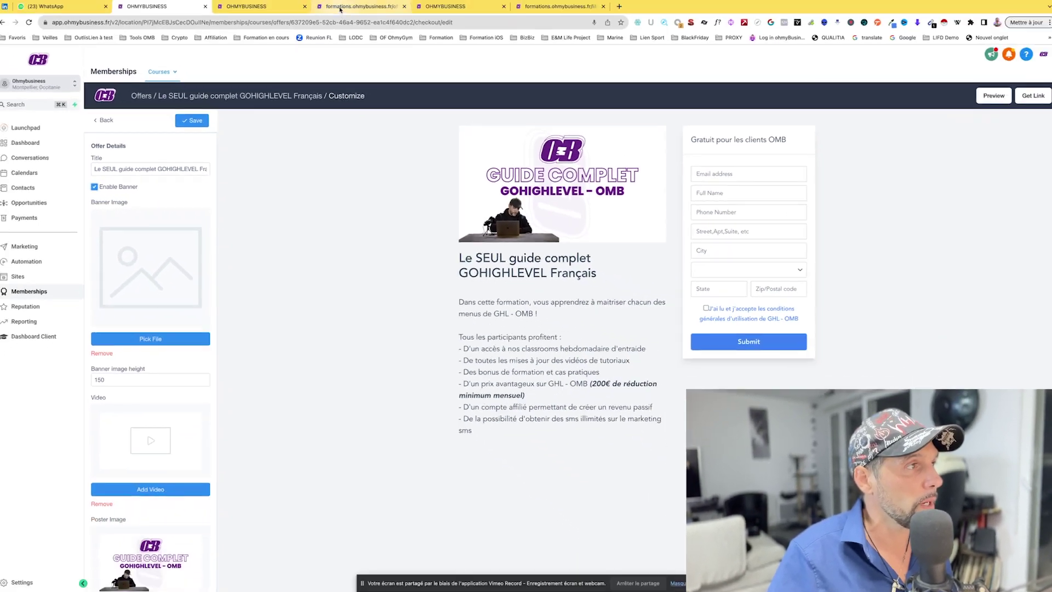
Step: View the offer's preview page and the Payments product, and return to the checkout editor
left_click(351, 6)
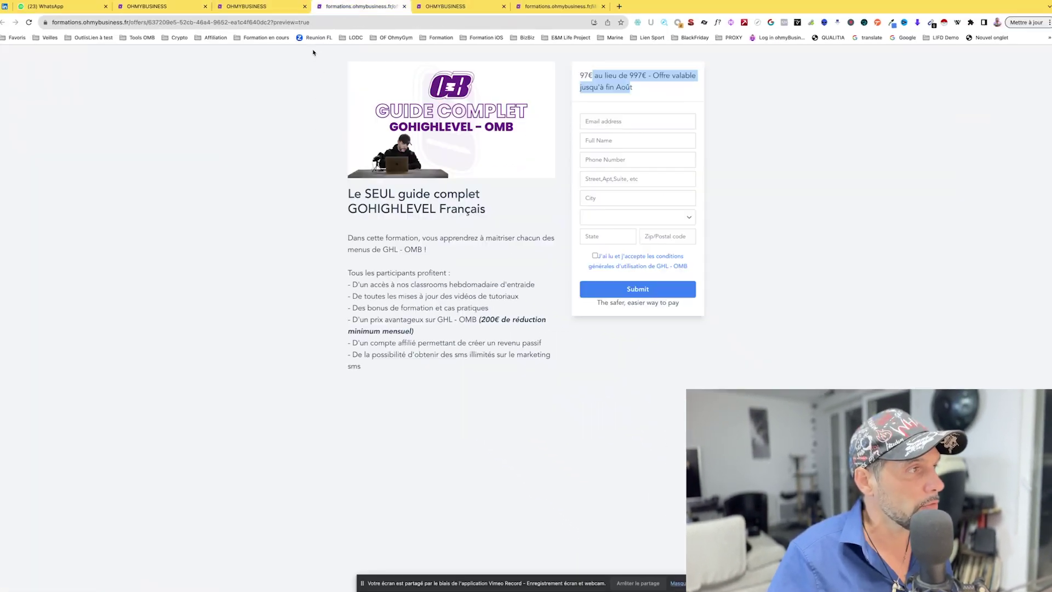
left_click(344, 112)
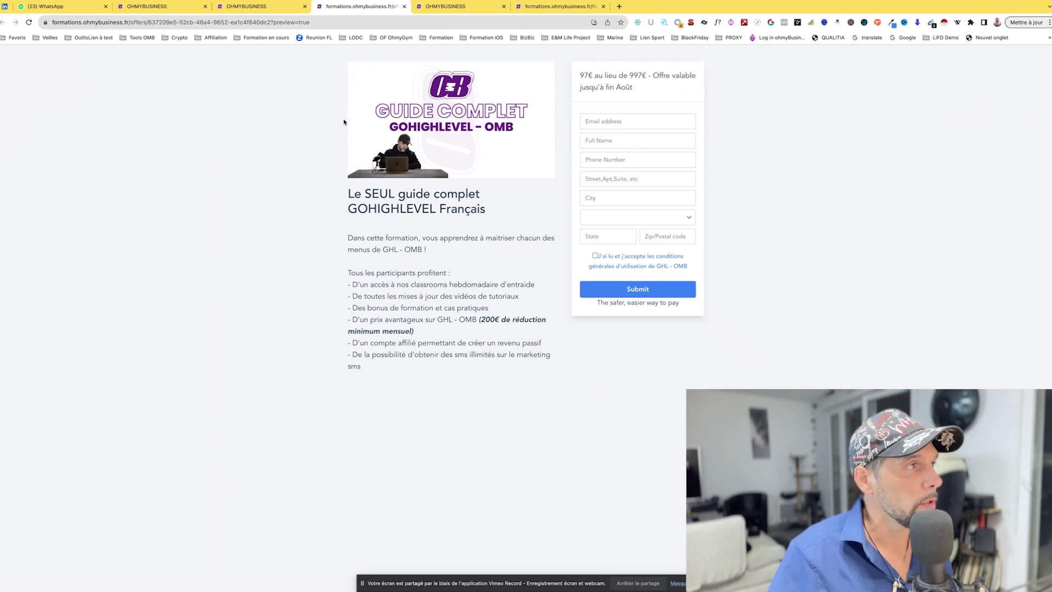
left_click(268, 8)
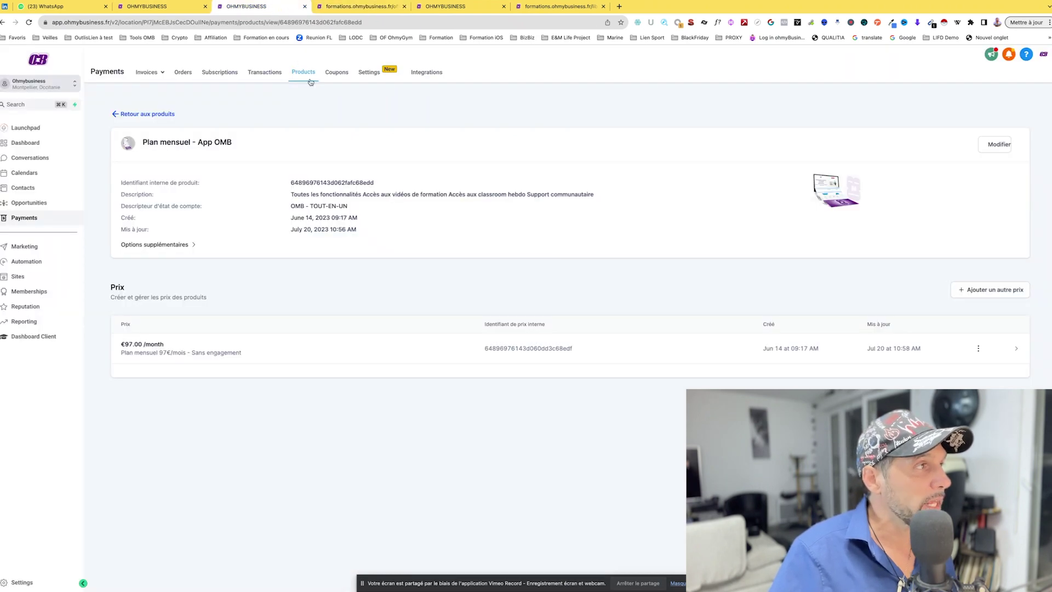
left_click(179, 7)
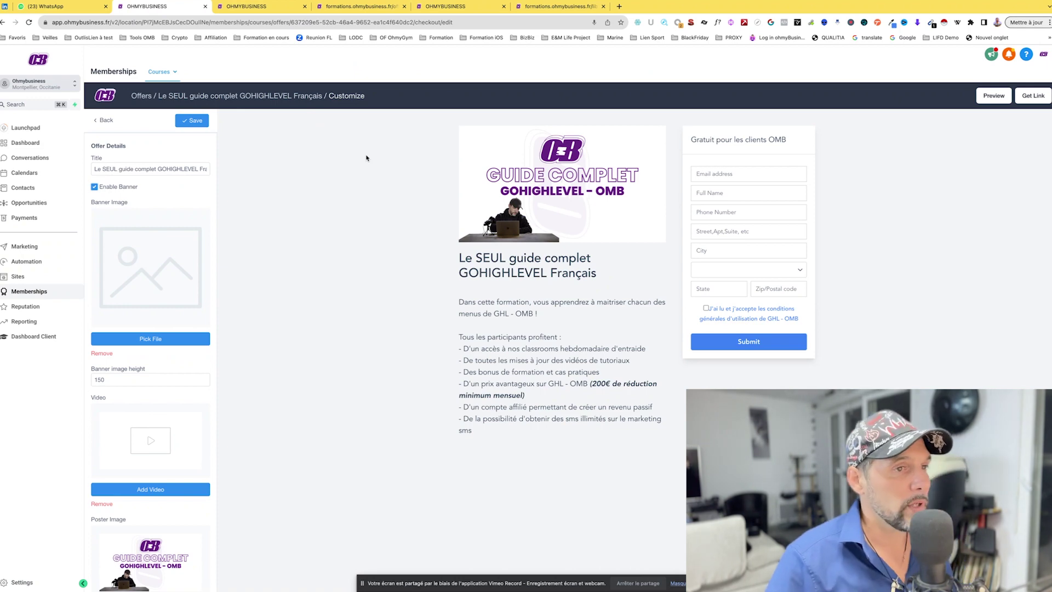
Step: Inspect the offer's preview page in a simulated iPhone SE view and look through its mobile layout
left_click(352, 8)
right_click(767, 163)
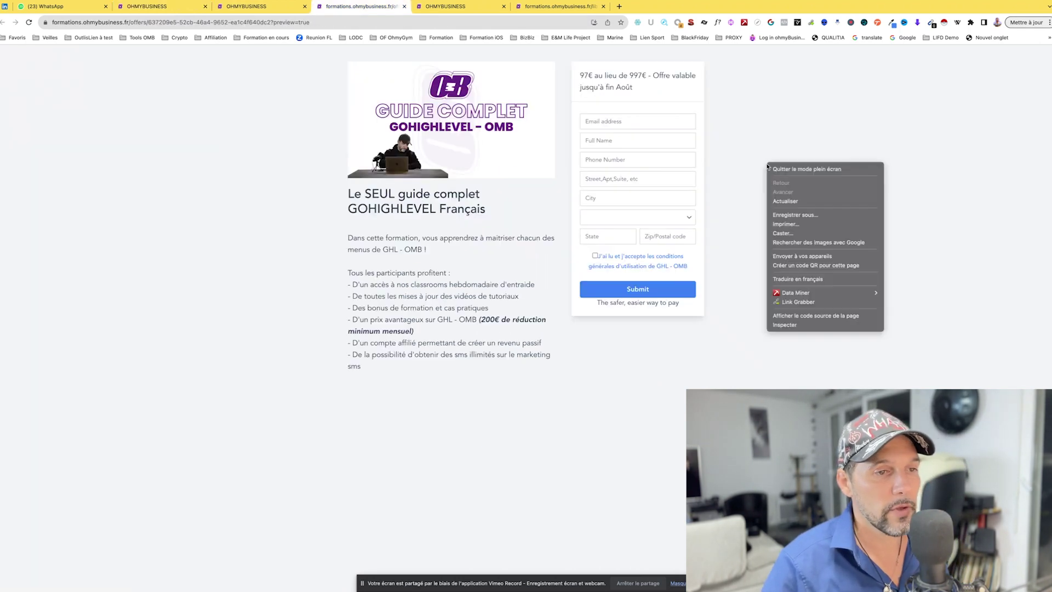
left_click(786, 324)
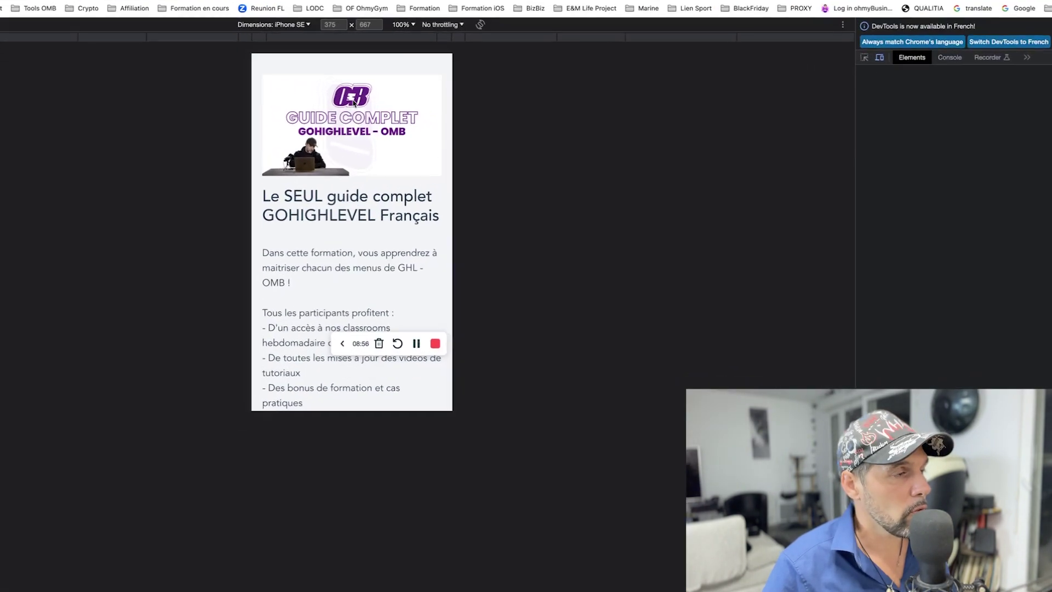
scroll(242, 331, "down", 10)
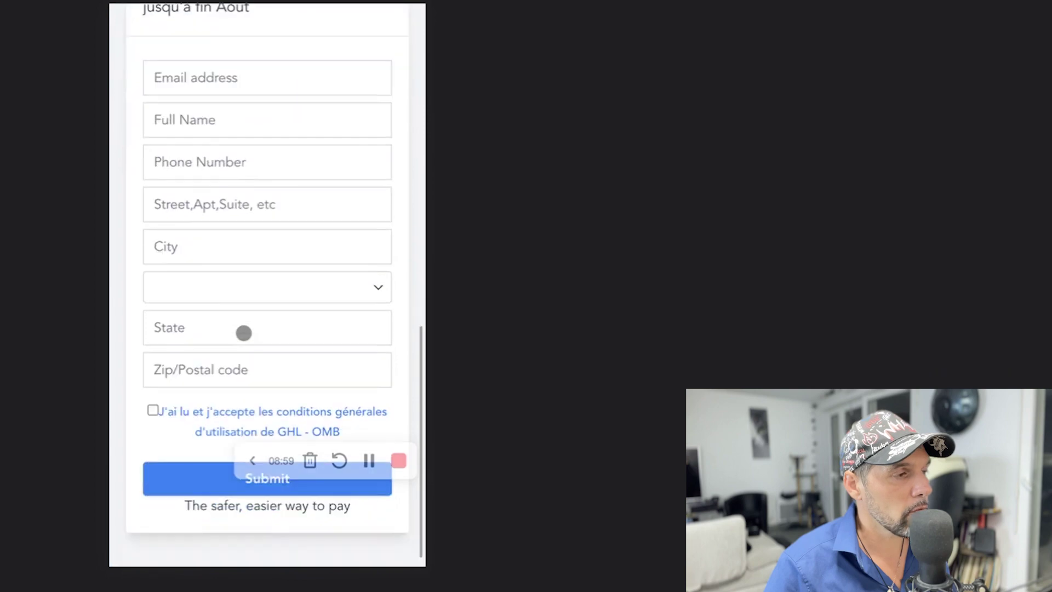
scroll(243, 332, "up", 10)
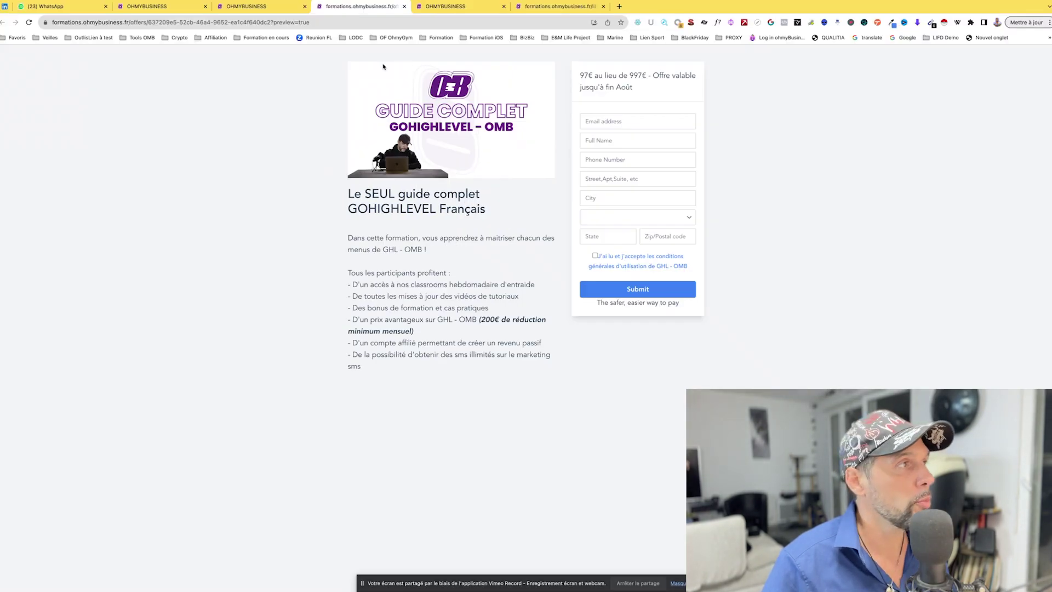
Step: Return to the checkout editor and review its banner, video, poster image, logo image and checkout copy options
left_click(244, 8)
left_click(349, 9)
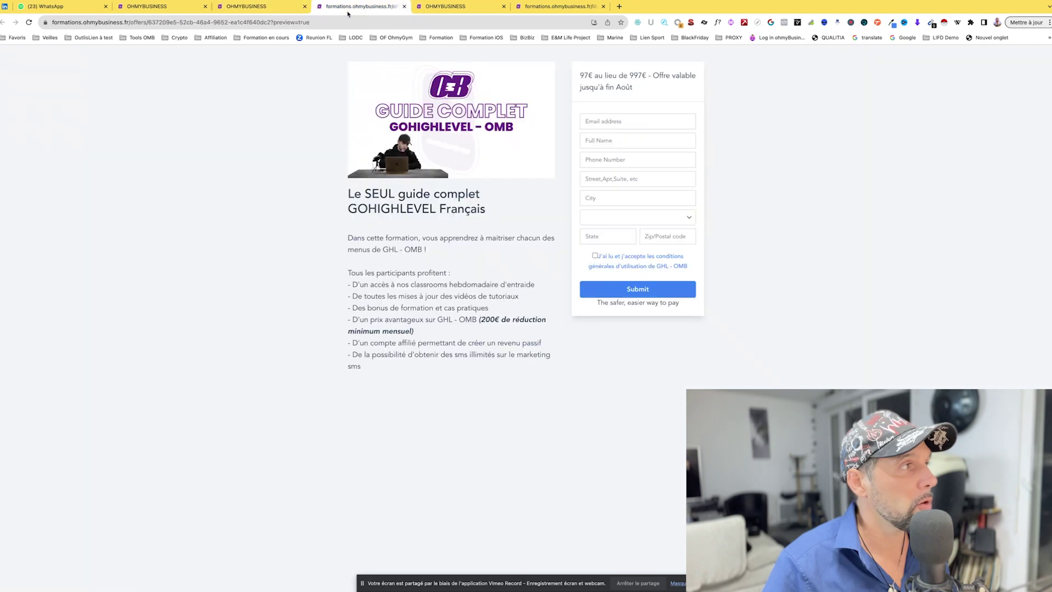
left_click(174, 10)
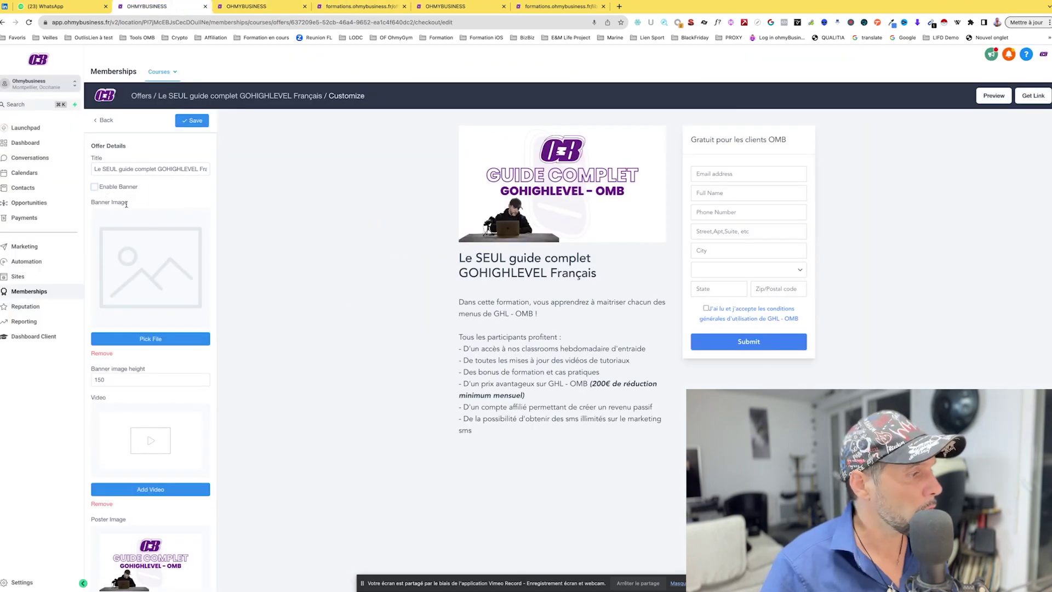
scroll(160, 269, "down", 3)
scroll(161, 270, "up", 2)
scroll(153, 290, "down", 4)
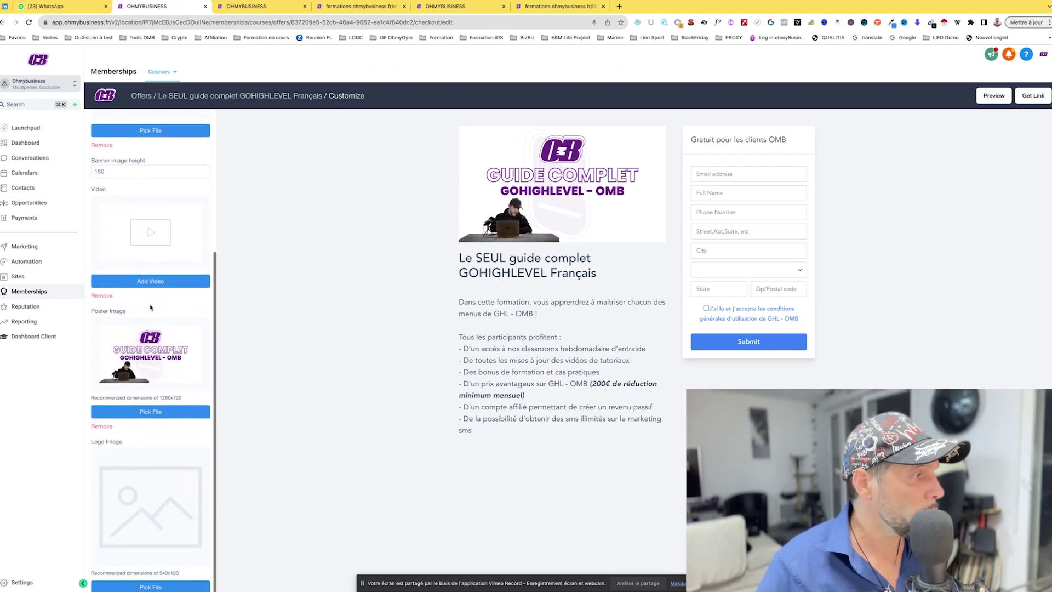
scroll(147, 302, "down", 2)
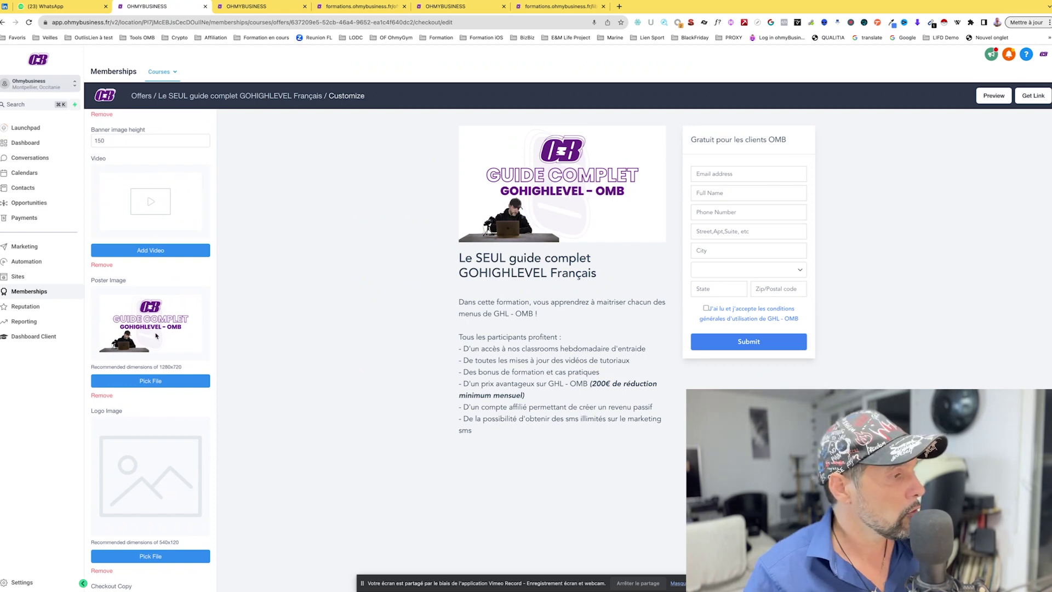
scroll(329, 263, "down", 1)
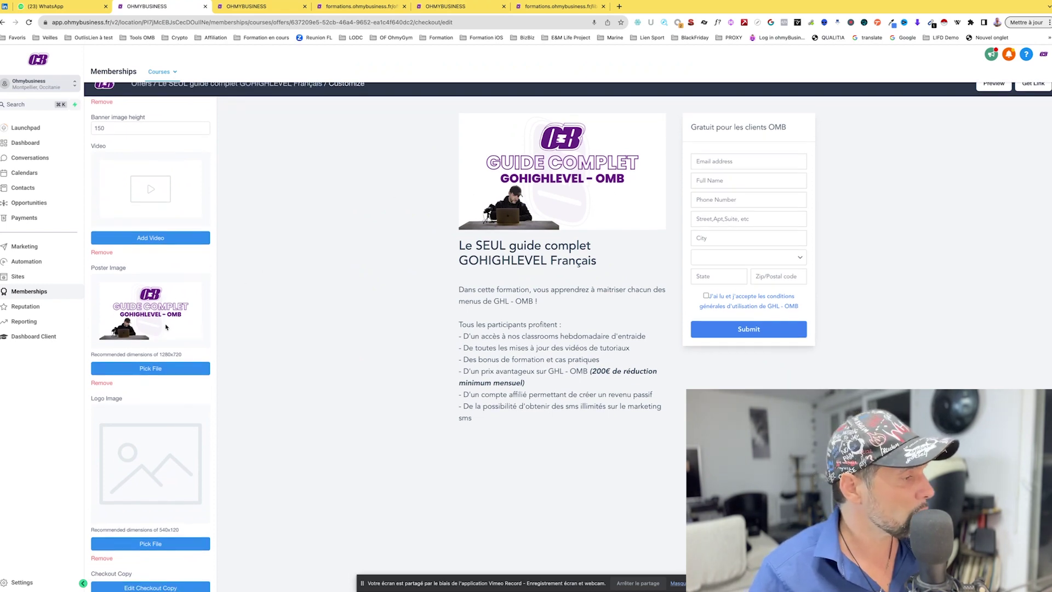
scroll(166, 327, "down", 1)
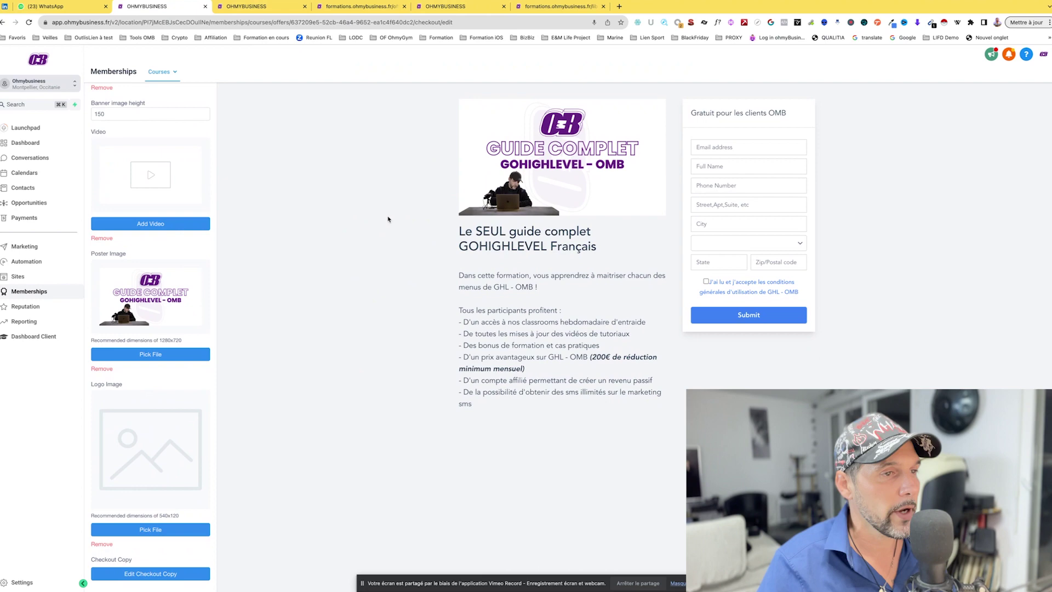
scroll(115, 132, "up", 5)
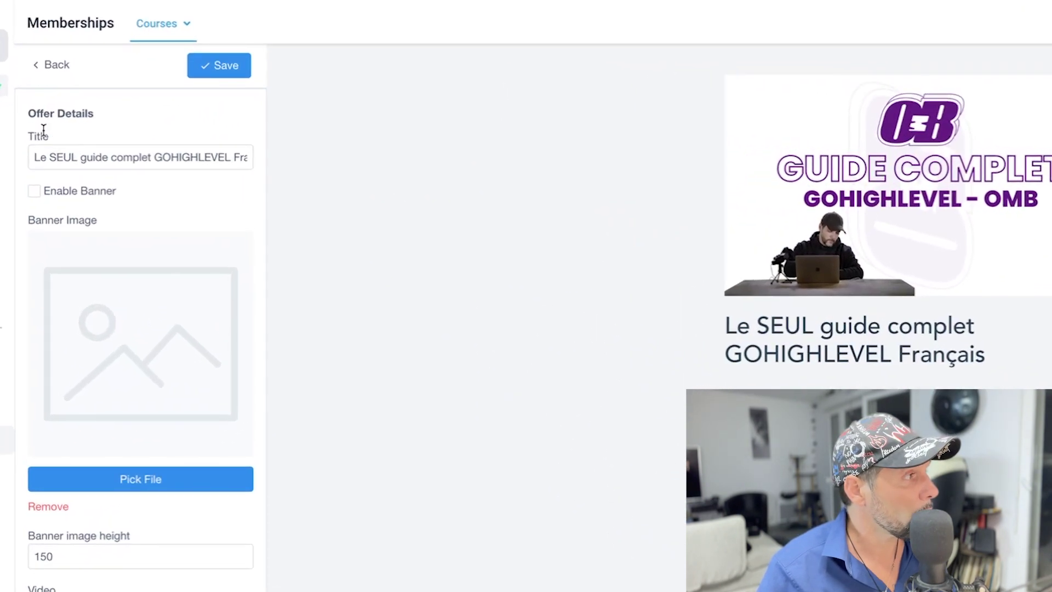
Step: Leave the checkout page's offer details and open its extra contact information settings
scroll(77, 367, "down", 8)
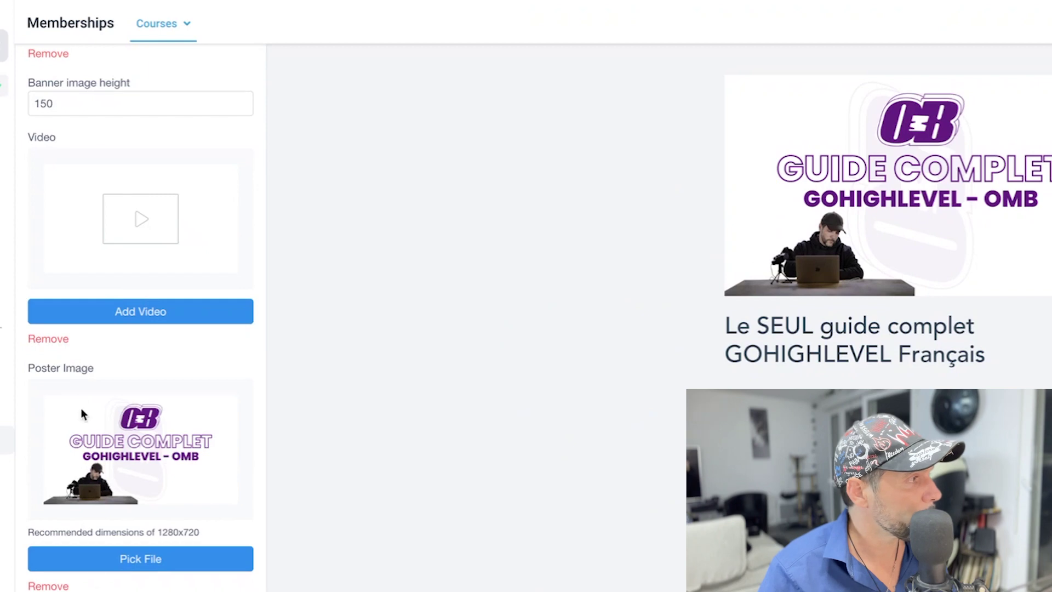
scroll(80, 405, "up", 8)
left_click(49, 63)
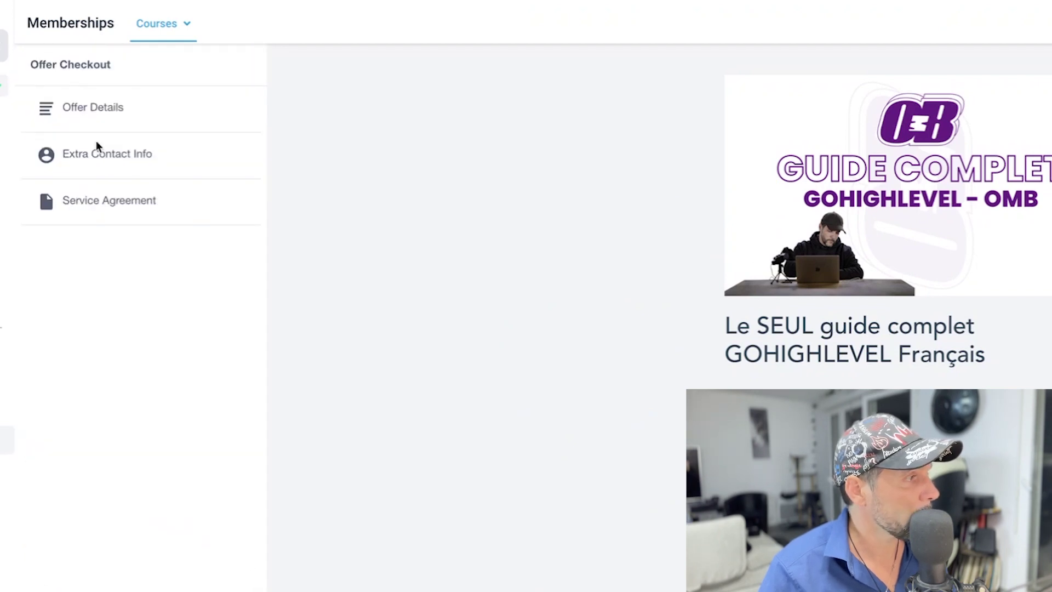
left_click(125, 159)
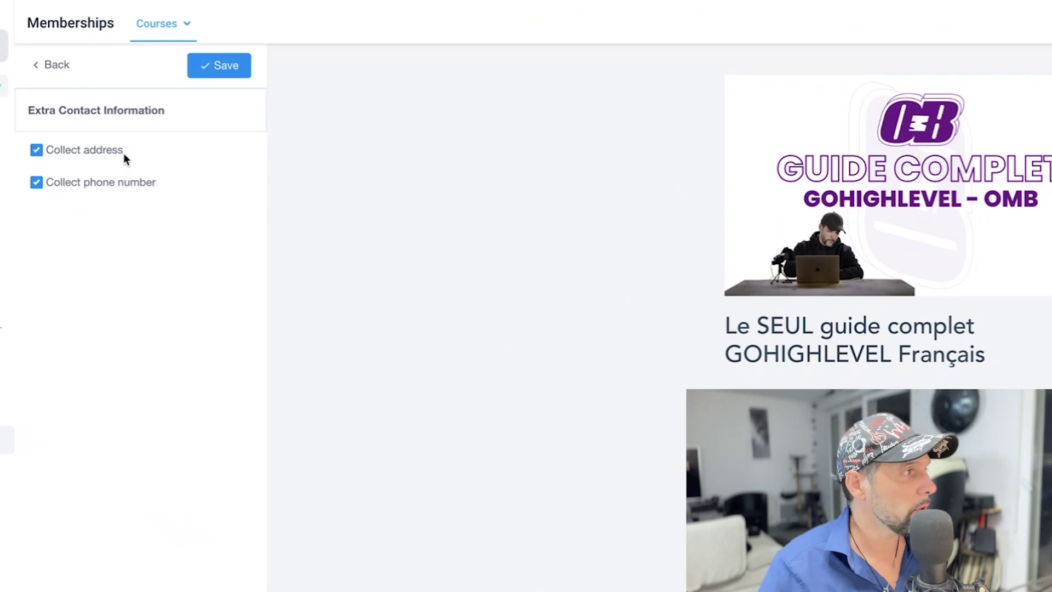
Step: Turn address collection off and back on for the checkout form, saving the extra contact information each time
left_click(78, 156)
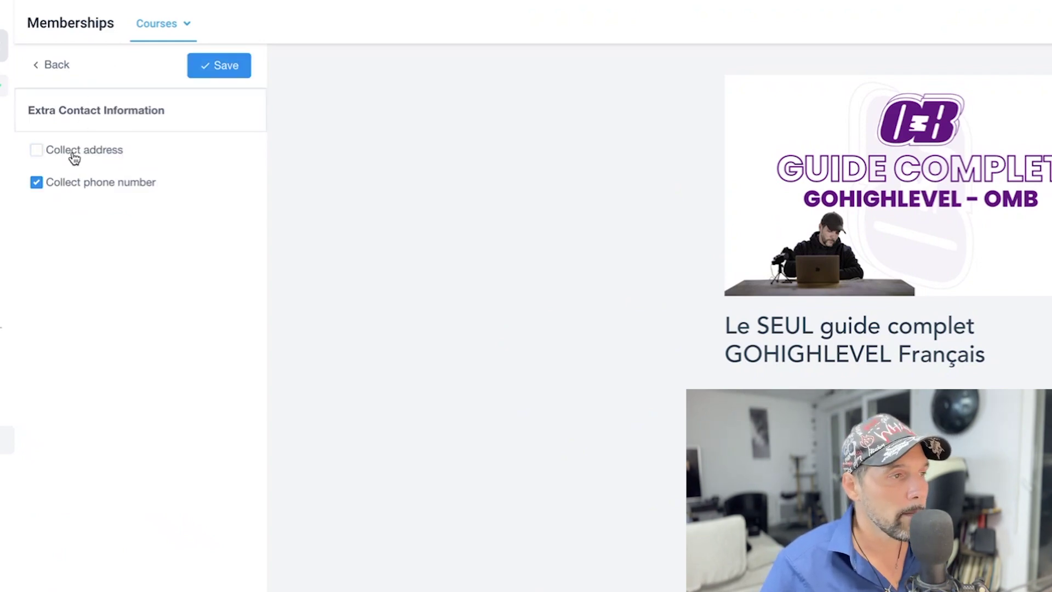
left_click(74, 158)
left_click(67, 154)
left_click(205, 66)
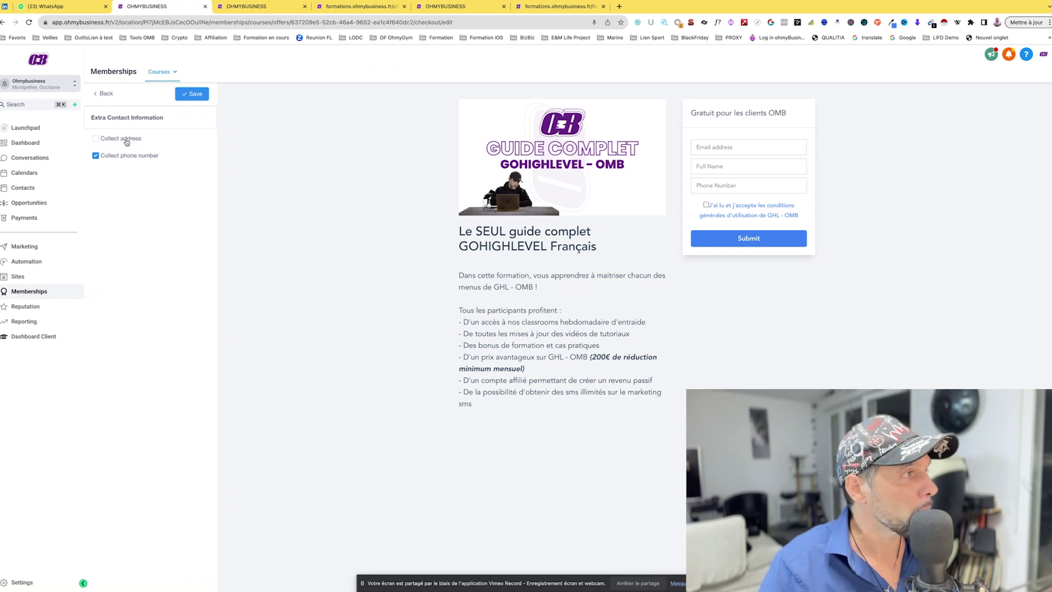
left_click(189, 94)
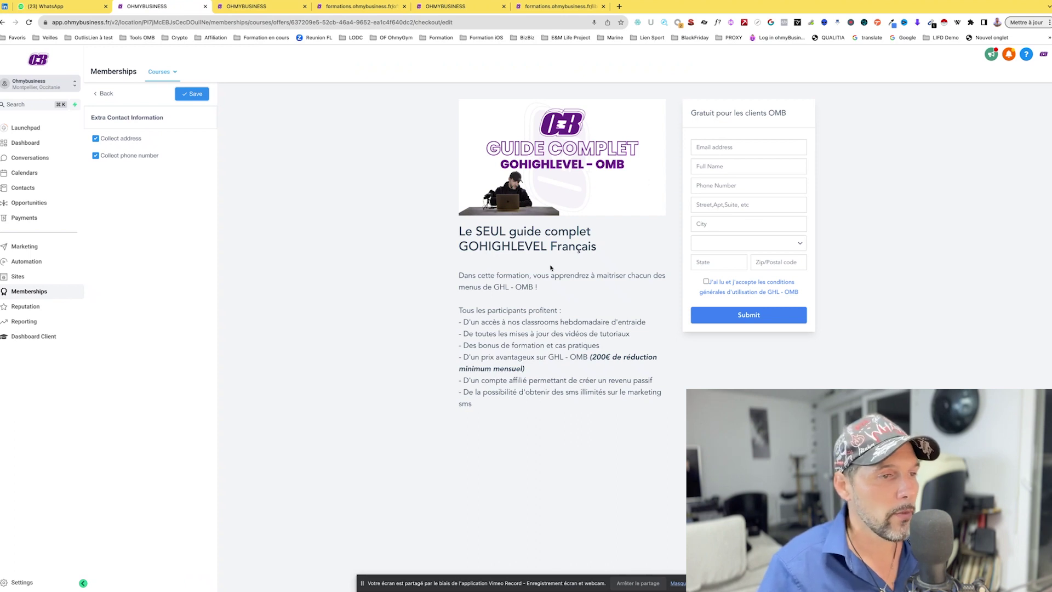
left_click(193, 97)
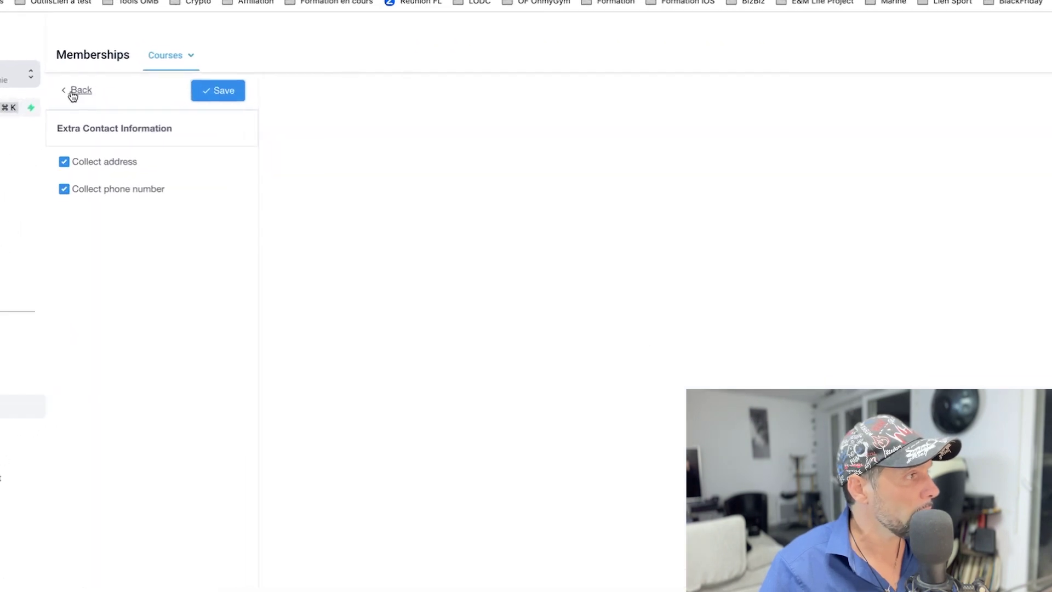
Step: Open the checkout's service agreement settings and review the custom agreement text and the link to the service agreement
left_click(103, 93)
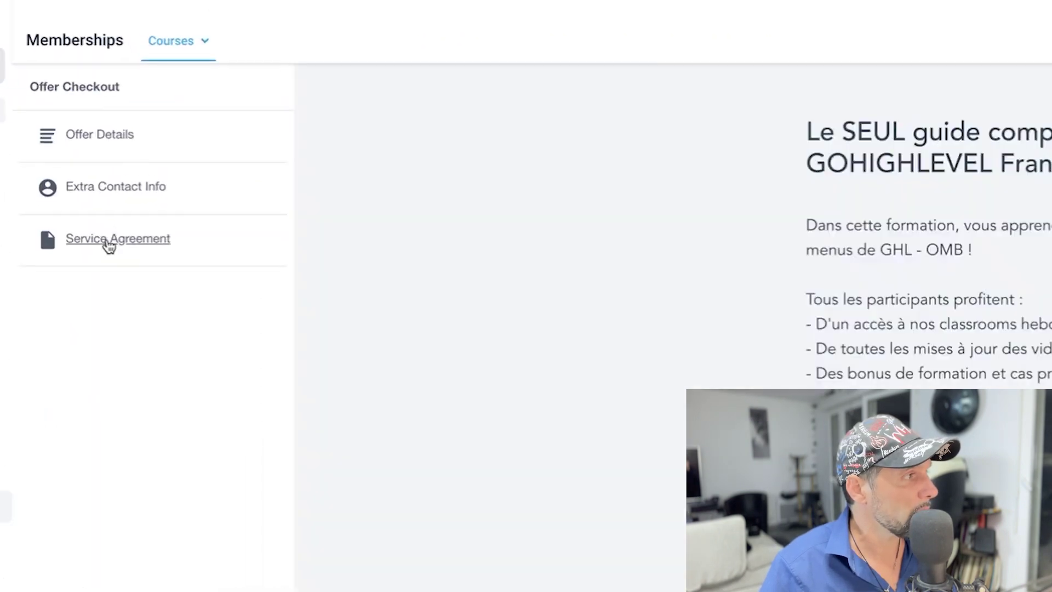
left_click(110, 245)
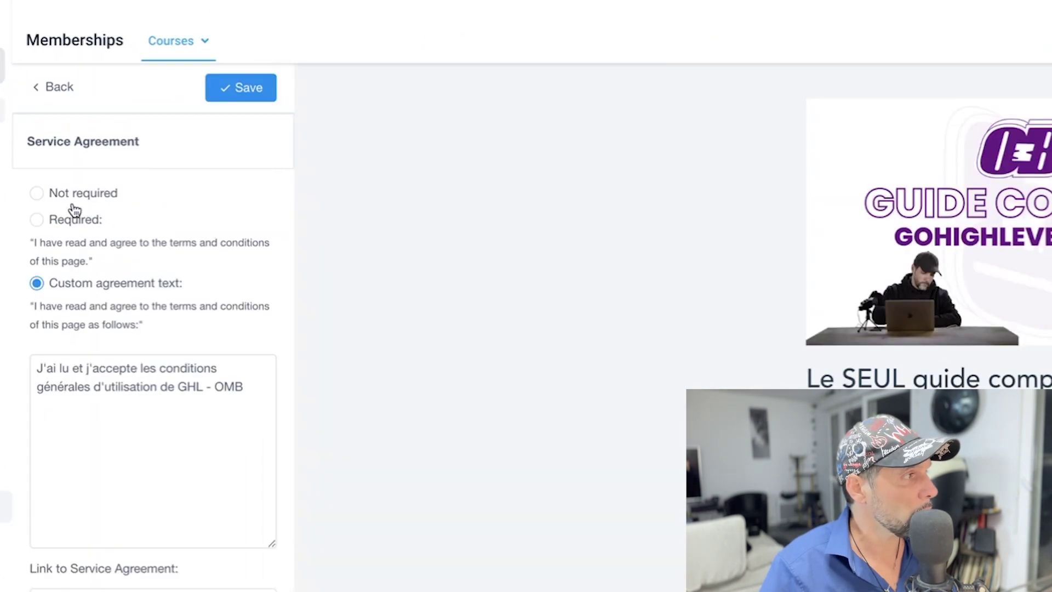
left_click(75, 370)
left_click_drag(75, 370, 238, 387)
scroll(150, 479, "down", 2)
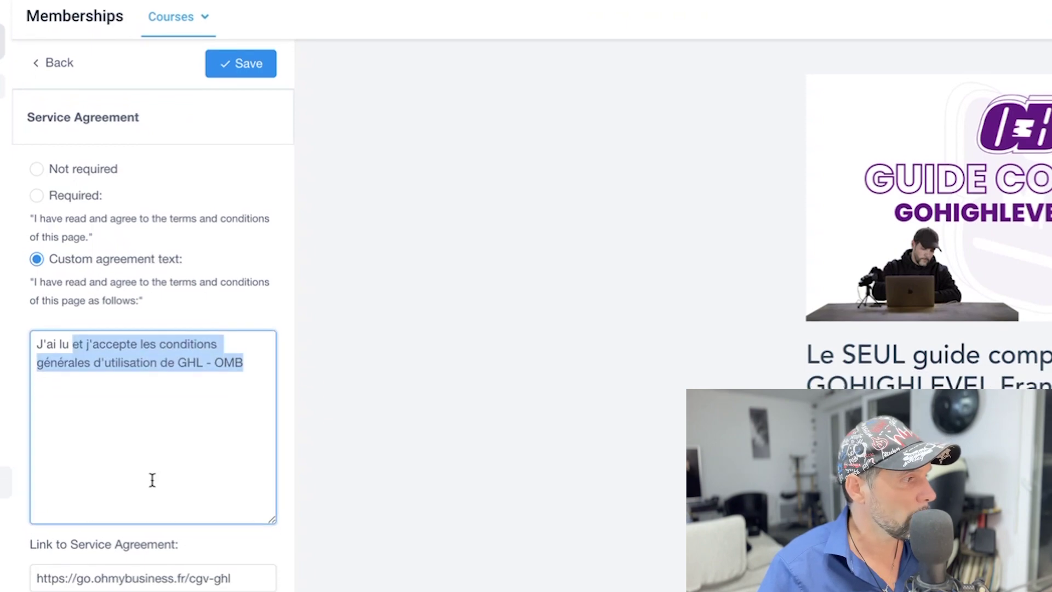
left_click(131, 554)
left_click_drag(131, 554, 218, 552)
triple_click(220, 554)
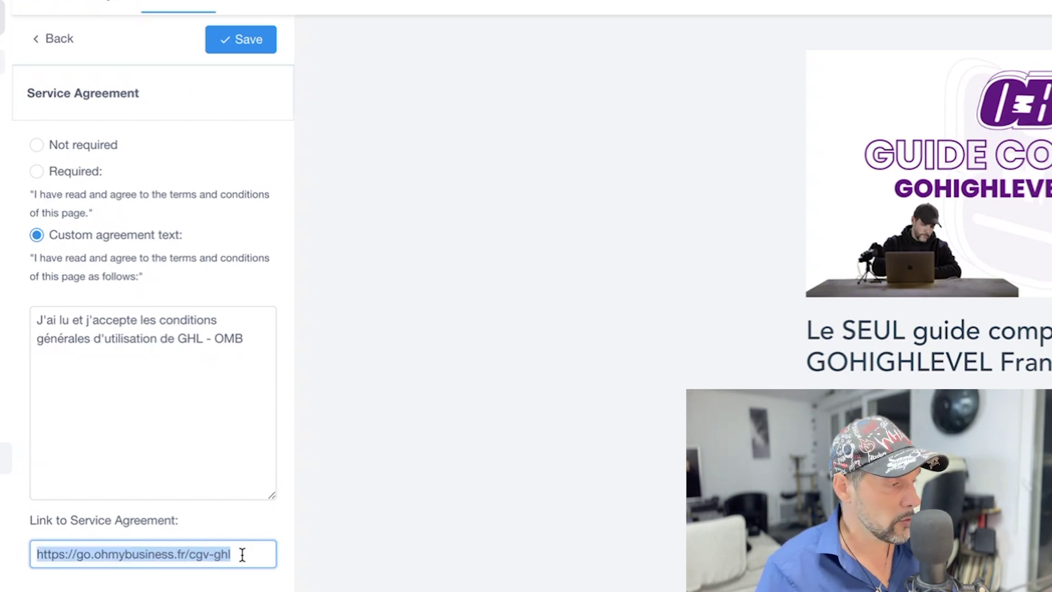
triple_click(242, 554)
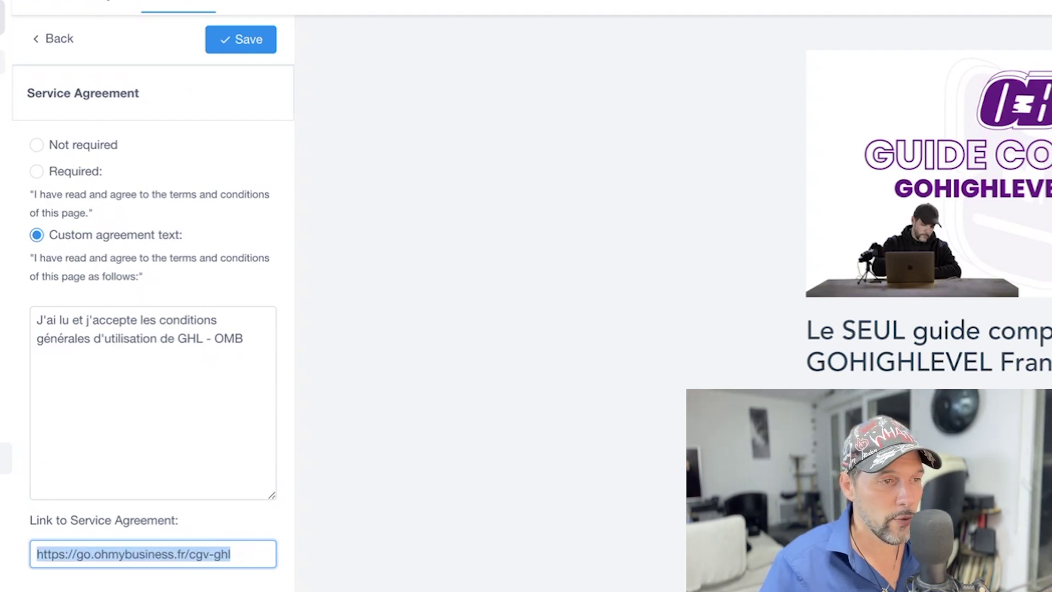
left_click(247, 584)
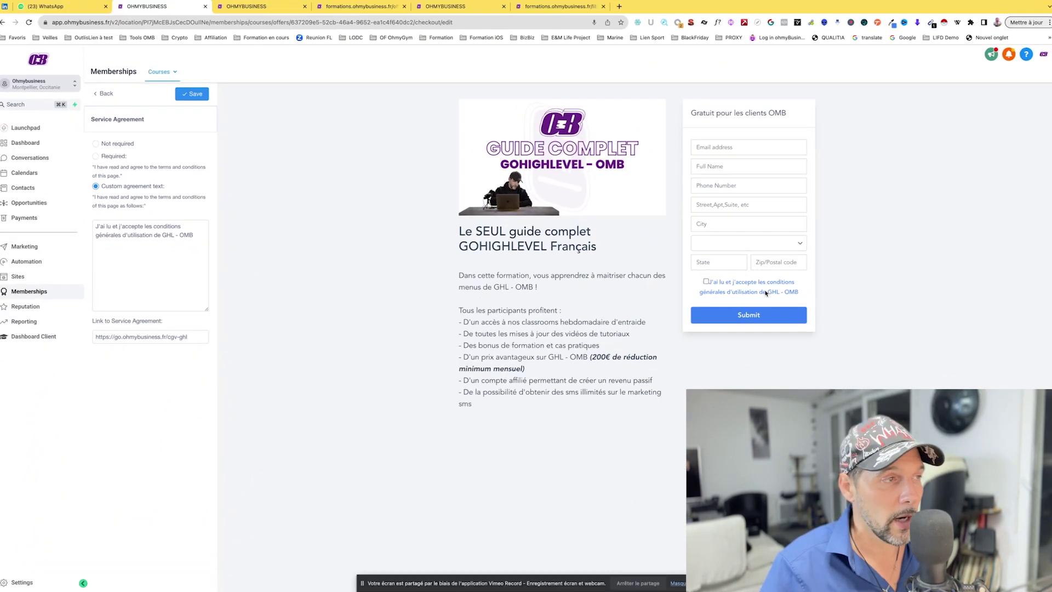
Step: Follow the terms and conditions link on the offer's preview page, and close the terms page and the Payments product page
left_click(351, 8)
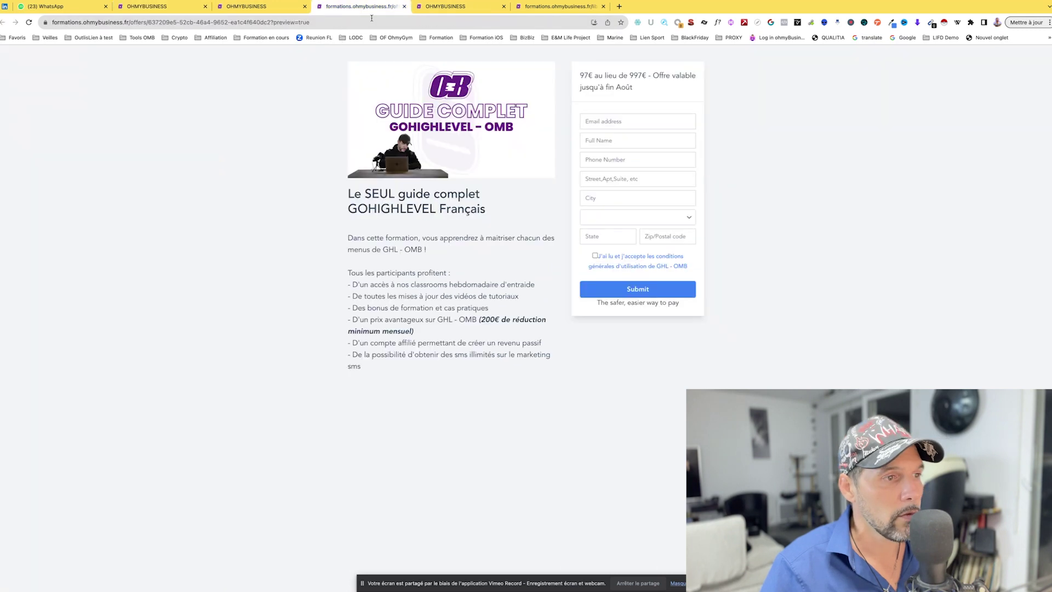
left_click(628, 267)
left_click(424, 8)
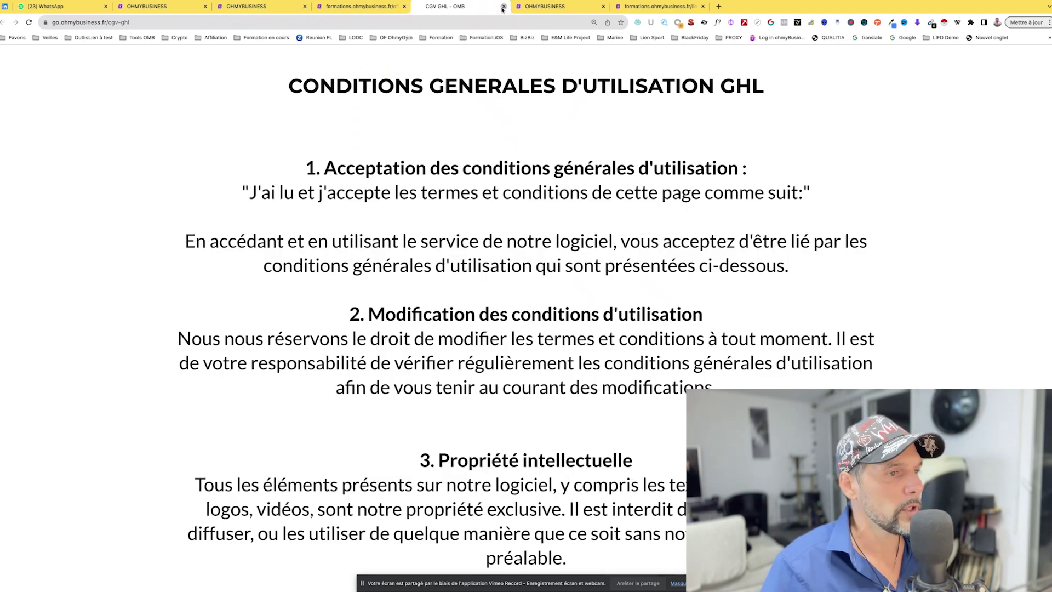
left_click(503, 7)
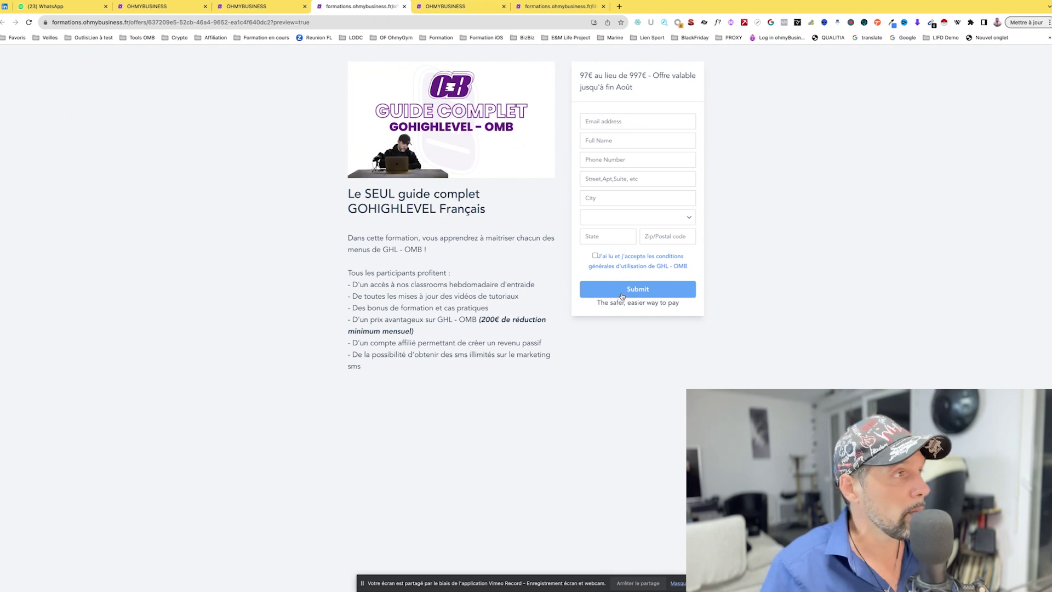
left_click(261, 6)
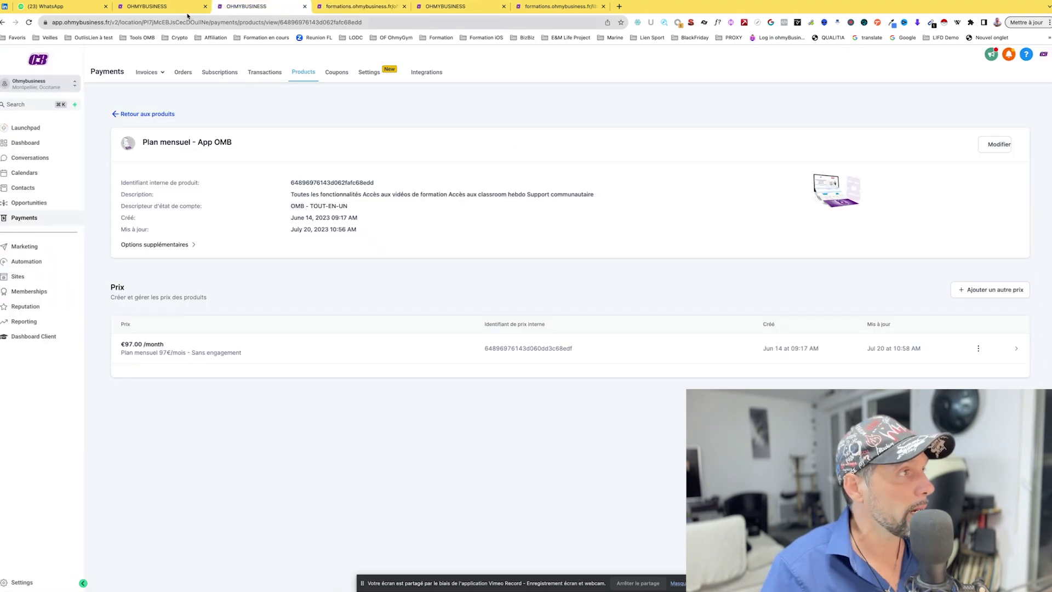
key("super+w")
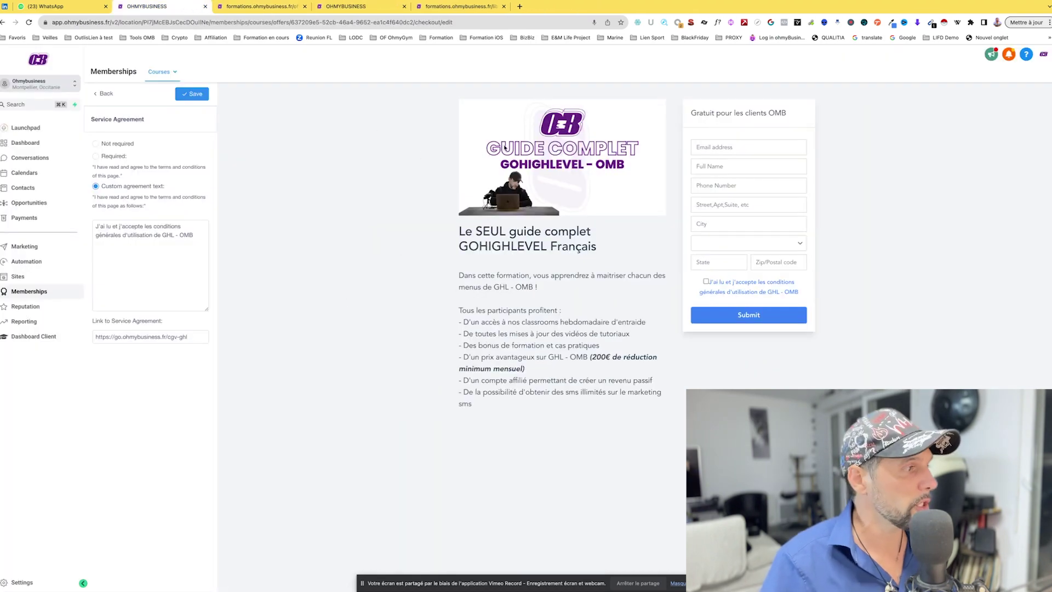
Step: Save the checkout's service agreement settings and return to the course offers list
left_click(193, 94)
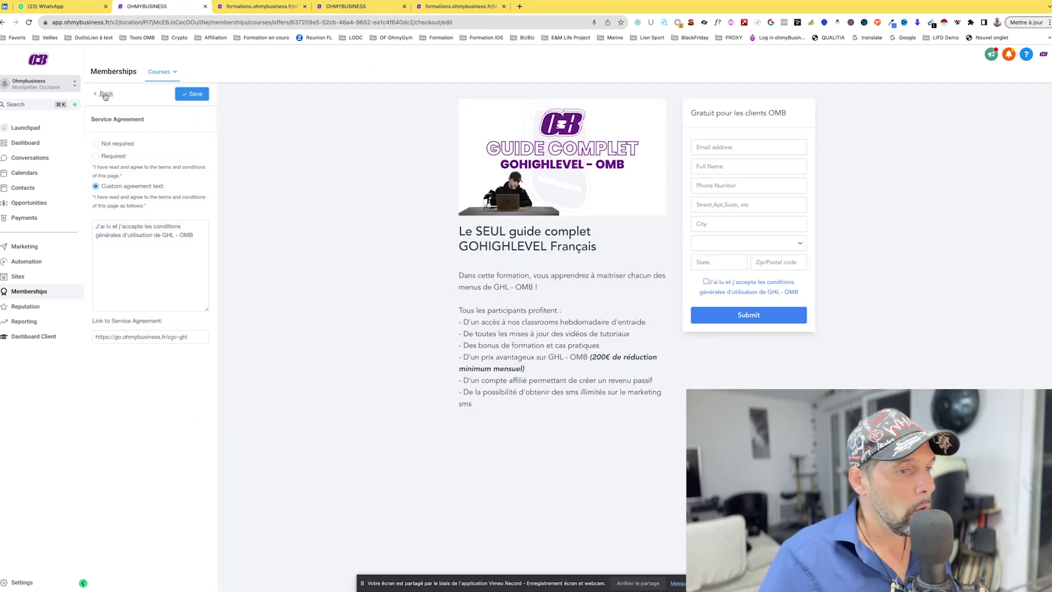
left_click(106, 94)
mouse_move(159, 71)
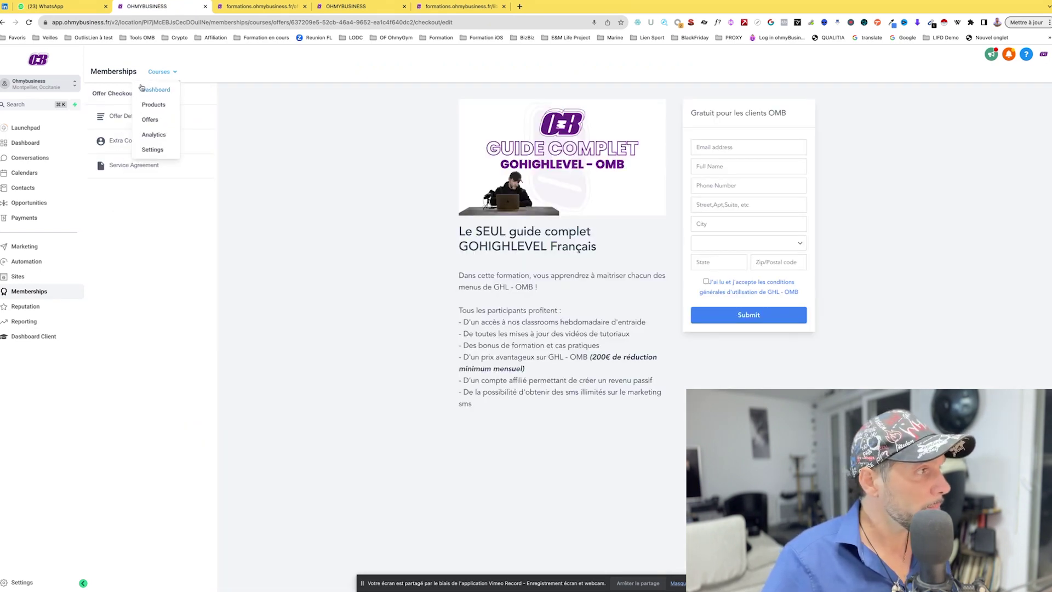
left_click(150, 119)
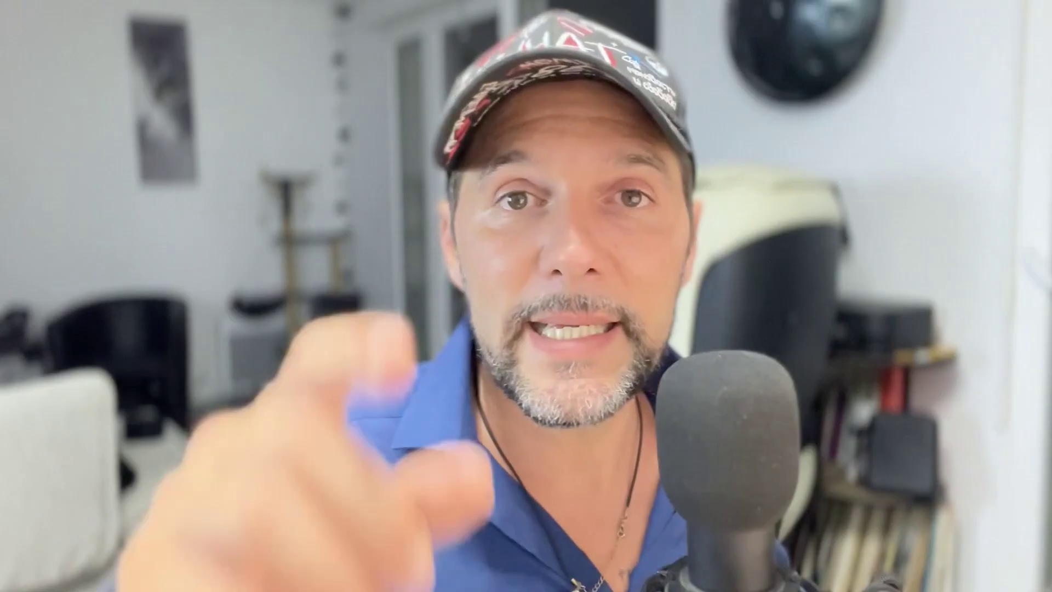
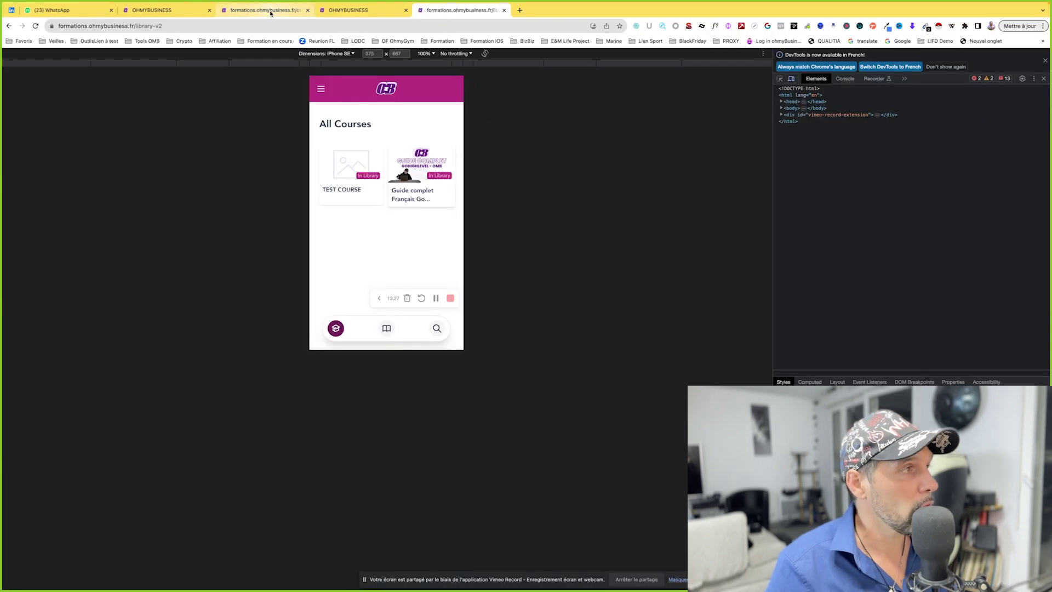
Step: Open the offer "Le SEUL guide complet GOHIGHLEVEL Français" from the offers list and go to its upsells
left_click(267, 10)
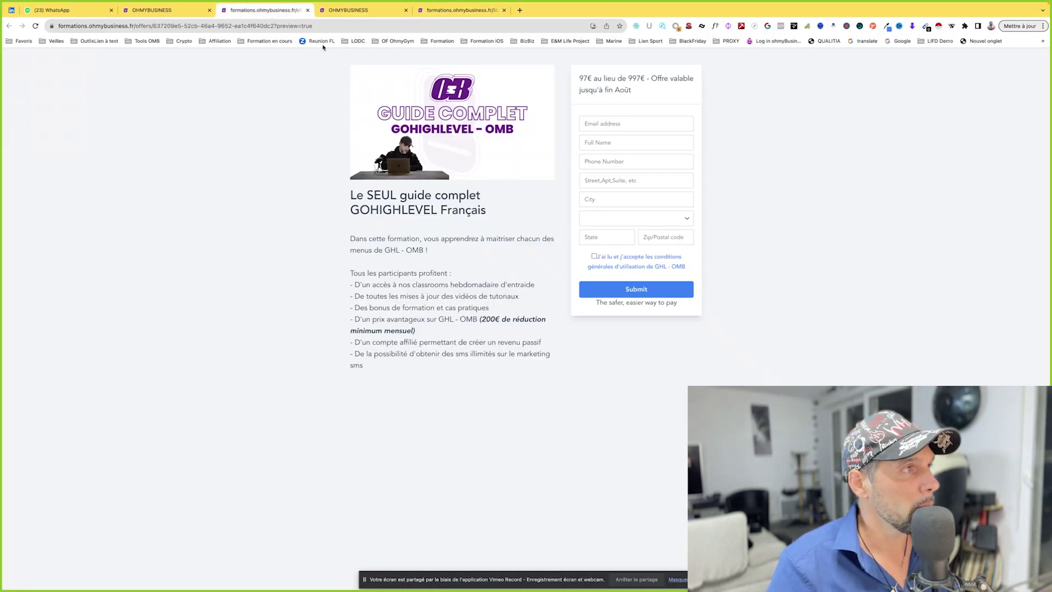
left_click(195, 14)
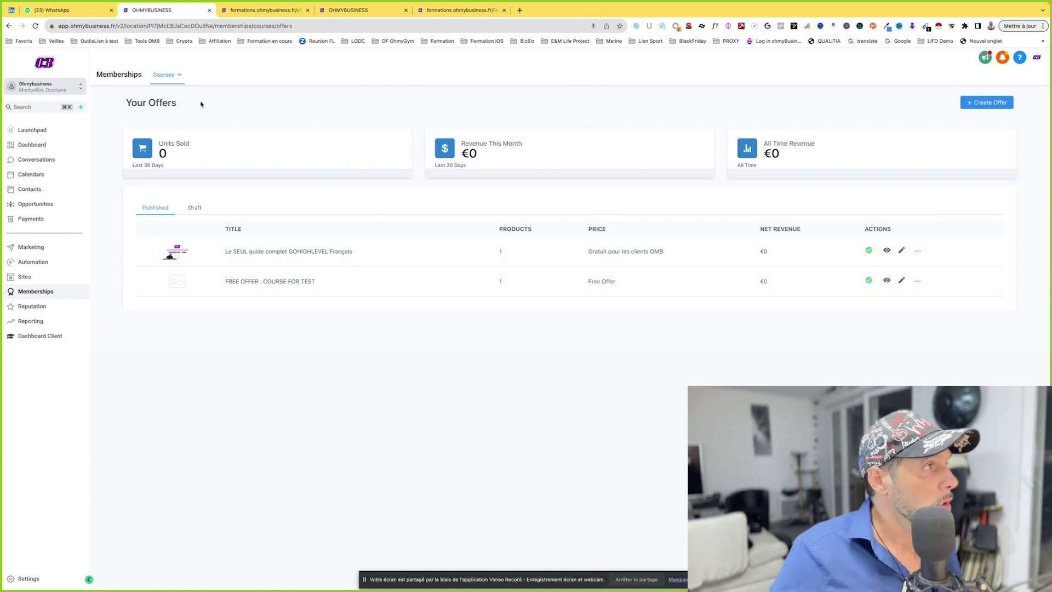
left_click(165, 74)
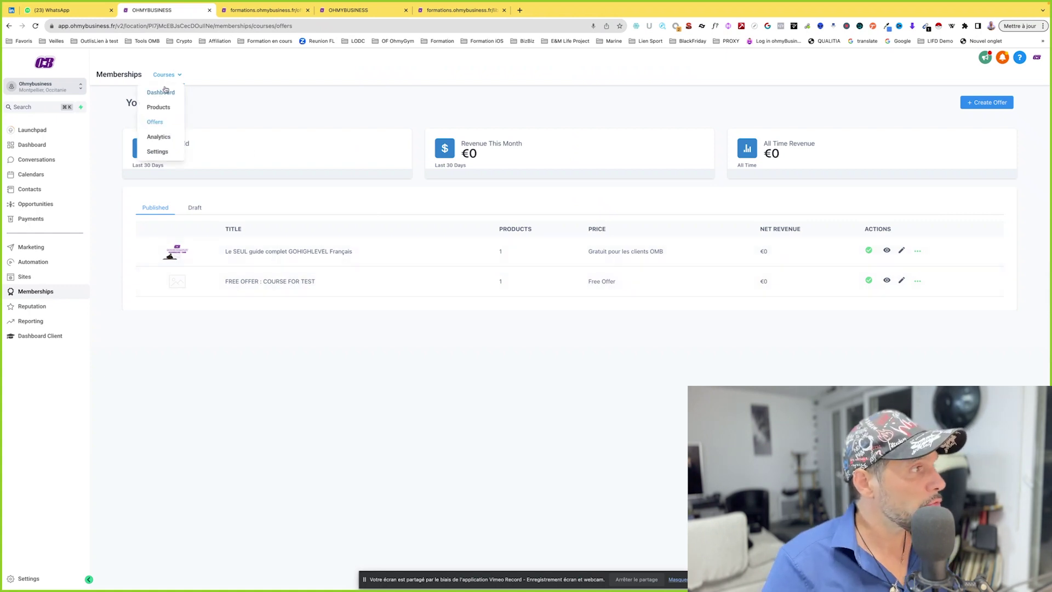
left_click(161, 121)
left_click(288, 252)
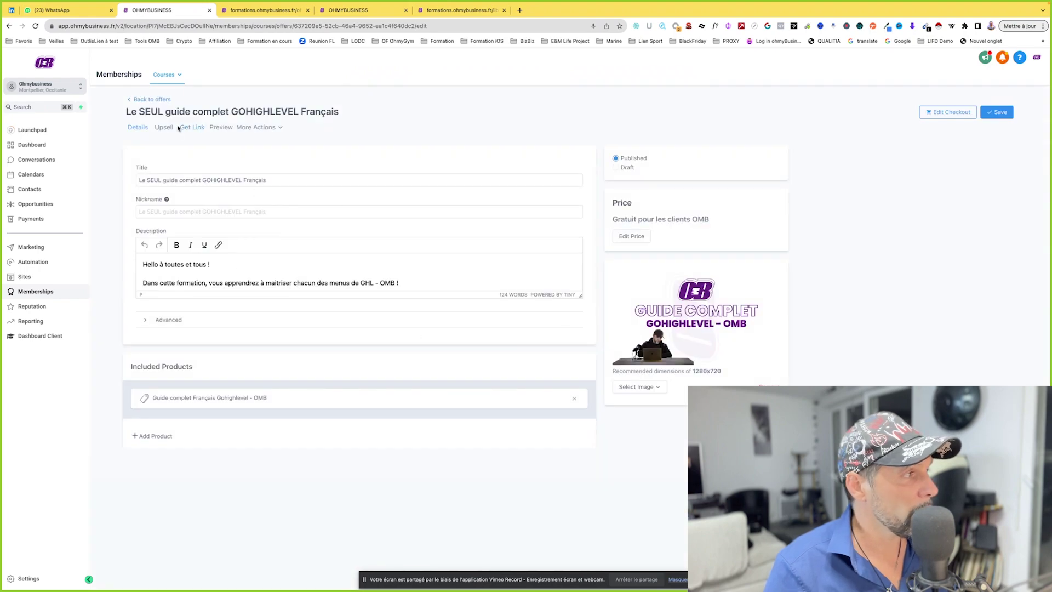
left_click(163, 128)
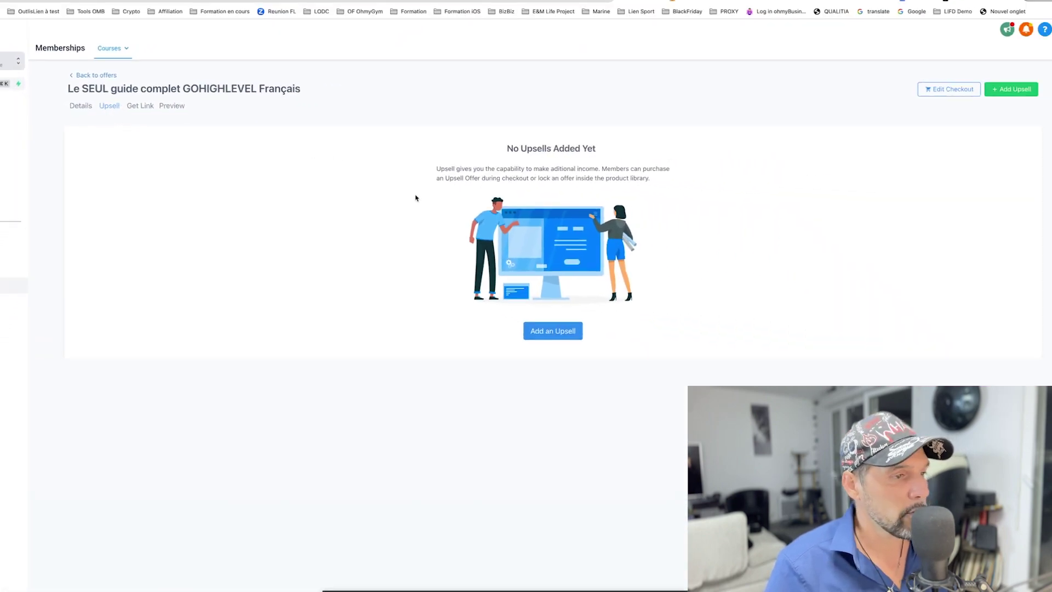
Step: Add a One Click Upsell to the offer, using "FREE OFFER : COURSE FOR TEST" as the upsell offer
left_click(545, 334)
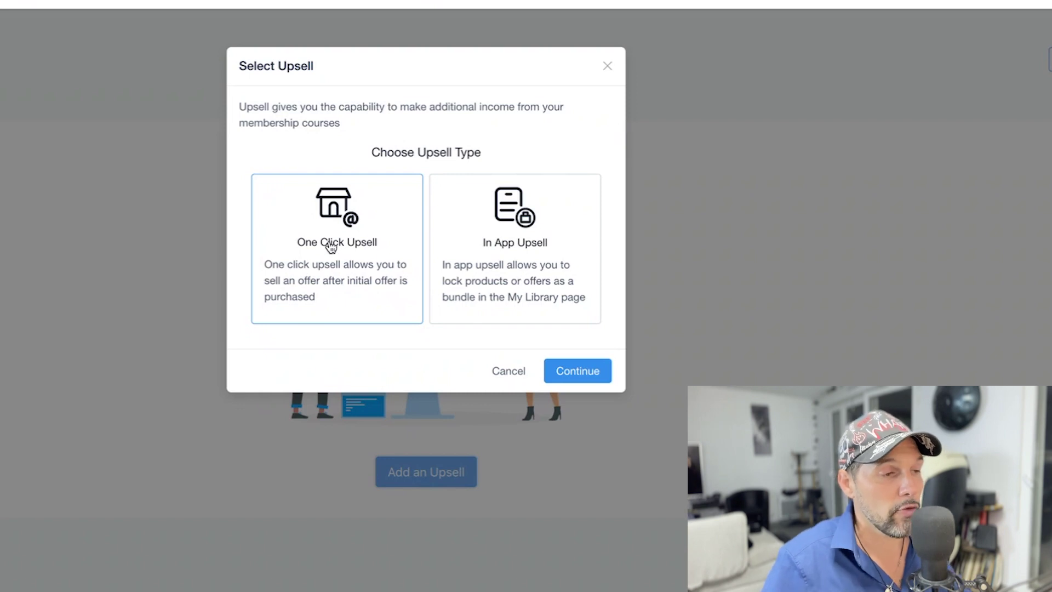
left_click(575, 369)
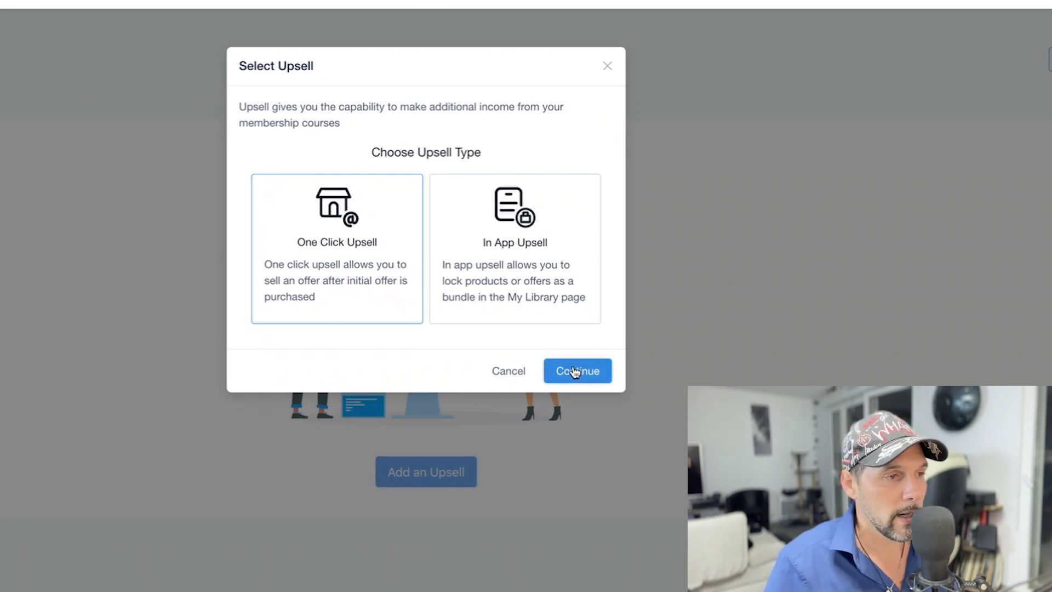
left_click(363, 147)
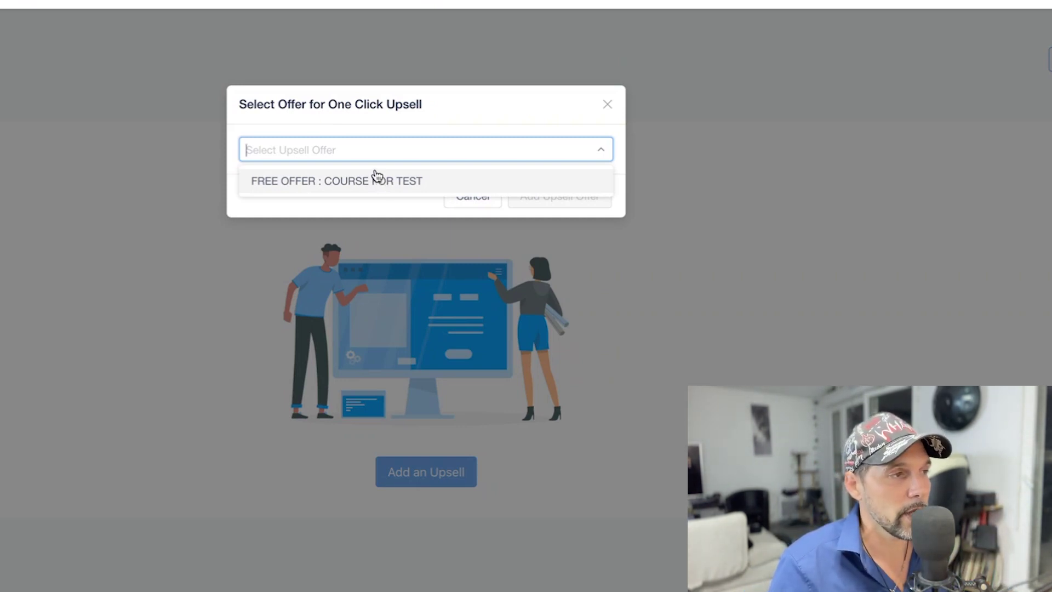
left_click(378, 181)
left_click(605, 190)
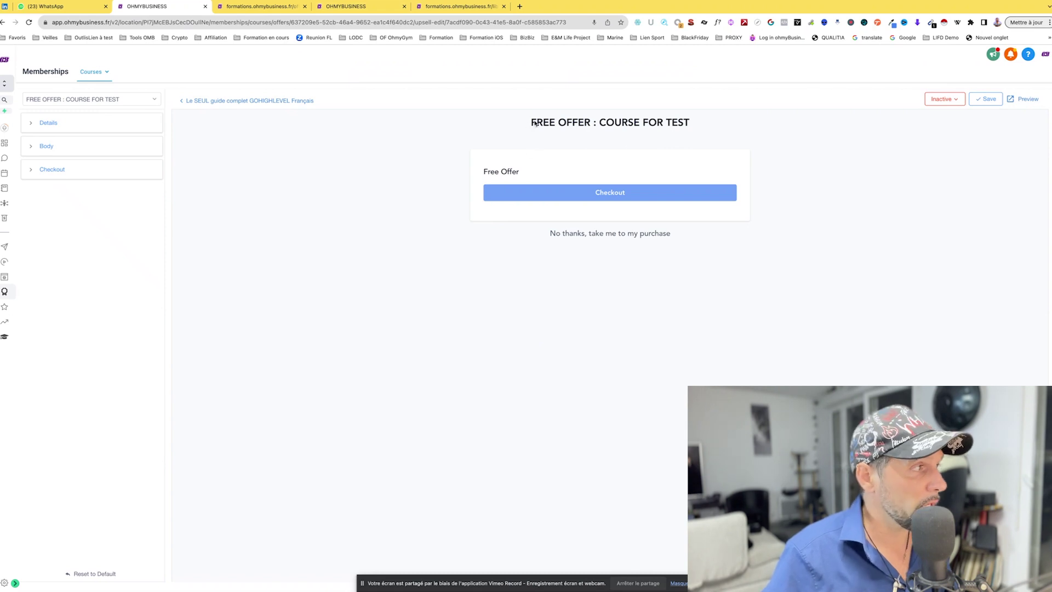
Step: Look through the title, subtitle, video and poster image settings of the one-click upsell page
left_click(53, 124)
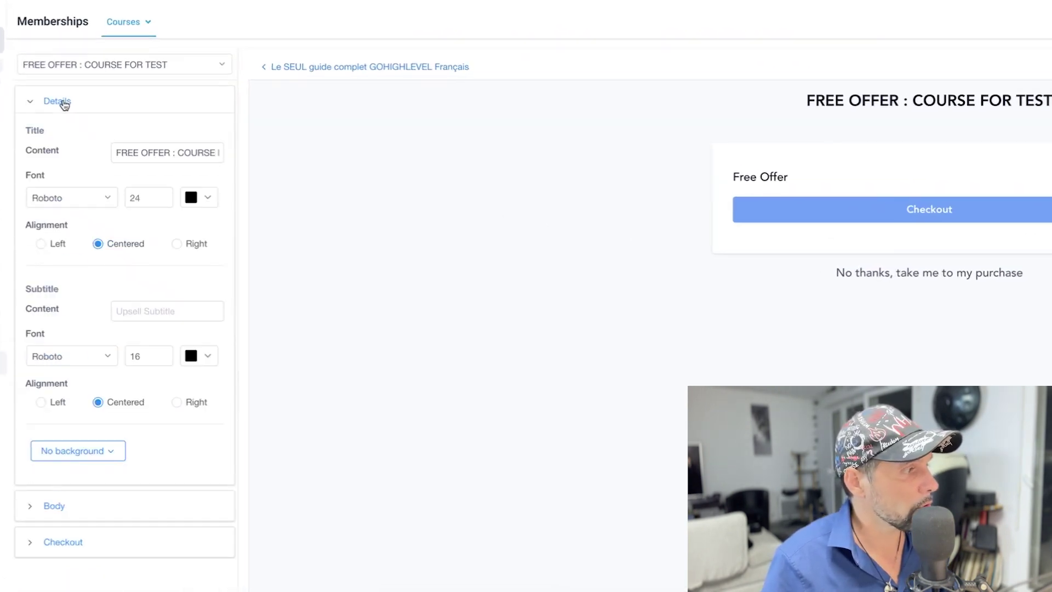
triple_click(155, 147)
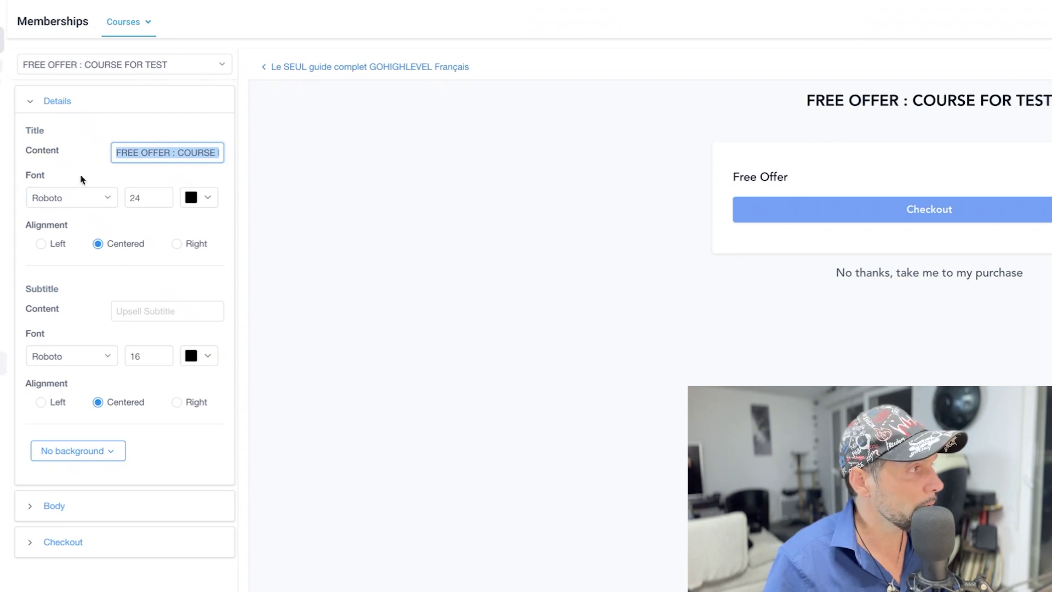
left_click(51, 102)
left_click(56, 137)
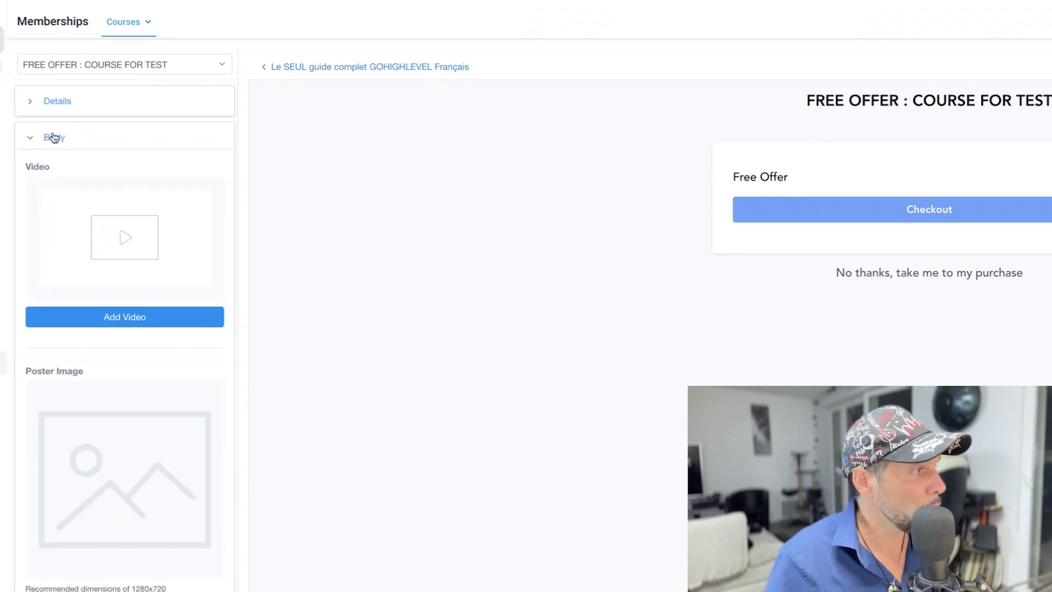
left_click_drag(743, 178, 789, 179)
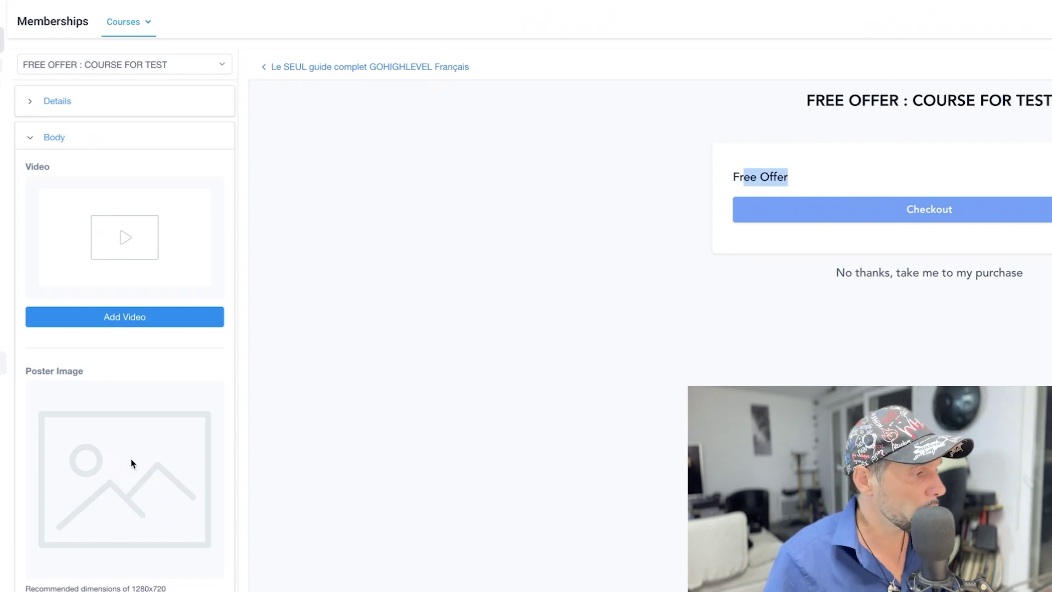
scroll(131, 462, "down", 3)
scroll(90, 561, "down", 3)
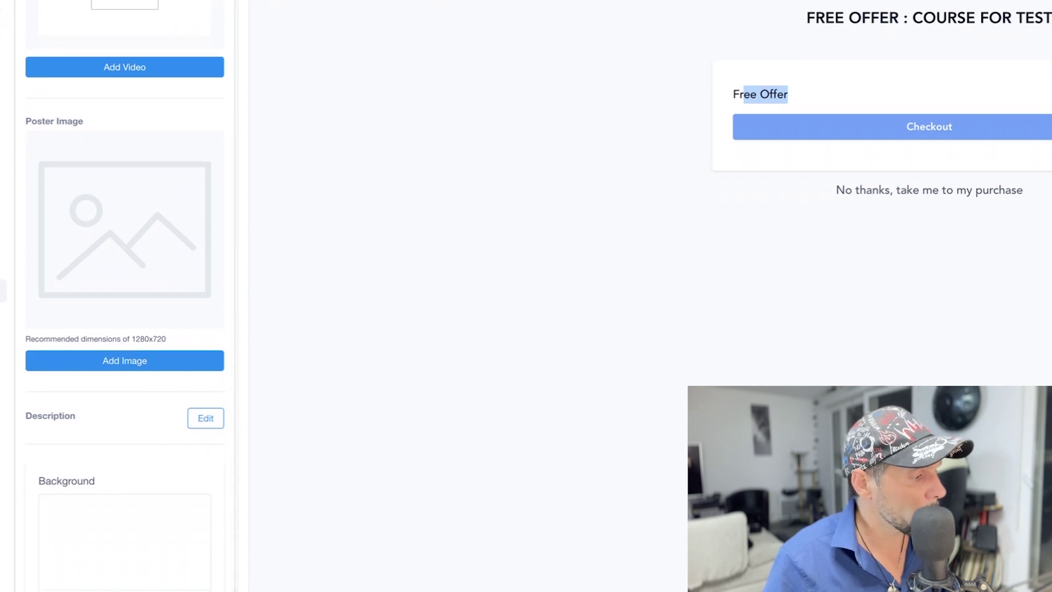
Step: Set the purchase button's text on the one-click upsell page to "J'accepte l'offre"
scroll(82, 570, "down", 8)
left_click(140, 218)
double_click(141, 215)
type("Val")
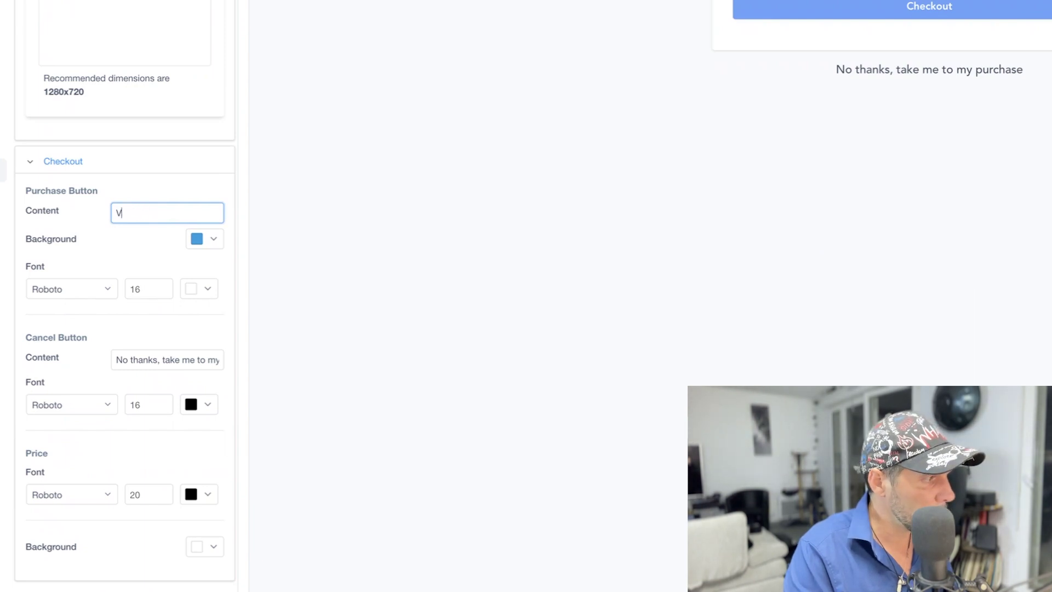
key("BackSpace")
key("BackSpace")
type("J'")
key("super+a")
type("az")
key("BackSpace")
key("BackSpace")
type("J")
key("BackSpace")
key("BackSpace")
key("BackSpace")
key("BackSpace")
key("BackSpace")
key("BackSpace")
key("BackSpace")
key("BackSpace")
type("J")
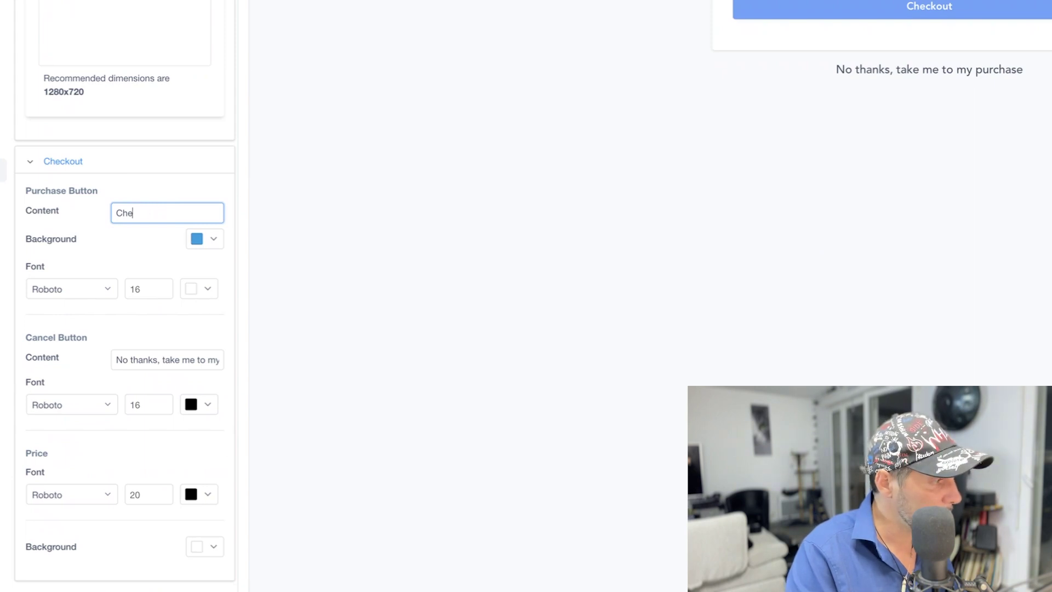
key("BackSpace")
type("'accepte l'offre")
left_click(203, 241)
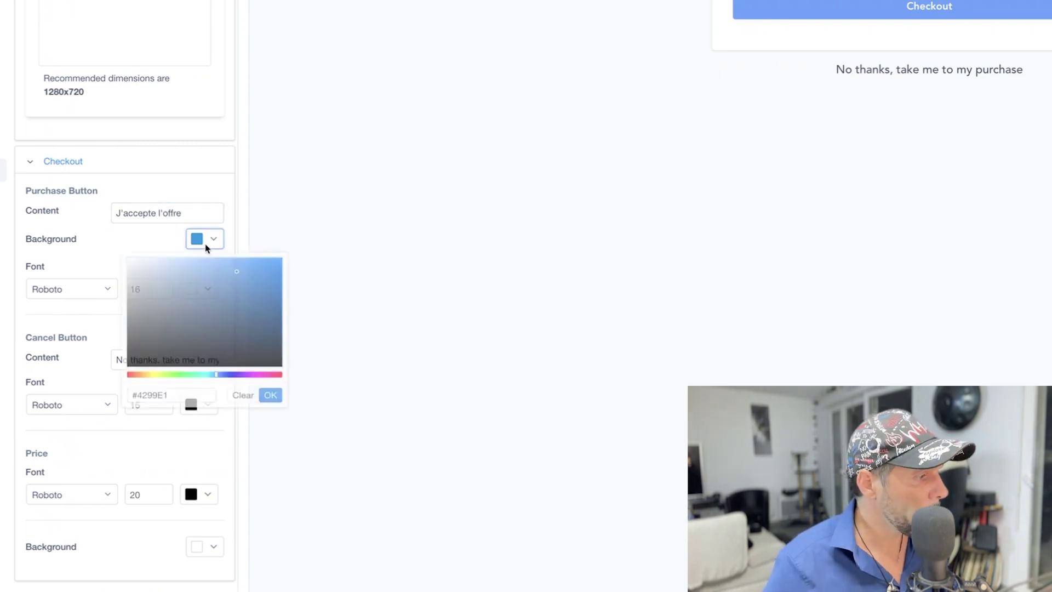
left_click(256, 382)
left_click(251, 329)
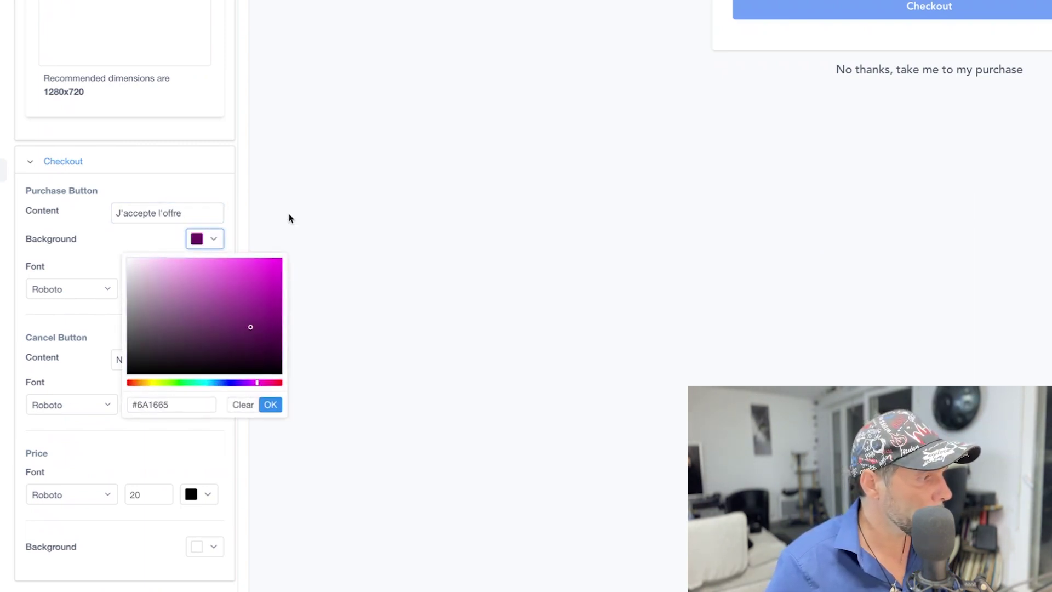
left_click(200, 193)
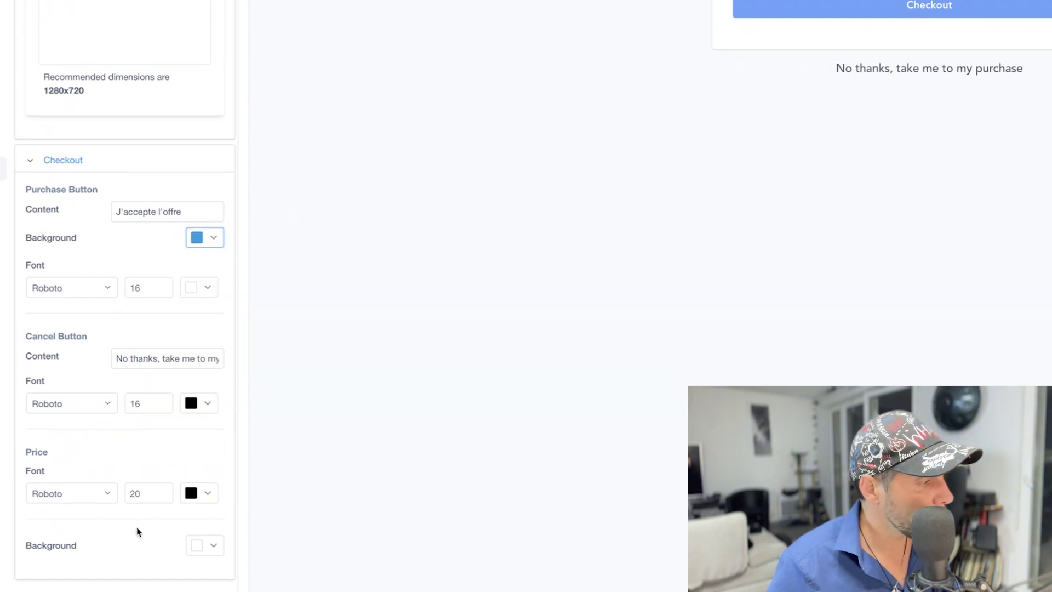
Step: Save the one-click upsell page and check the cancel button's text setting
scroll(149, 123, "up", 10)
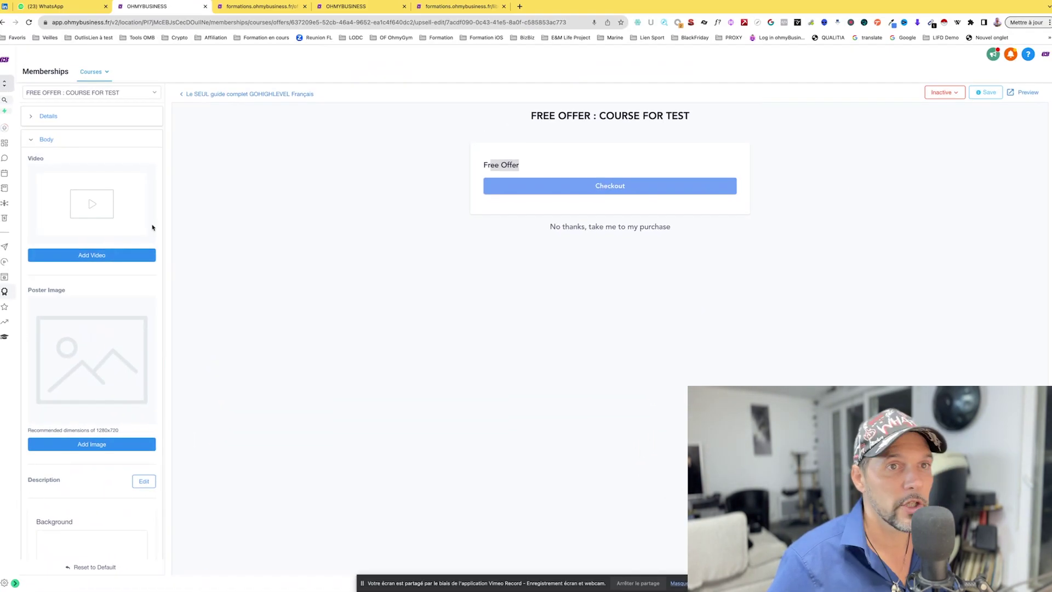
left_click(987, 92)
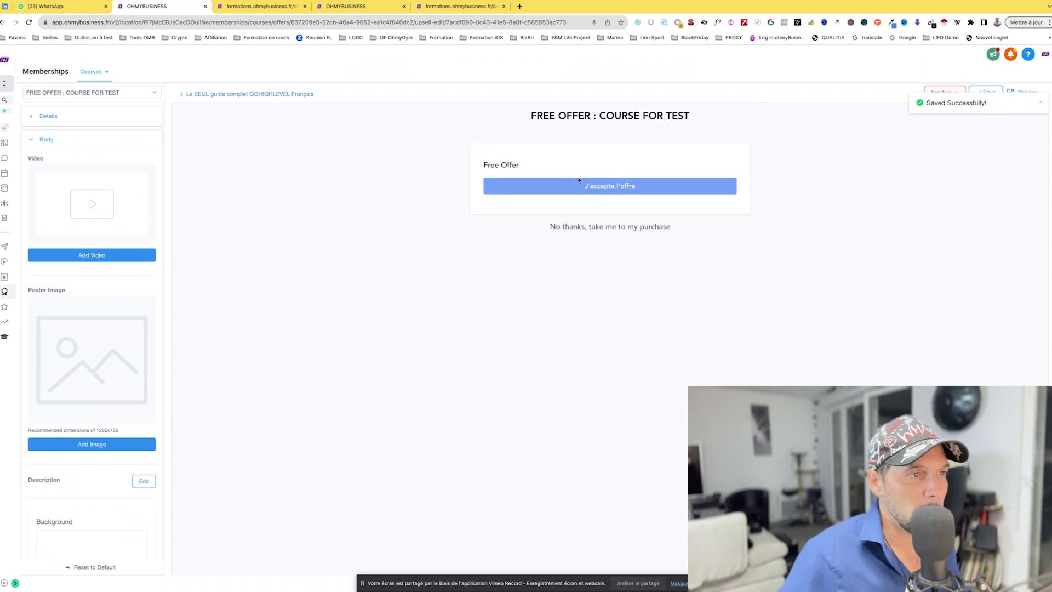
scroll(117, 334, "down", 7)
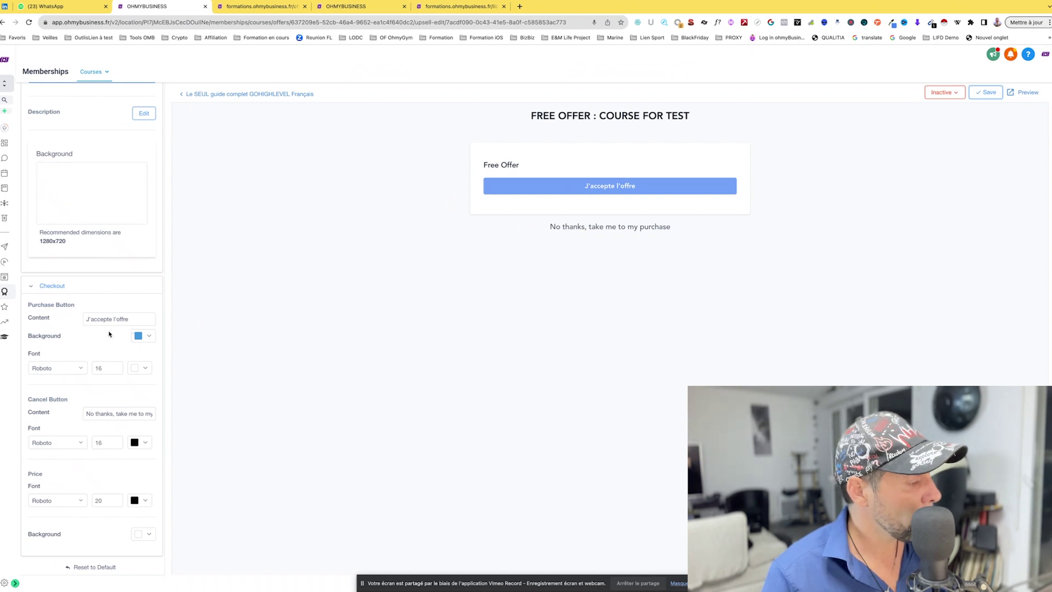
triple_click(112, 410)
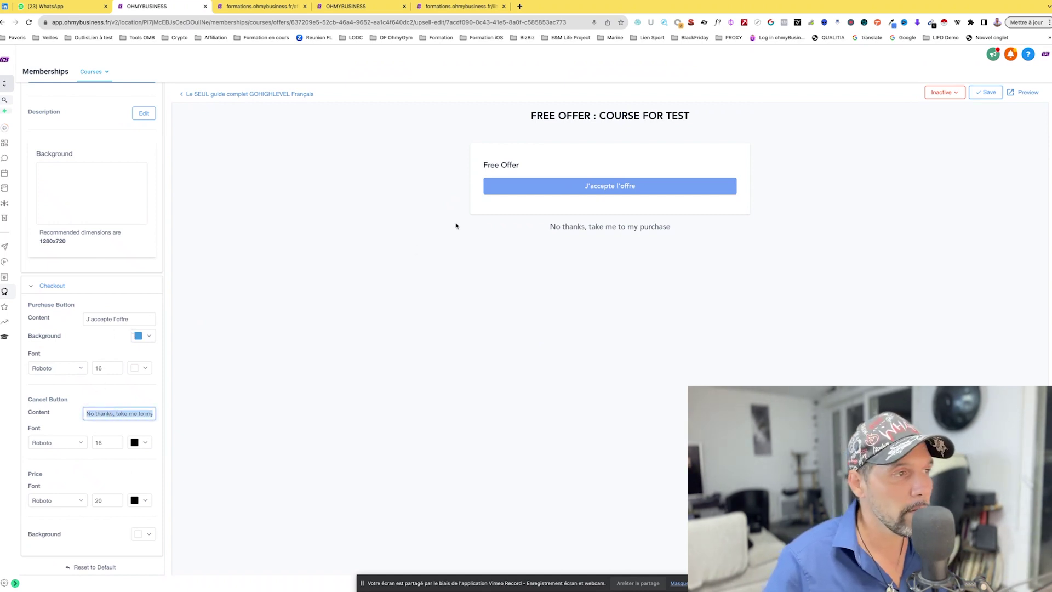
scroll(70, 304, "up", 10)
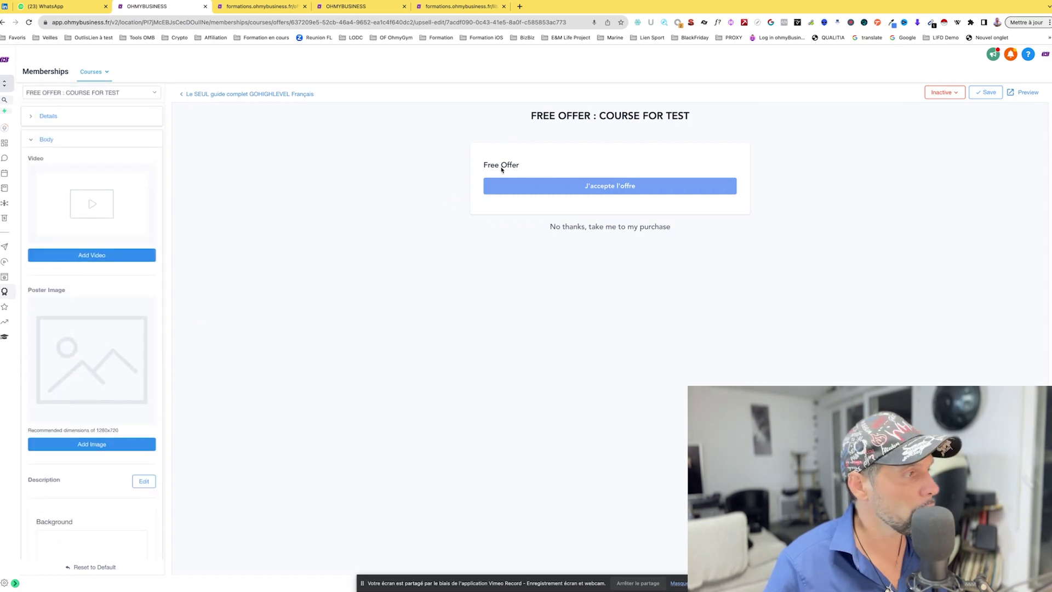
Step: Upload the OHMYBUSINESS logo from the Téléchargements folder as the upsell's poster image, and save the page
left_click(114, 446)
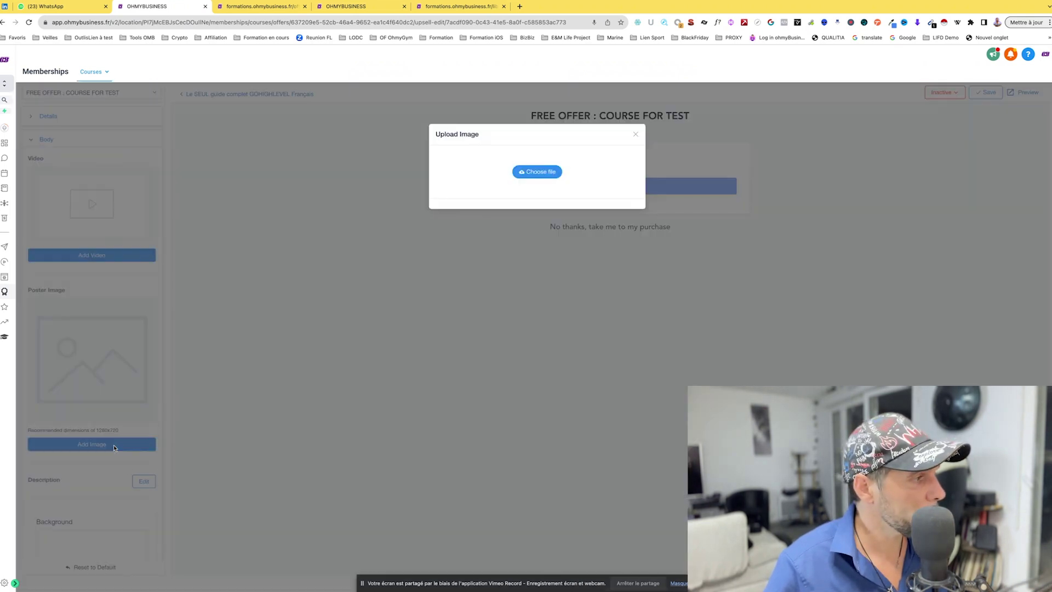
left_click(550, 172)
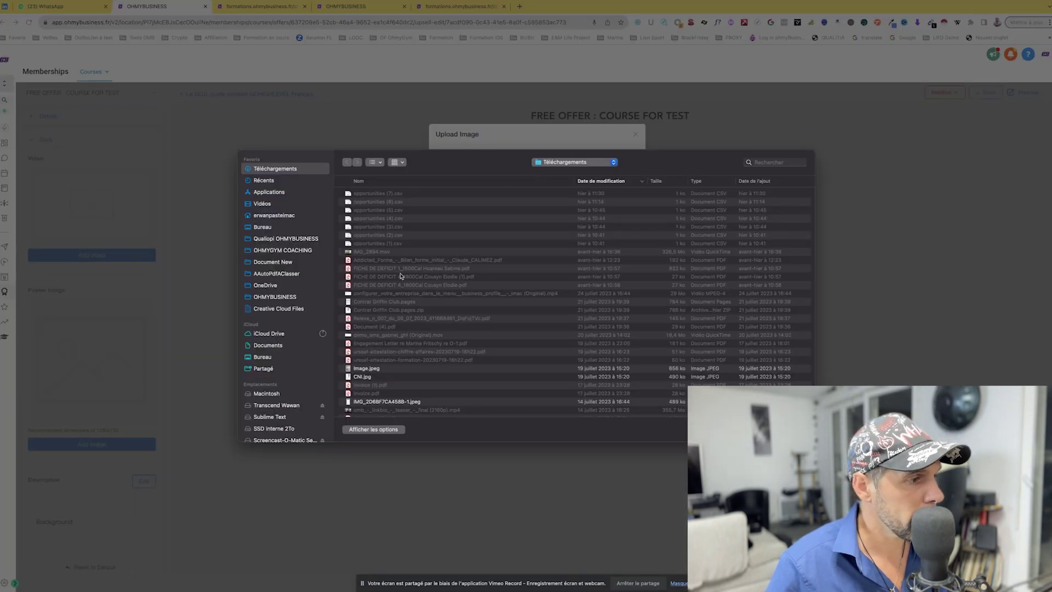
scroll(372, 372, "down", 5)
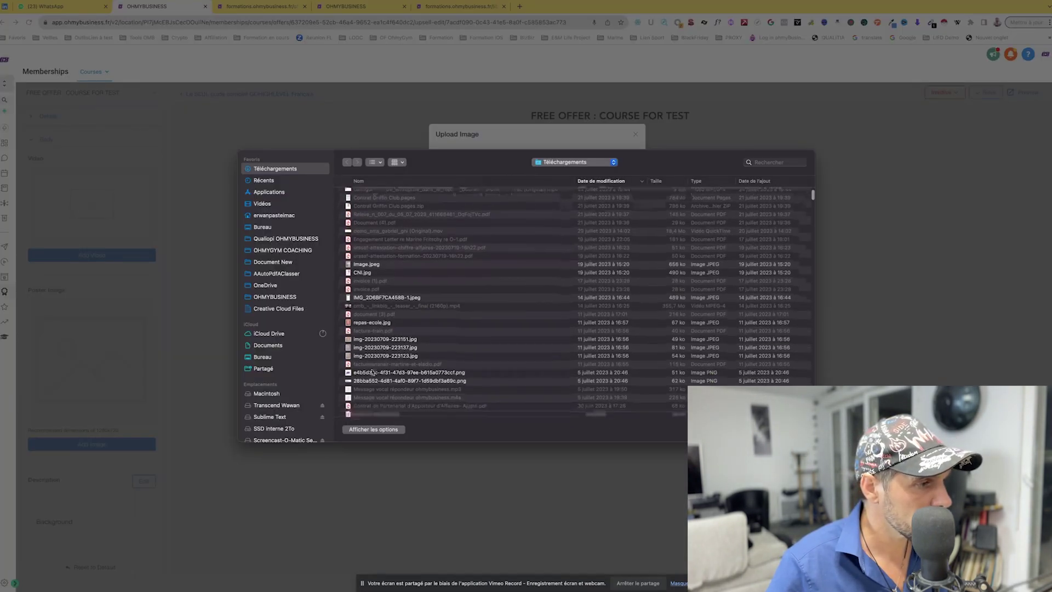
left_click(371, 364)
key("space")
key("space")
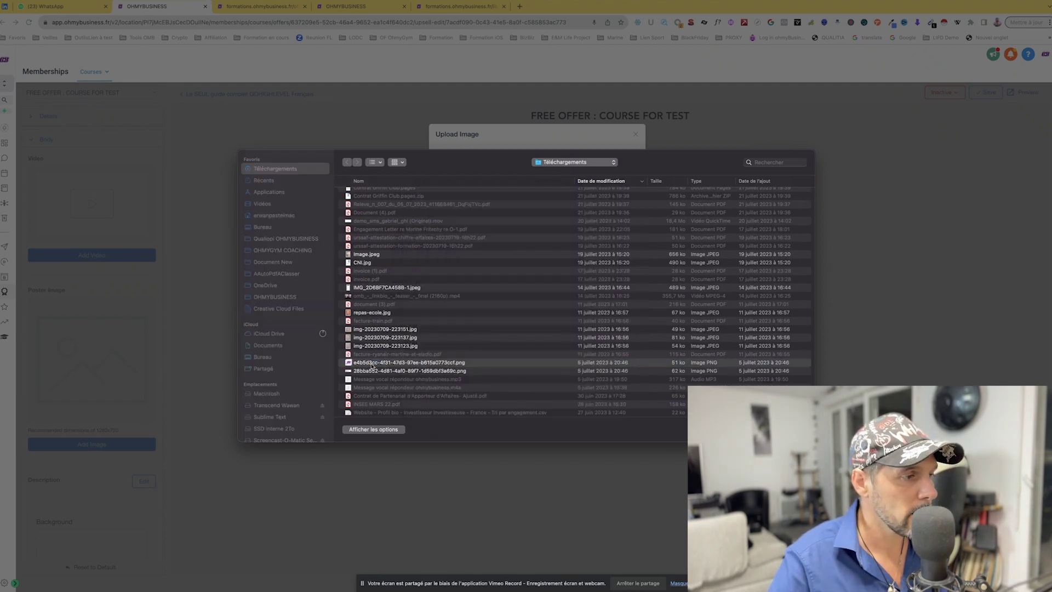
double_click(371, 365)
left_click(501, 337)
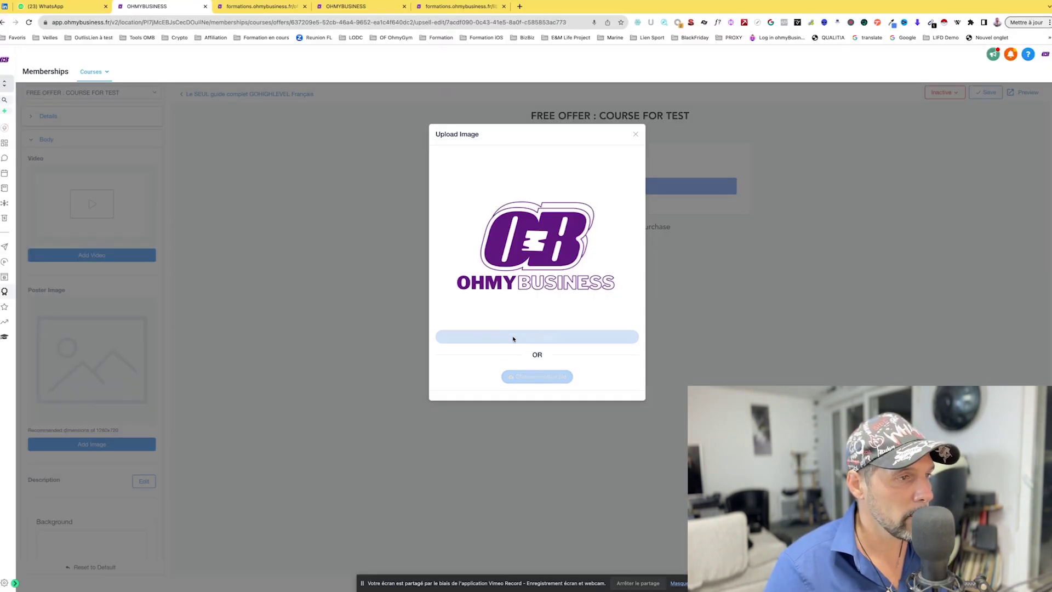
scroll(137, 340, "down", 7)
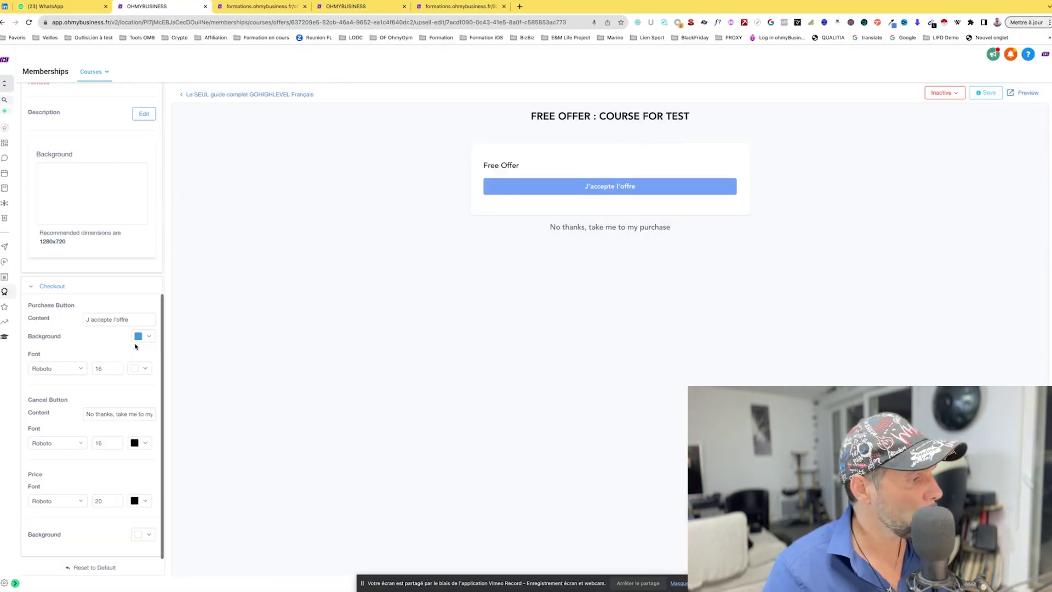
left_click(986, 93)
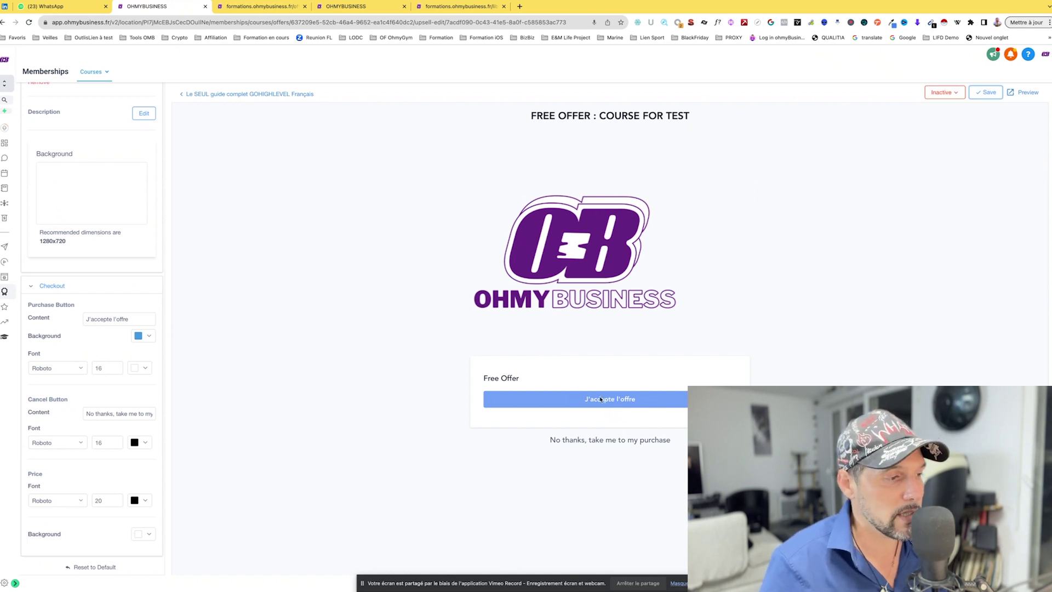
Step: Return to the offer's upsells and delete the one-click upsell "FREE OFFER : COURSE FOR TEST"
left_click_drag(521, 380, 474, 380)
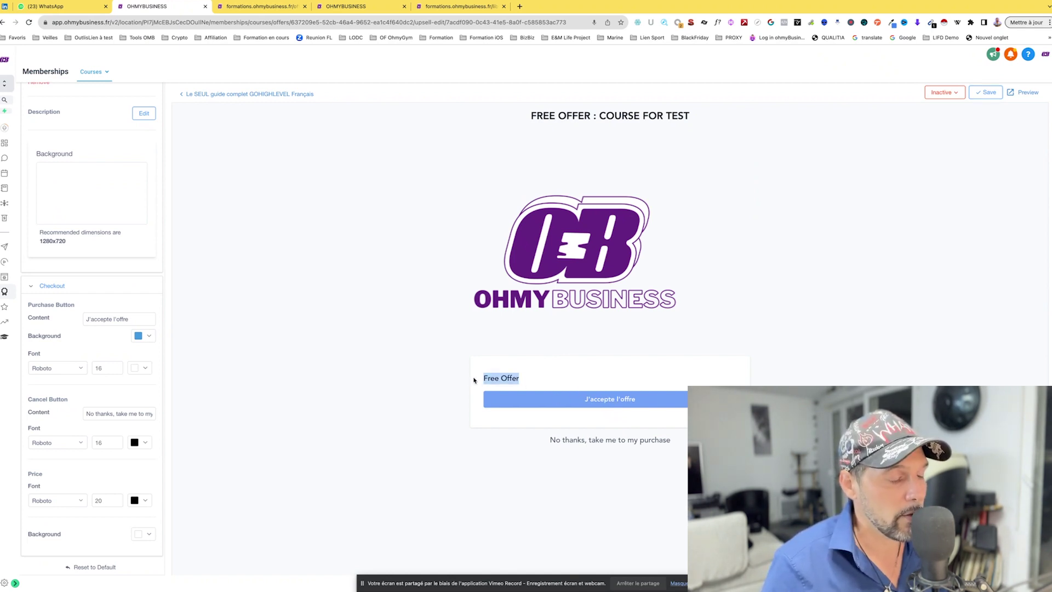
left_click(514, 379)
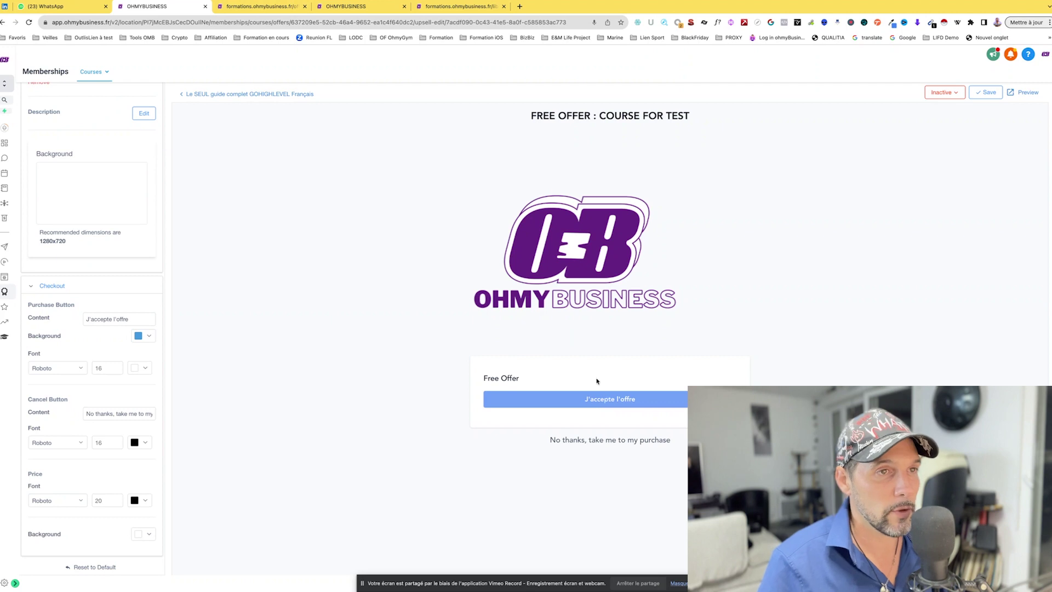
left_click(192, 95)
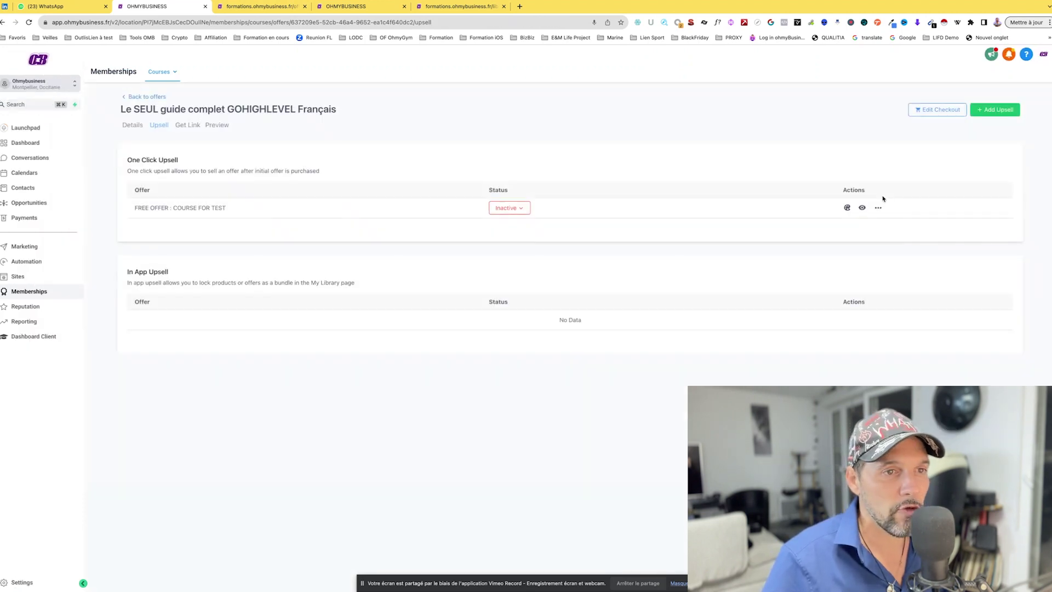
left_click(878, 208)
left_click(837, 213)
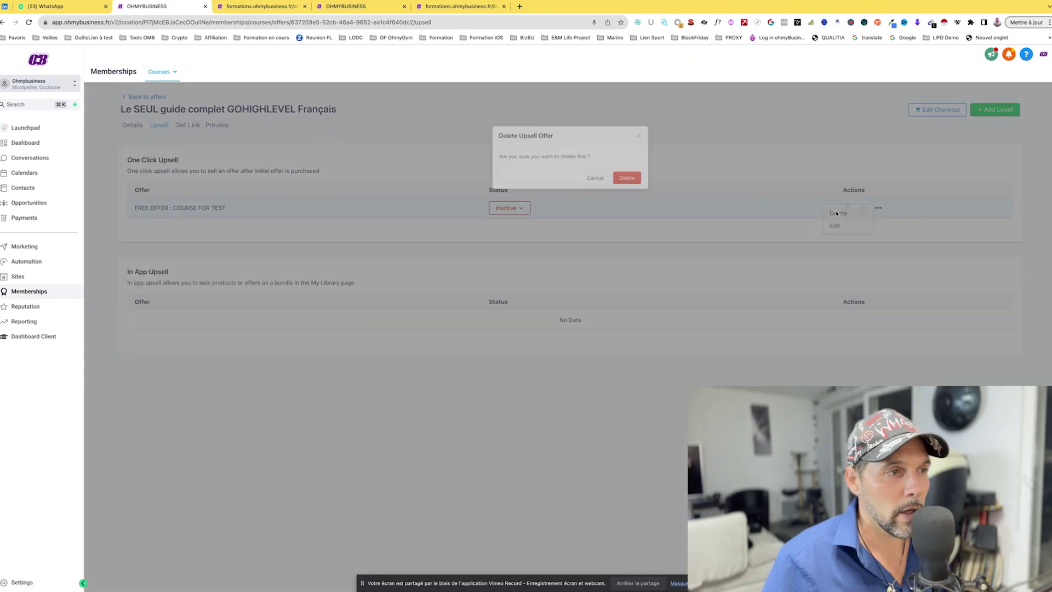
left_click(626, 177)
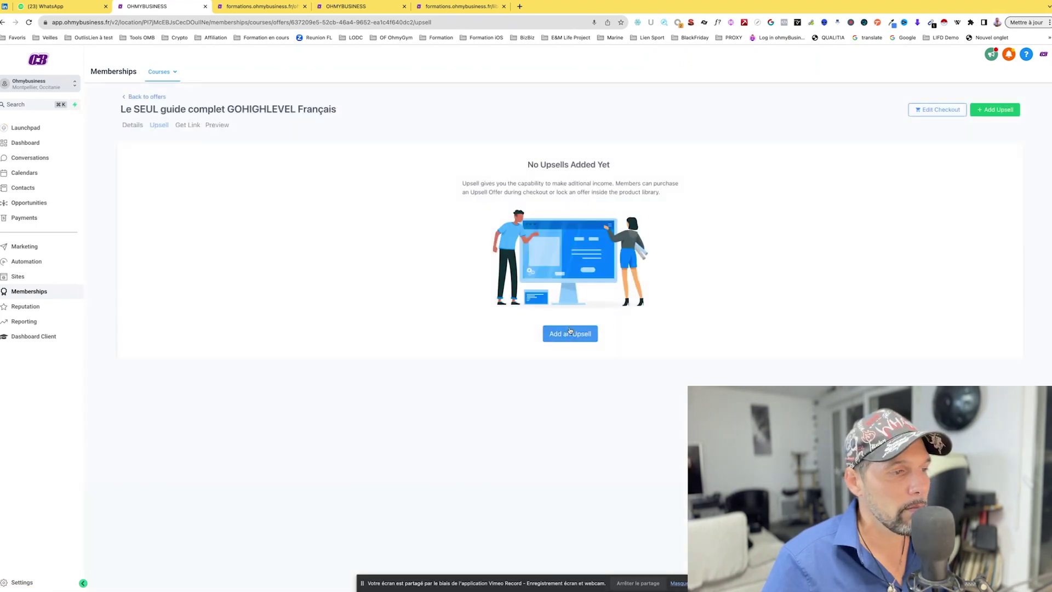
Step: Add an In App Upsell to the offer, using "FREE OFFER : COURSE FOR TEST" as the upsell offer
left_click(569, 332)
left_click(615, 207)
left_click(650, 277)
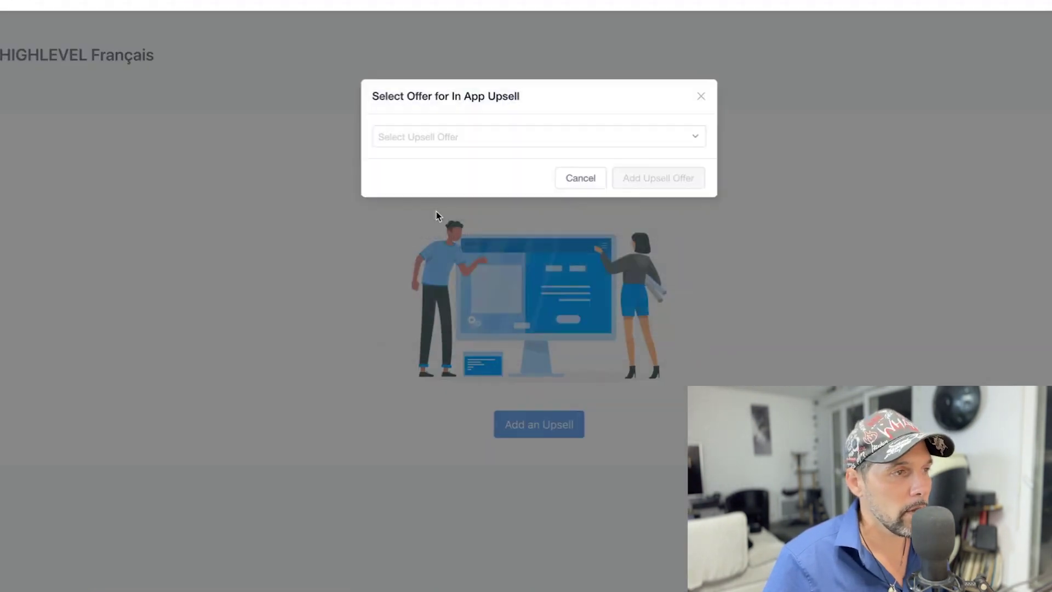
left_click(469, 136)
left_click(471, 162)
left_click(672, 186)
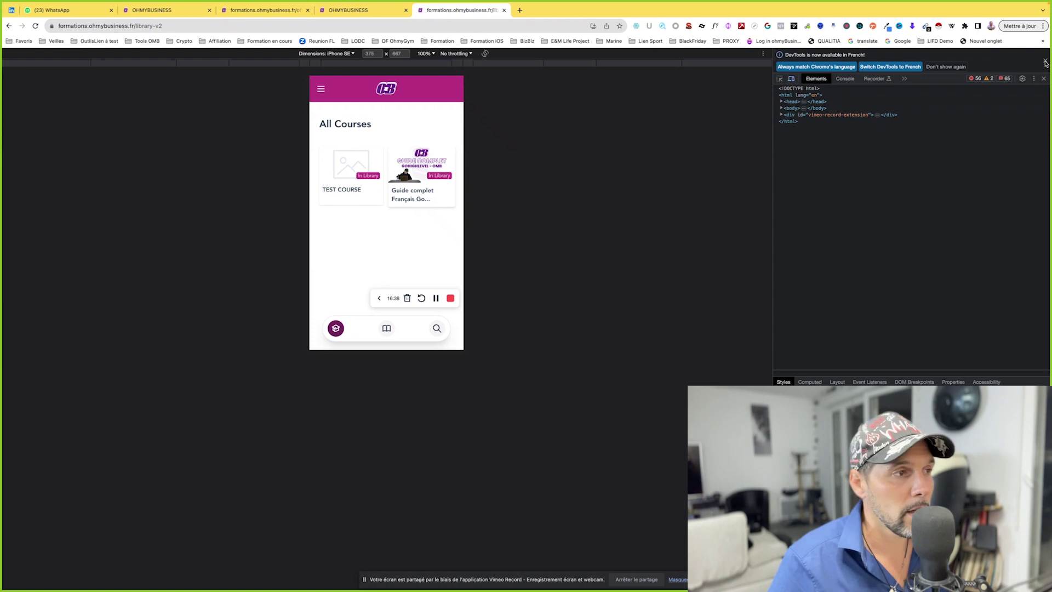
Step: Close the developer tools on the course library page, view the library at full width, and return to the in-app upsell editor
left_click(1045, 62)
left_click(1043, 55)
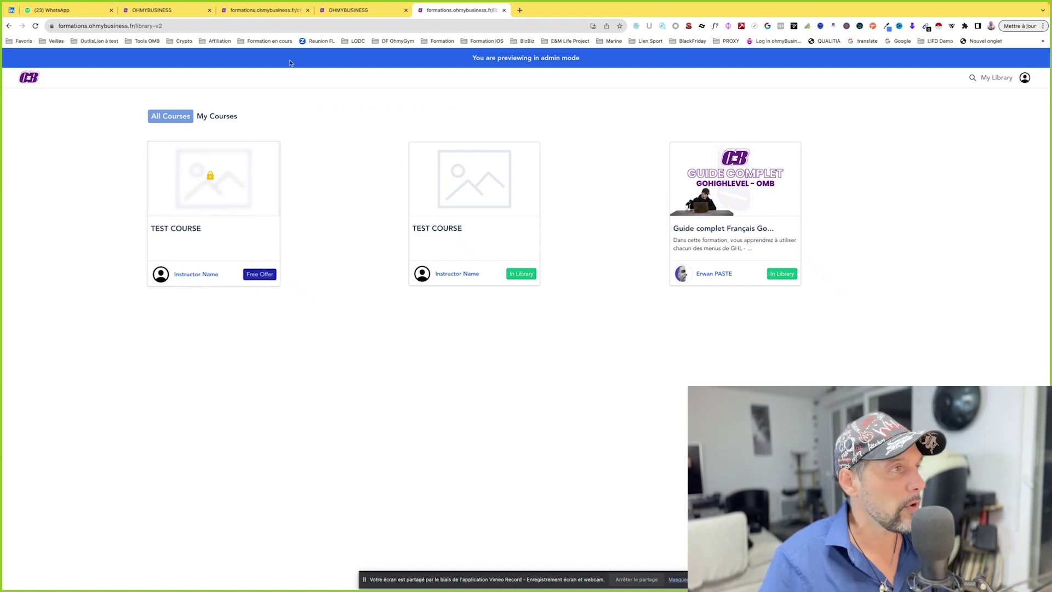
left_click(182, 16)
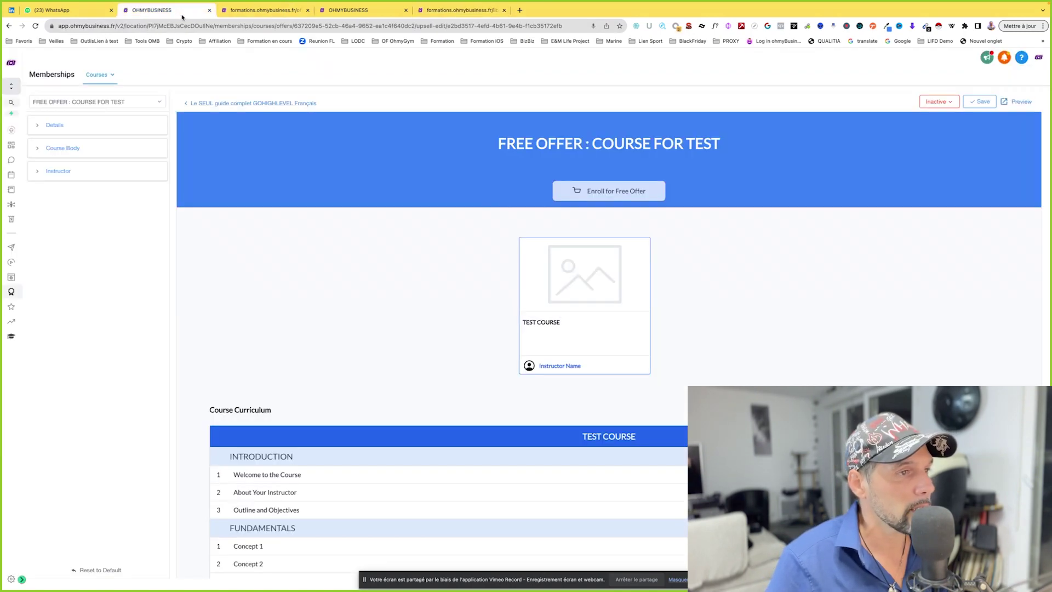
Step: Review the in-app upsell page's header, enroll button and course layout, and open its Details settings
scroll(462, 391, "down", 3)
scroll(462, 391, "up", 3)
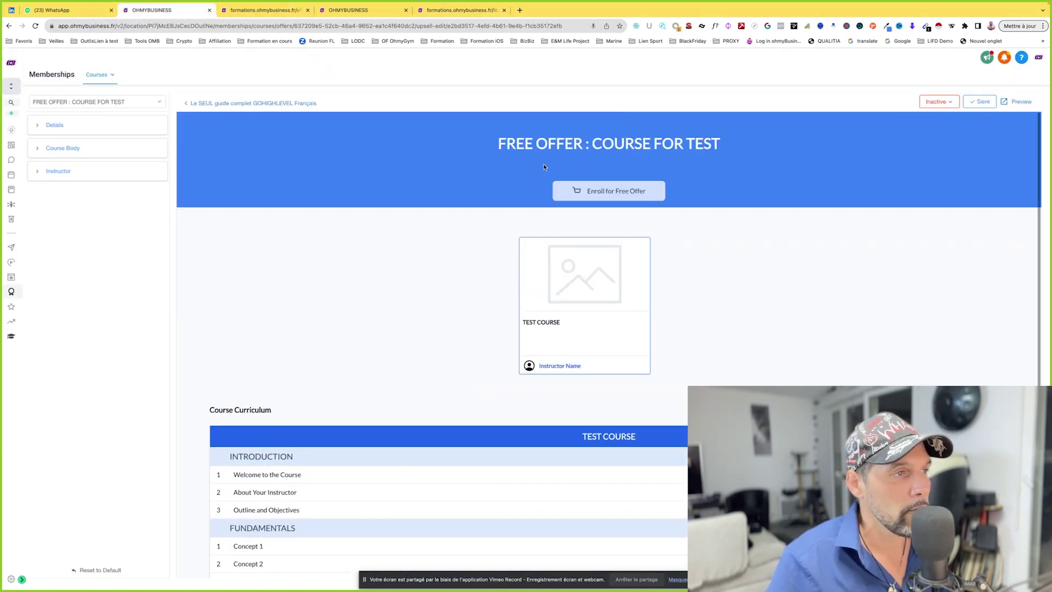
left_click_drag(535, 144, 596, 165)
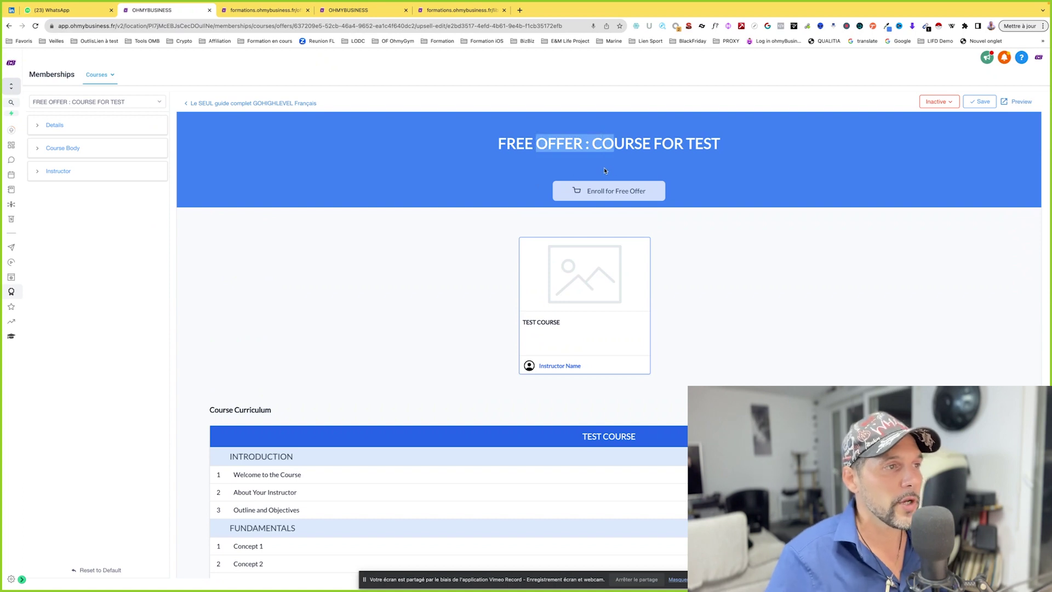
left_click_drag(525, 143, 601, 192)
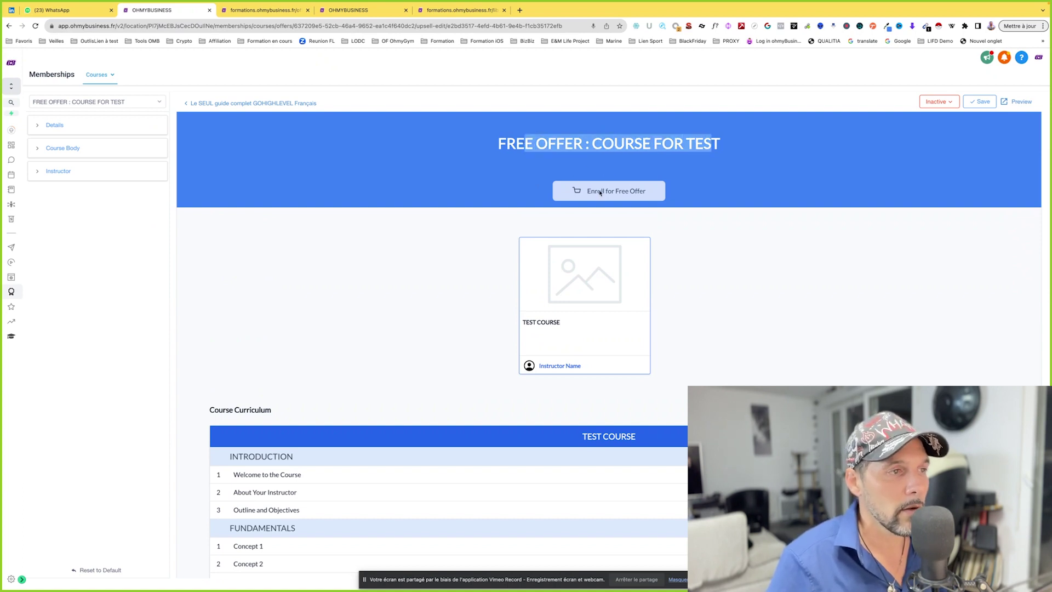
left_click(47, 125)
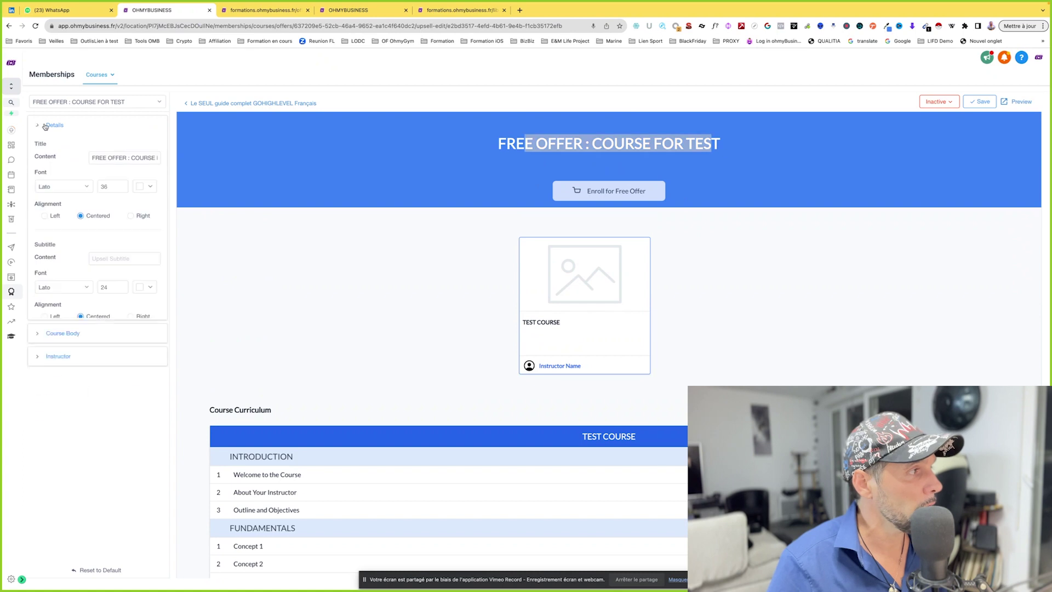
Step: Set the in-app upsell page's subtitle to "qssdfsdfsdfsdf sdfsdfsdfsdf" and check it in the header preview
left_click(96, 258)
type("qssdfs")
type("dfsdfsdf sdfsdfsdfsdf")
left_click(977, 102)
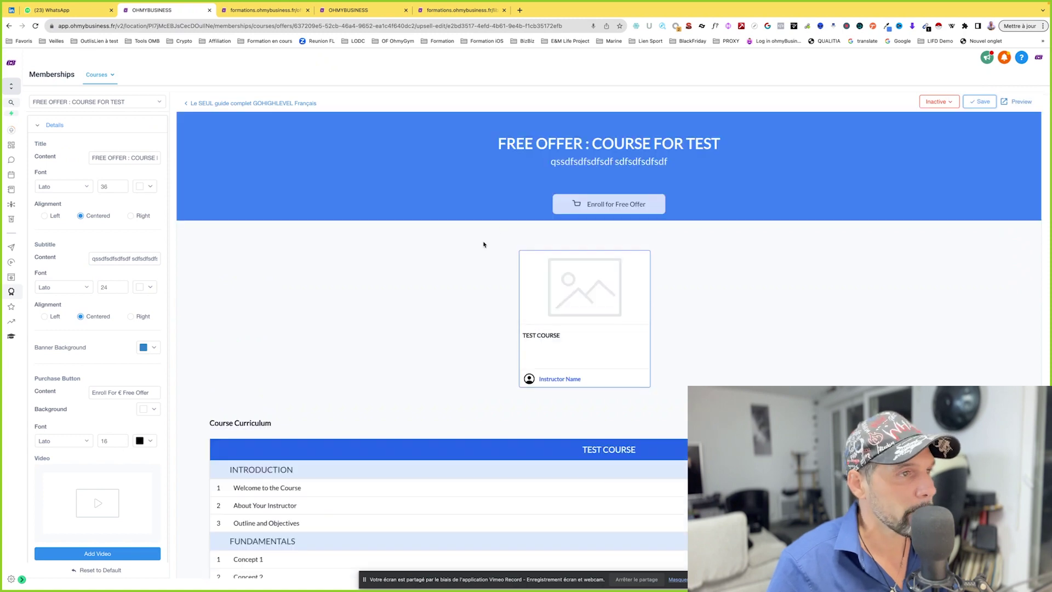
left_click_drag(561, 147, 617, 168)
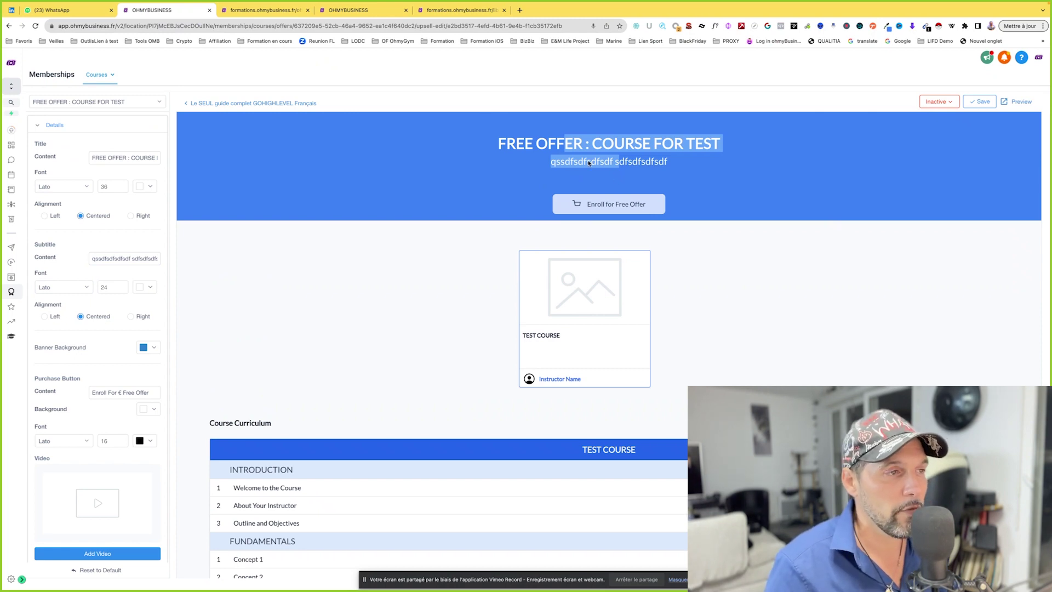
left_click(617, 164)
left_click_drag(626, 165, 669, 165)
scroll(471, 281, "down", 5)
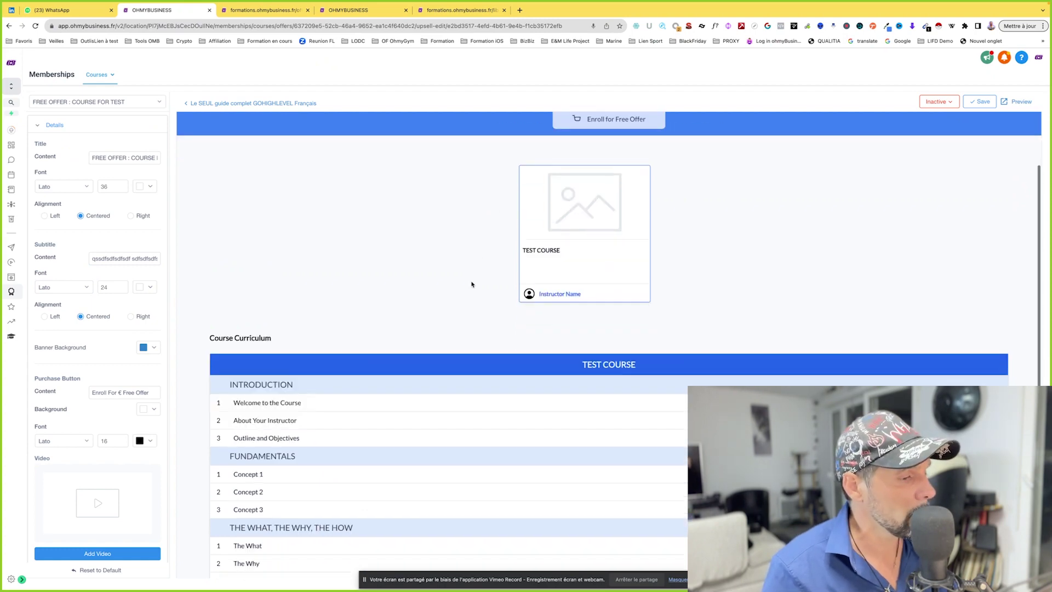
scroll(471, 283, "up", 5)
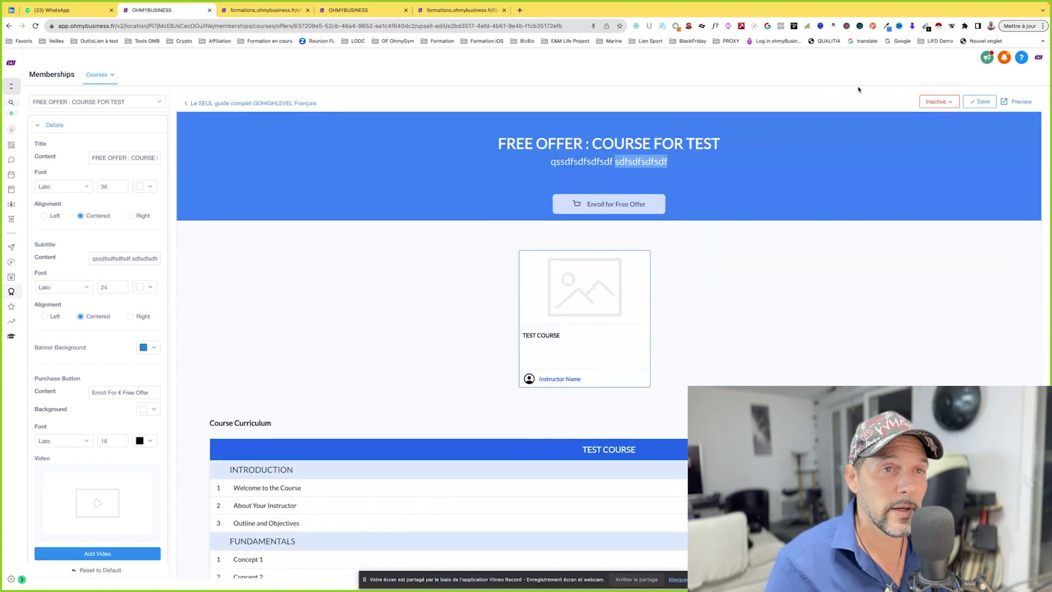
Step: Save the in-app upsell page and set its status to Active
left_click(966, 104)
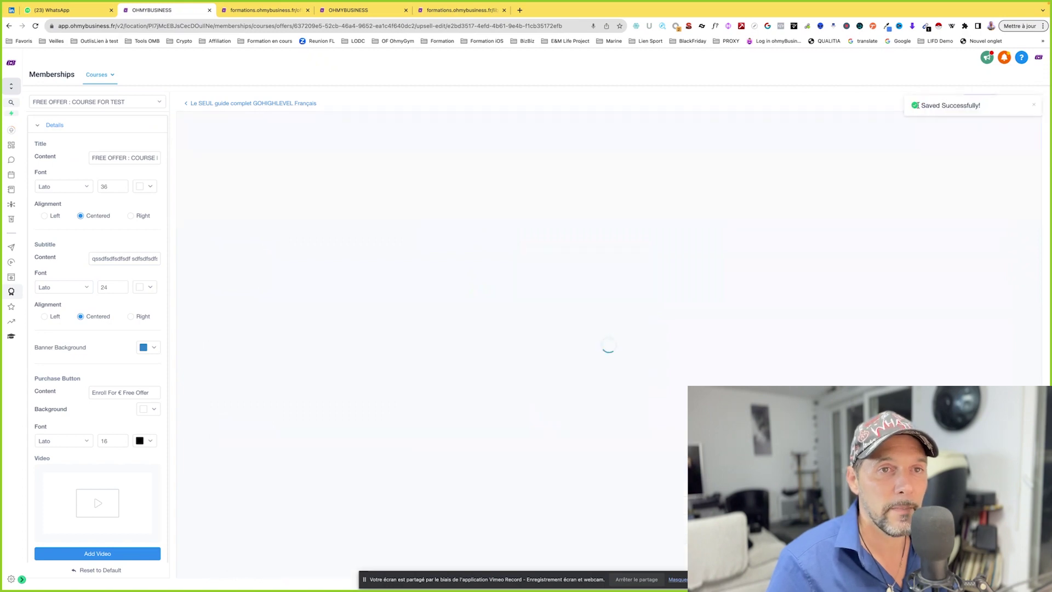
left_click(1032, 104)
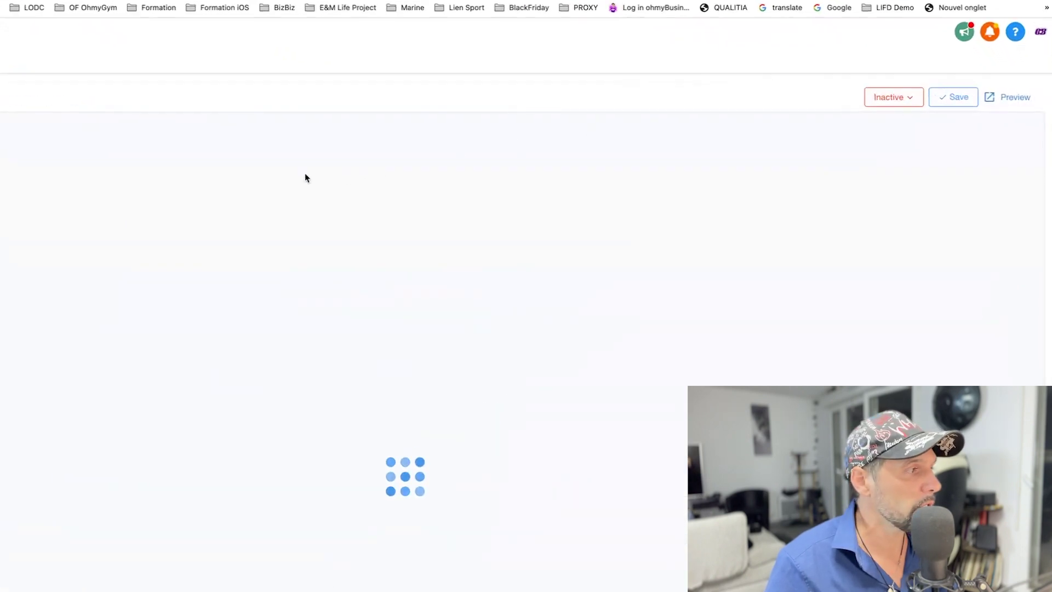
left_click(850, 96)
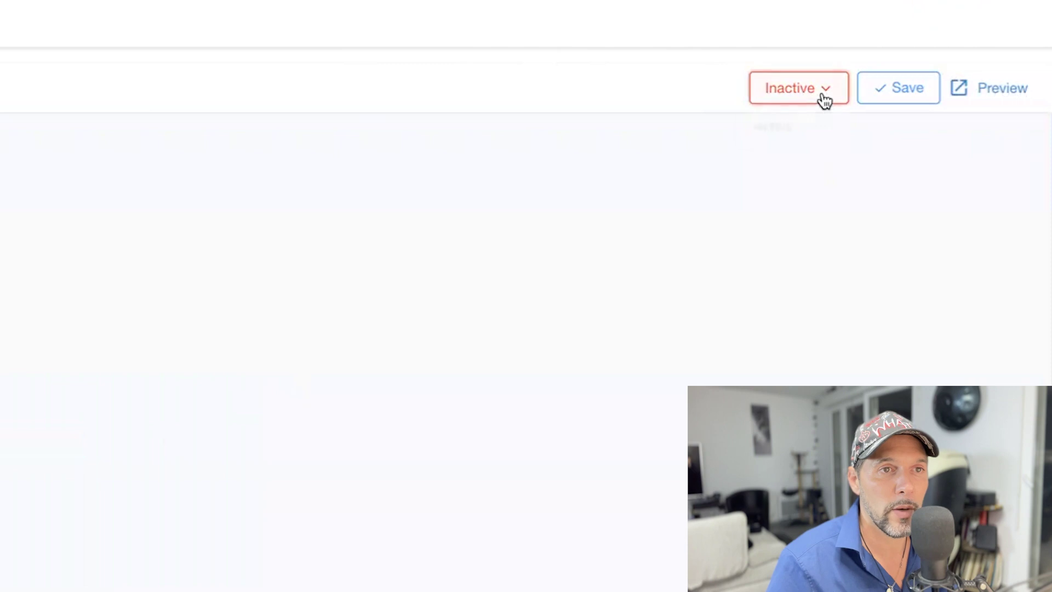
left_click(780, 132)
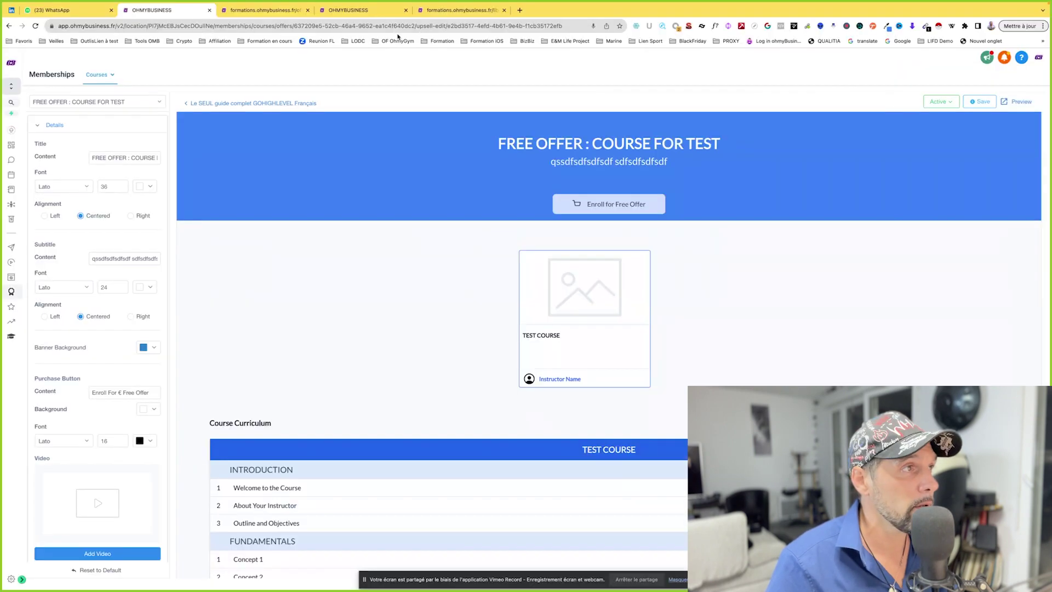
Step: Switch to the course library page and reload it to check for the upsell course
left_click(458, 10)
left_click(422, 25)
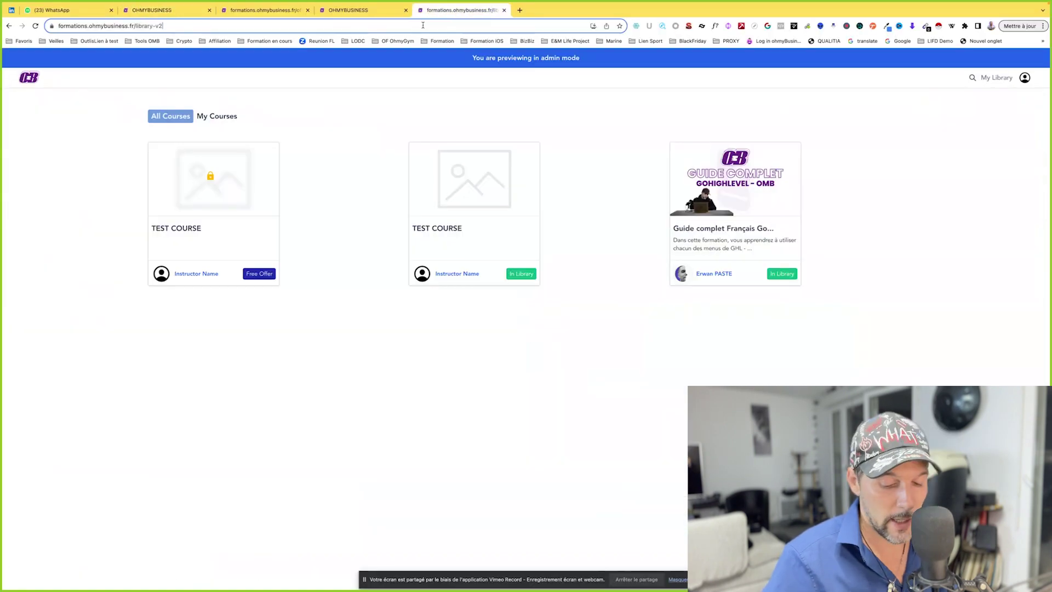
key("Return")
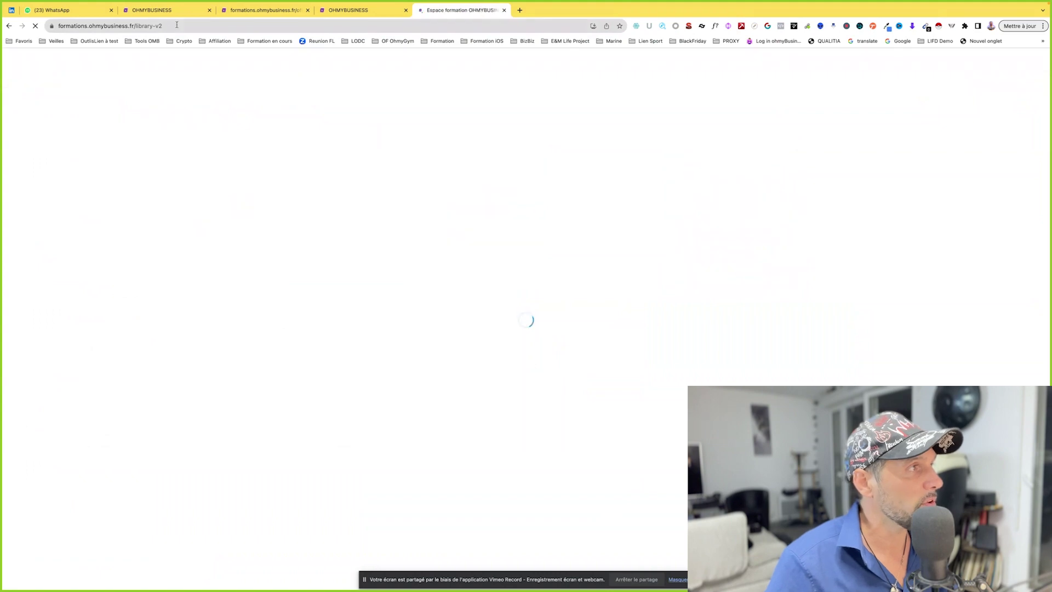
Step: Go back from the upsell editor to the offer "Le SEUL guide complet GOHIGHLEVEL Français" and save it from its details page
left_click(181, 11)
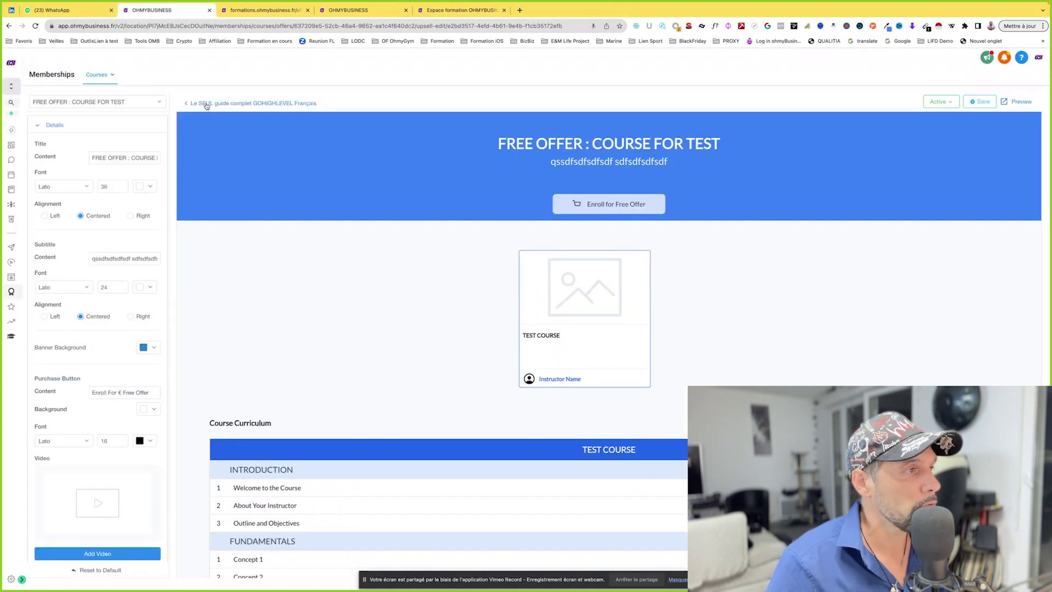
left_click(206, 104)
left_click(595, 73)
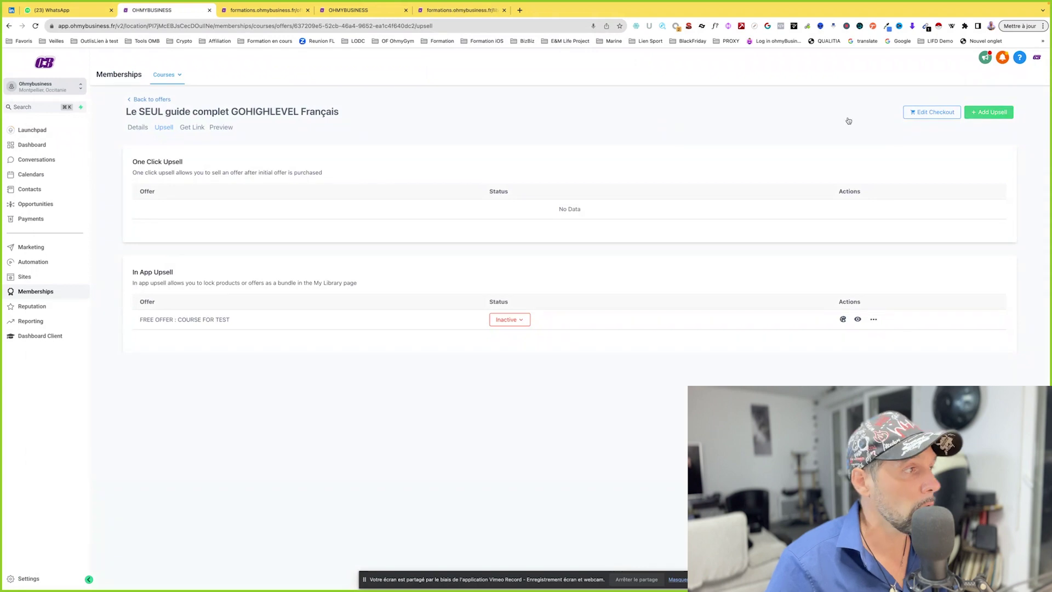
left_click(138, 128)
left_click(998, 113)
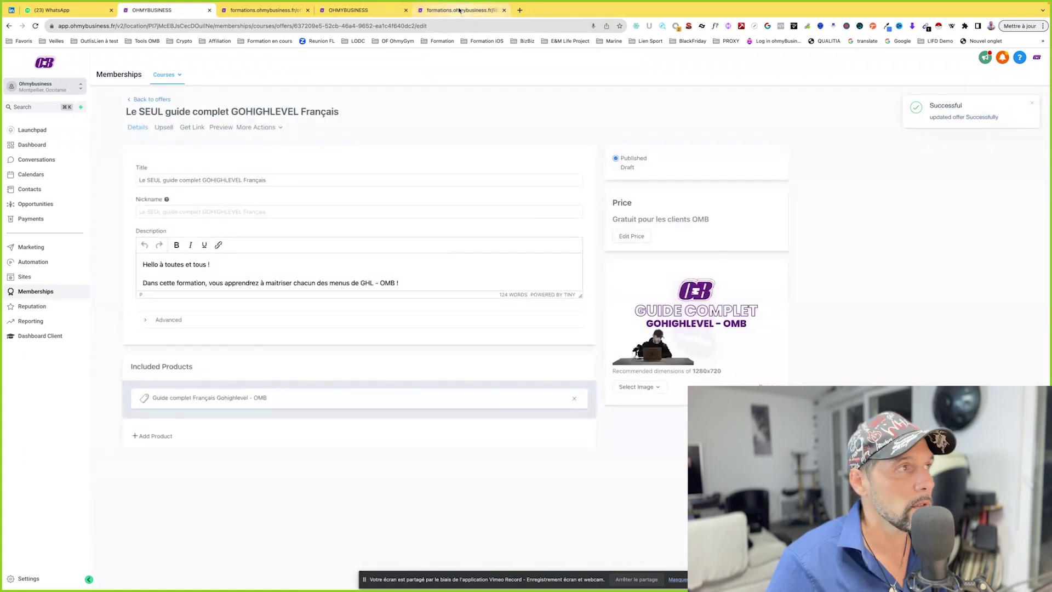
Step: Reload the course library repeatedly in admin preview mode and check which courses are displayed
left_click(439, 9)
left_click(435, 26)
key("Return")
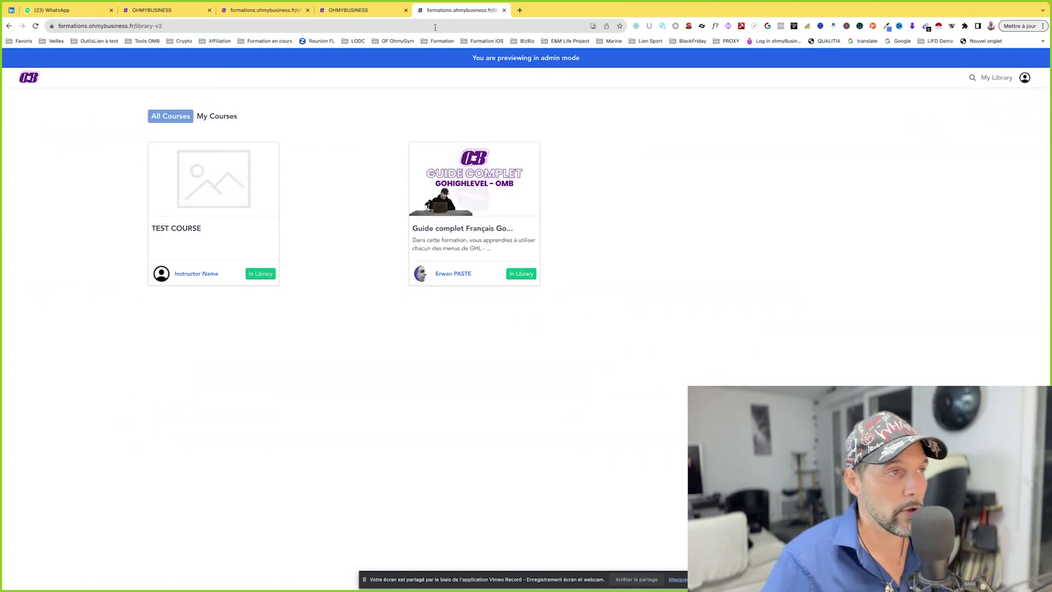
left_click_drag(478, 58, 585, 60)
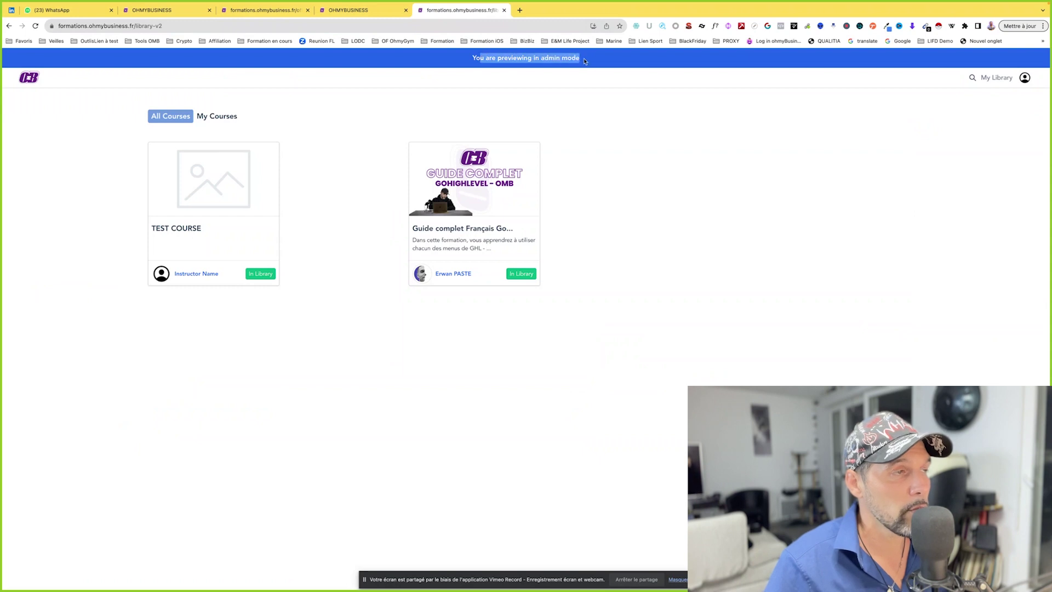
left_click(110, 25)
key("Return")
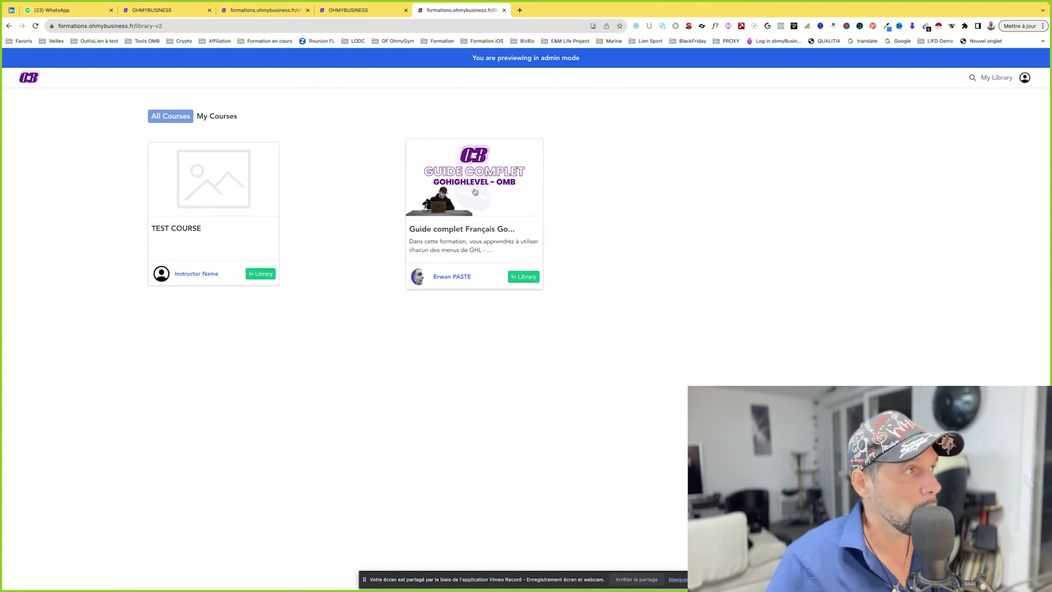
left_click(364, 27)
key("Return")
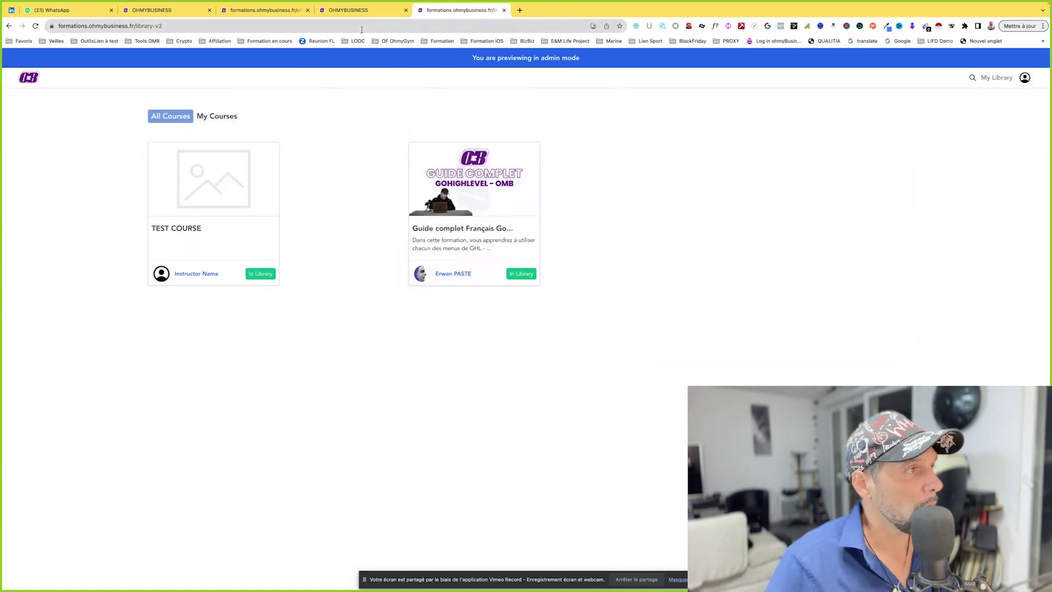
left_click(361, 28)
key("Return")
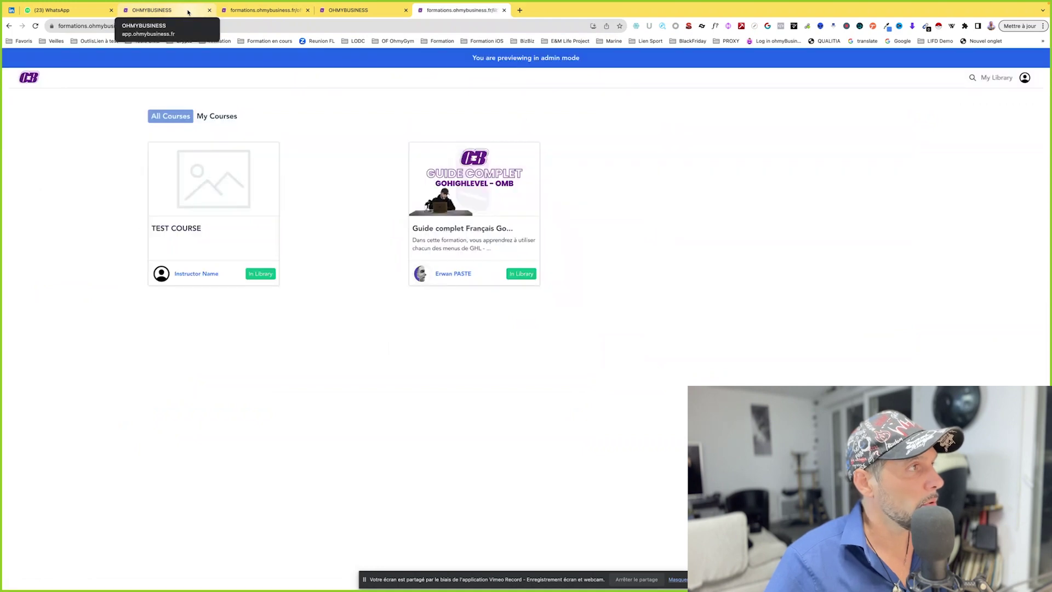
left_click(361, 26)
key("Return")
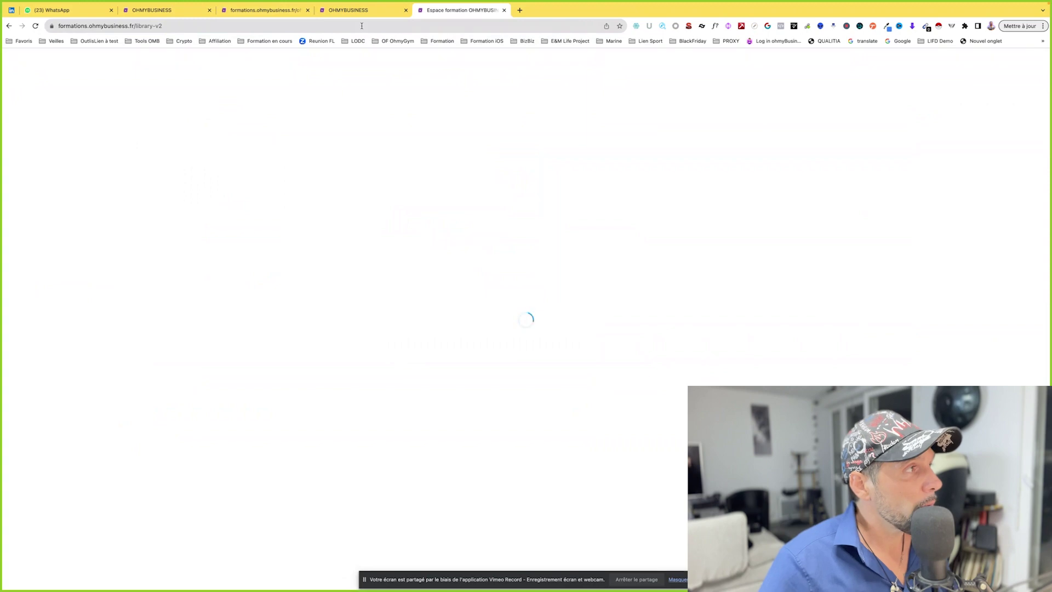
left_click(188, 12)
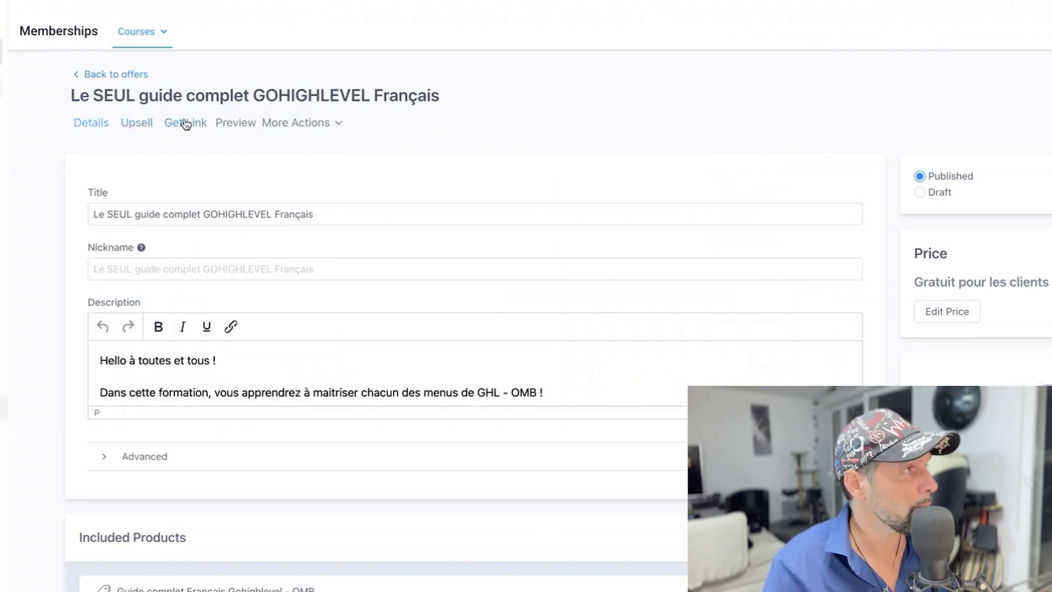
left_click(458, 7)
left_click(379, 20)
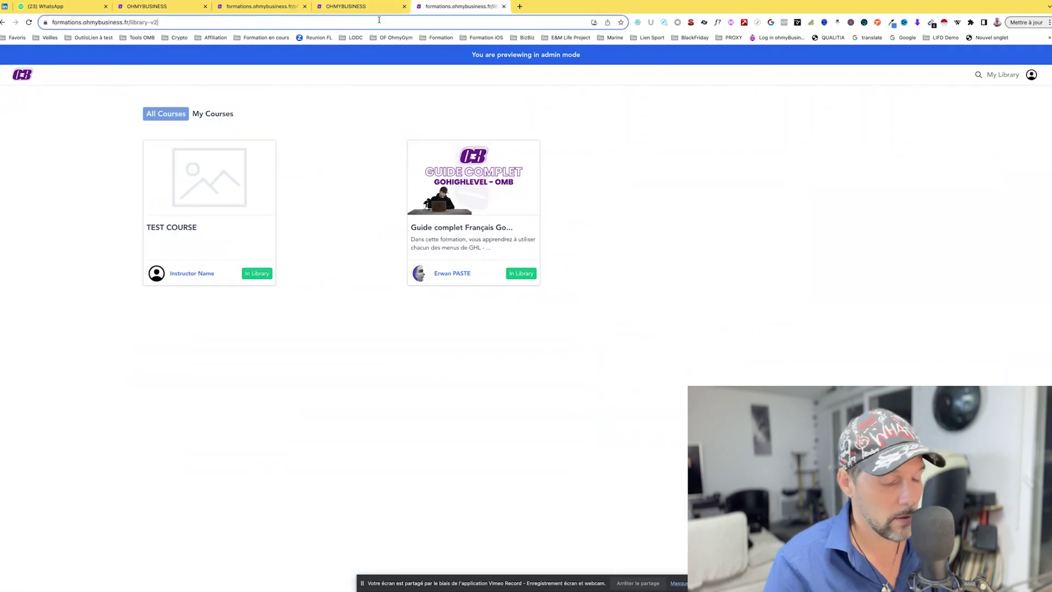
key("Return")
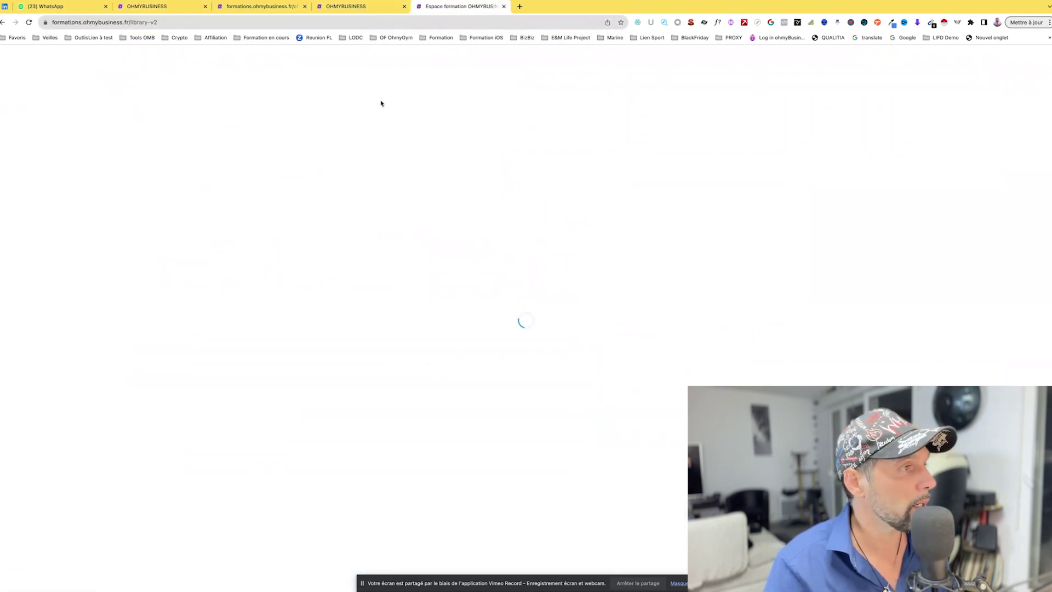
Step: Open the offer's upsells and set the in-app upsell "FREE OFFER : COURSE FOR TEST" to Active
left_click(158, 7)
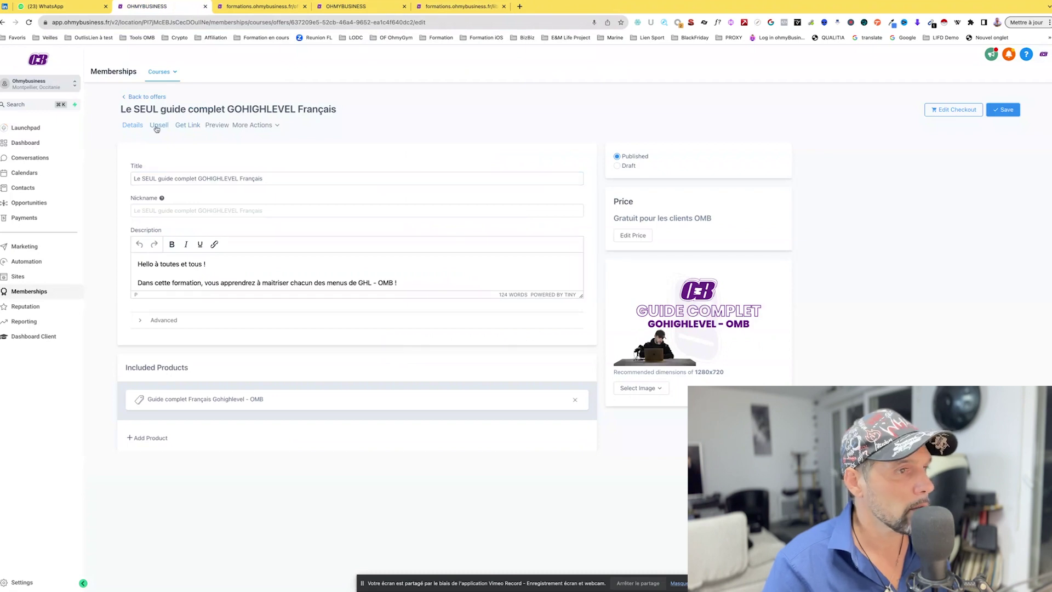
left_click(158, 125)
left_click(518, 321)
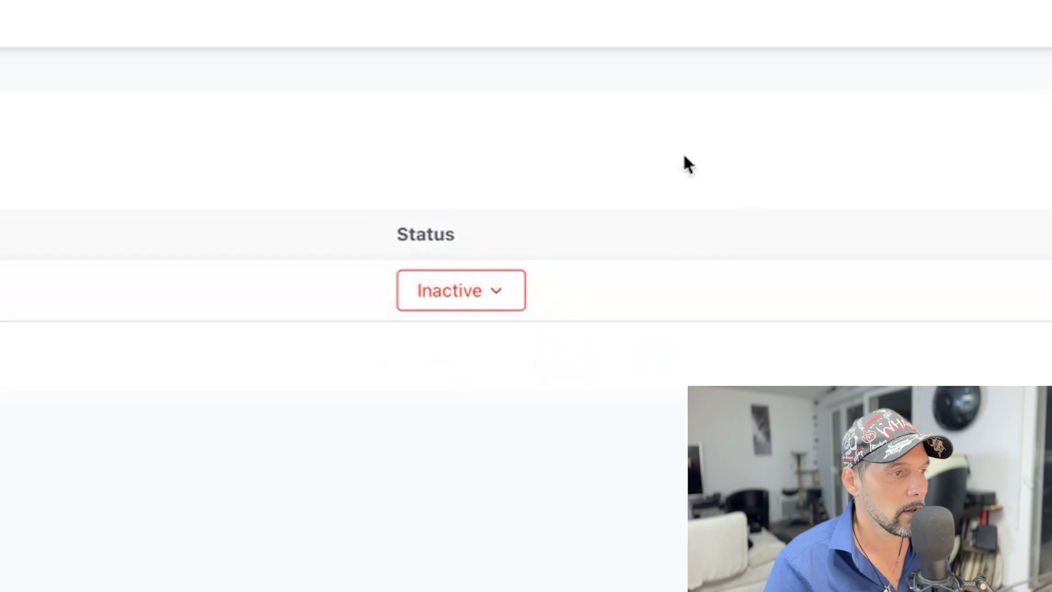
left_click(453, 291)
left_click(437, 344)
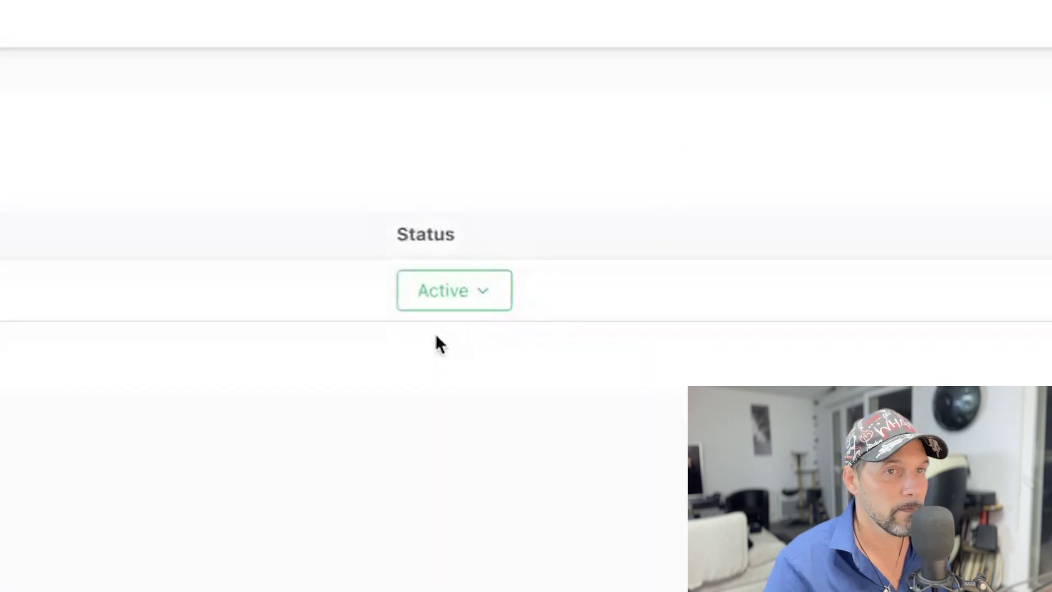
Step: Review the One Click Upsell and In App Upsell types available for a new upsell, without adding one
left_click(1000, 111)
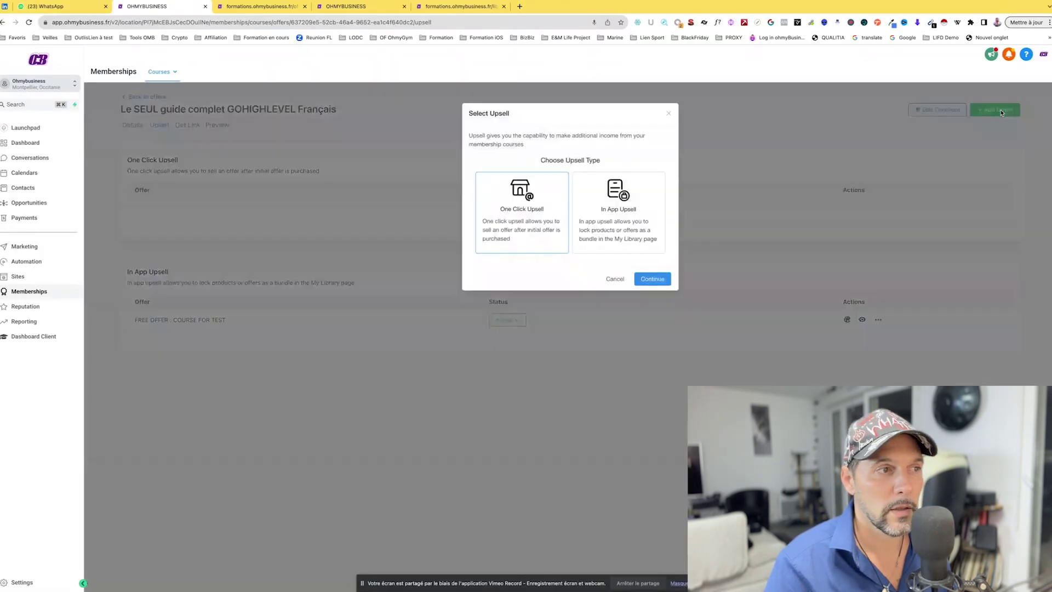
left_click(669, 113)
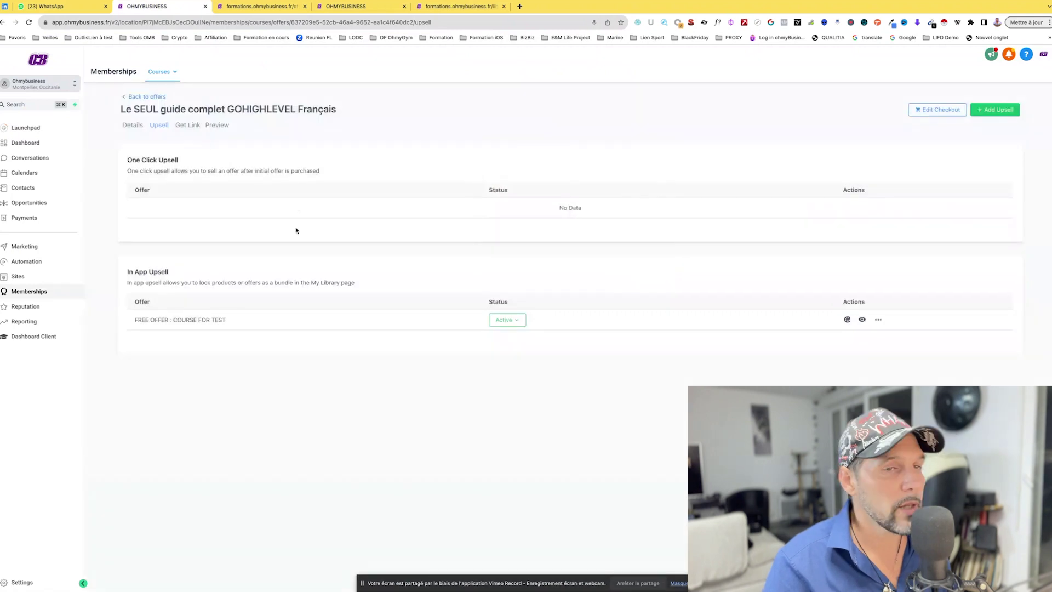
left_click(994, 109)
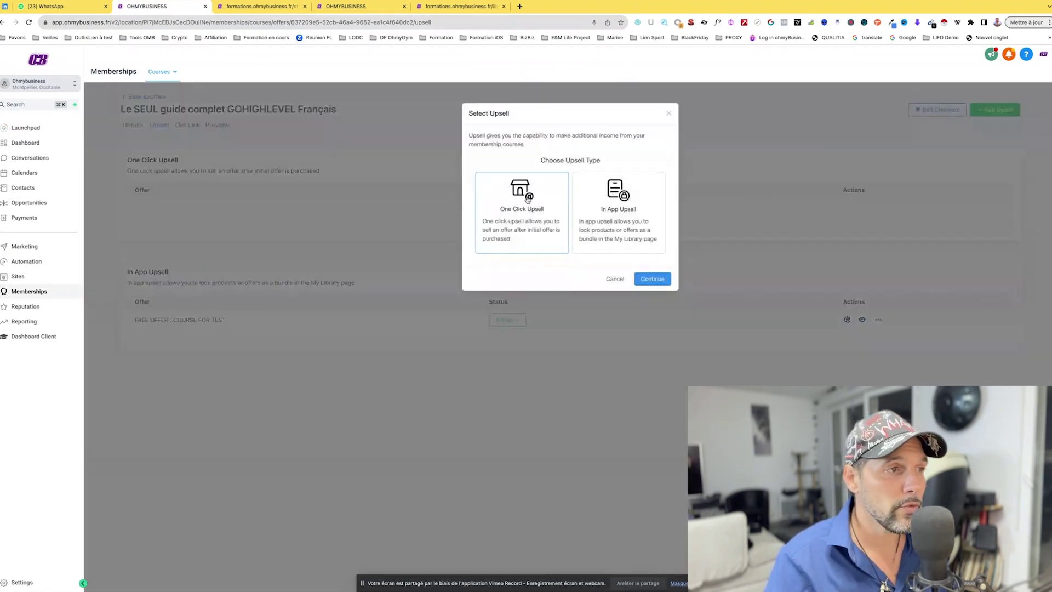
left_click(618, 212)
left_click(614, 279)
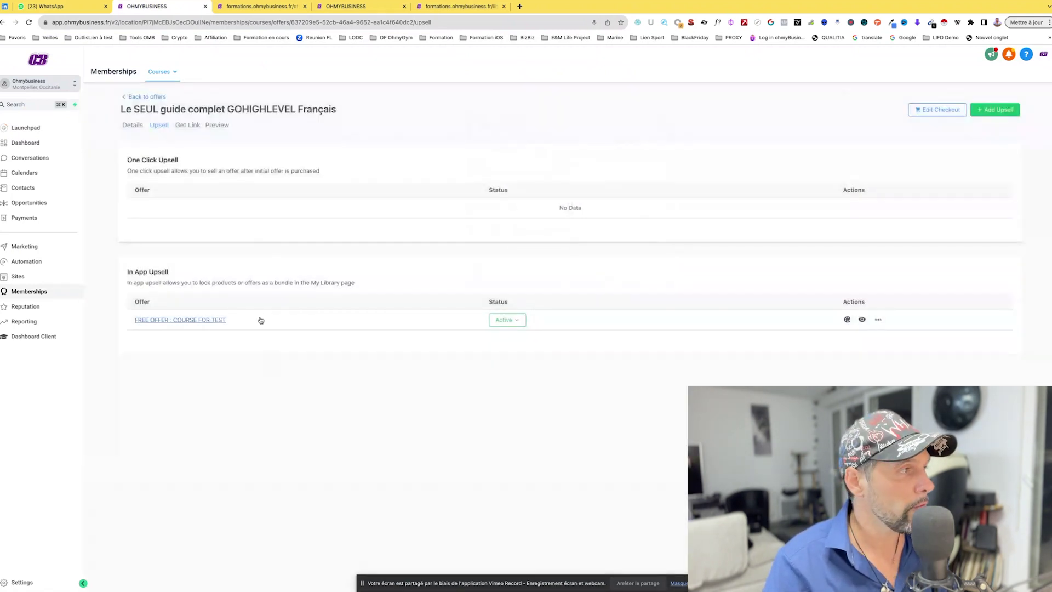
Step: Save the offer from its details page and reload the course library to check the locked upsell course
left_click(132, 127)
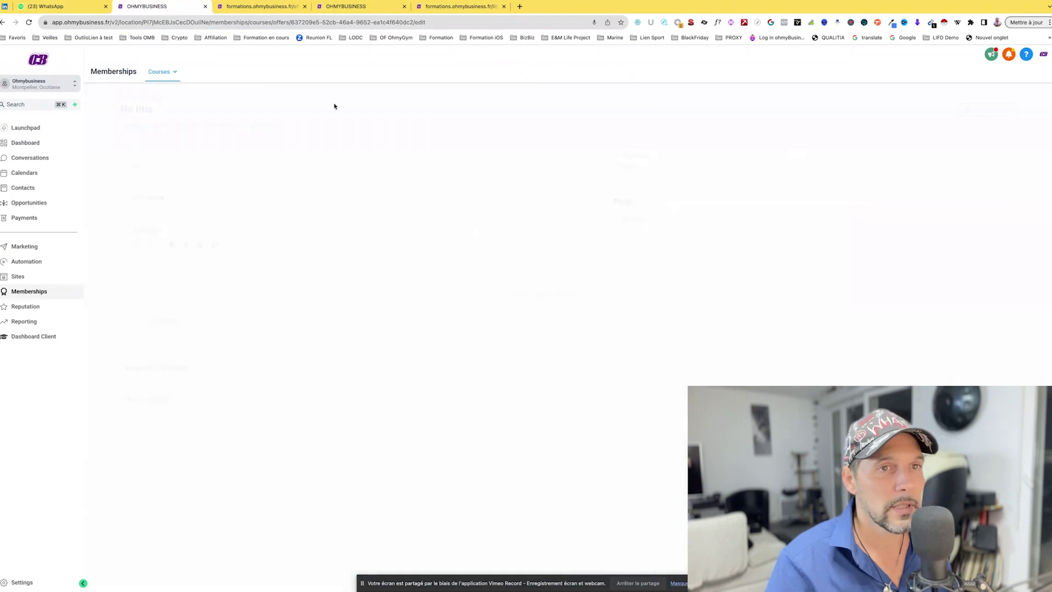
left_click(974, 108)
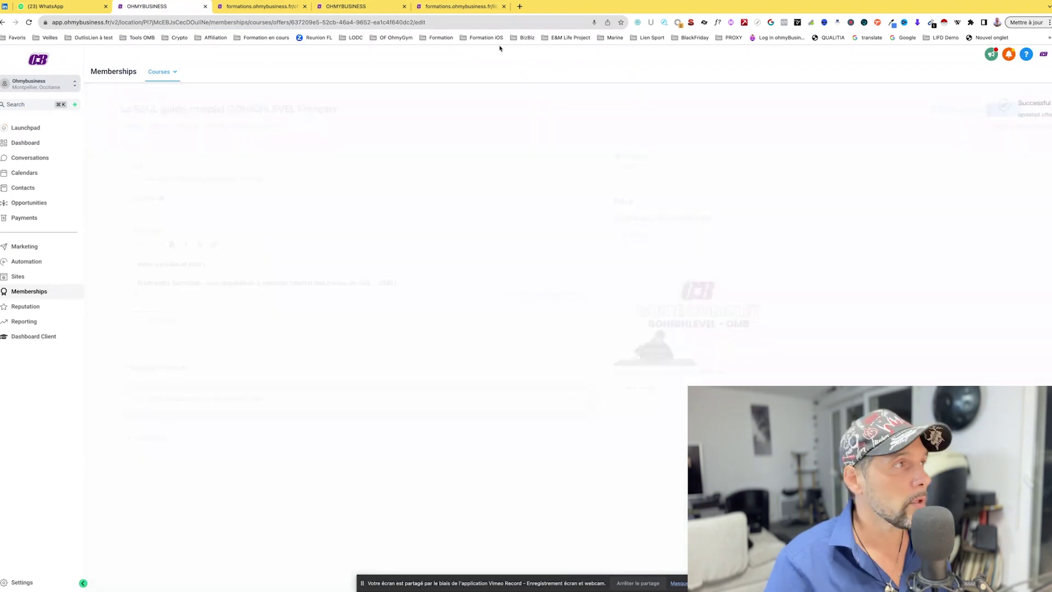
left_click(467, 6)
left_click(448, 23)
key("Return")
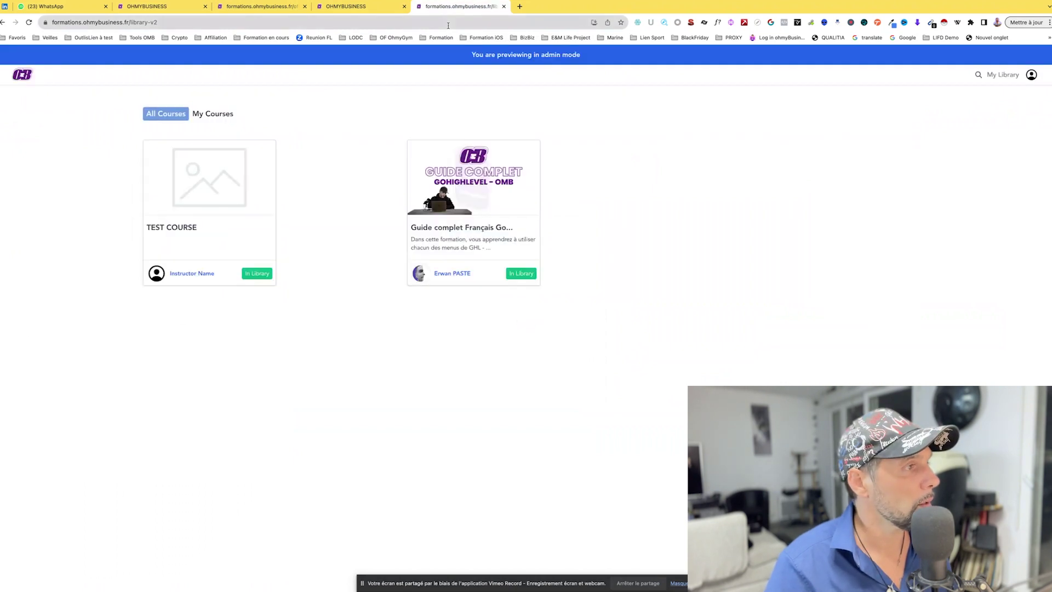
left_click(448, 23)
key("Return")
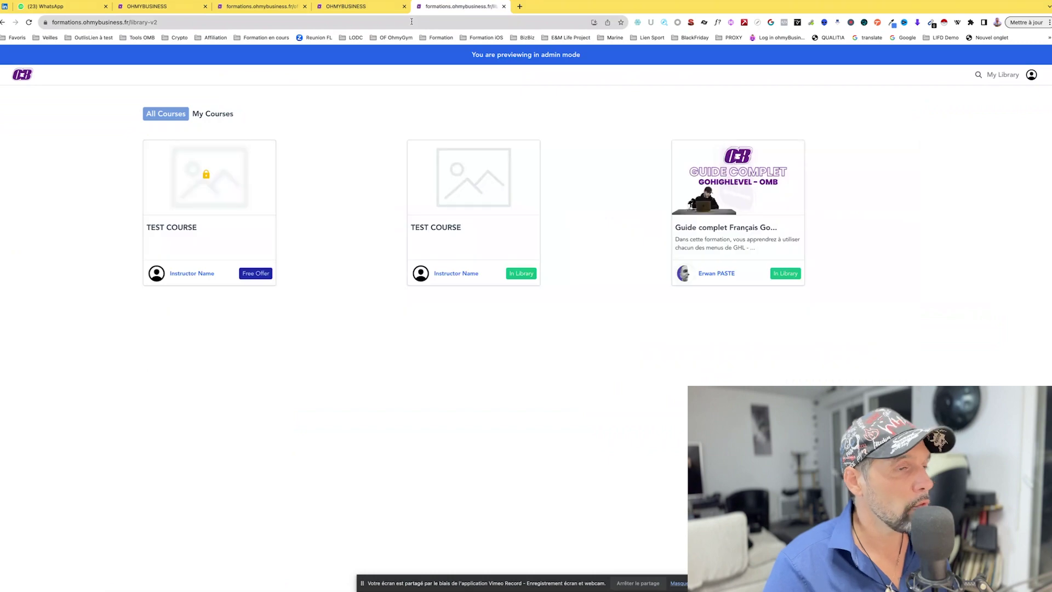
Step: Inspect the course library page in the developer tools to examine the locked course in the mobile view
right_click(913, 144)
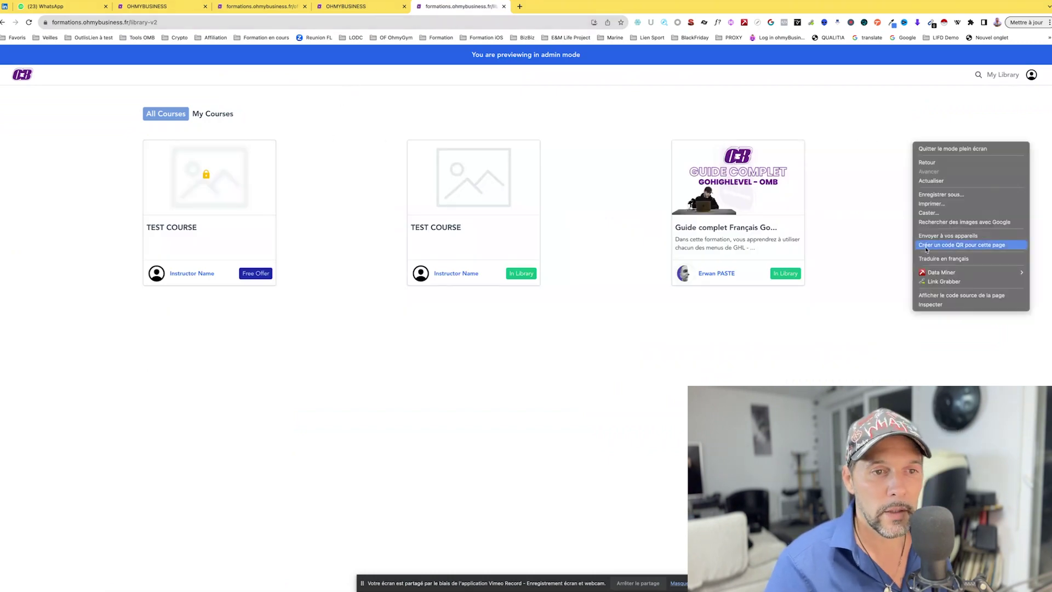
left_click(936, 305)
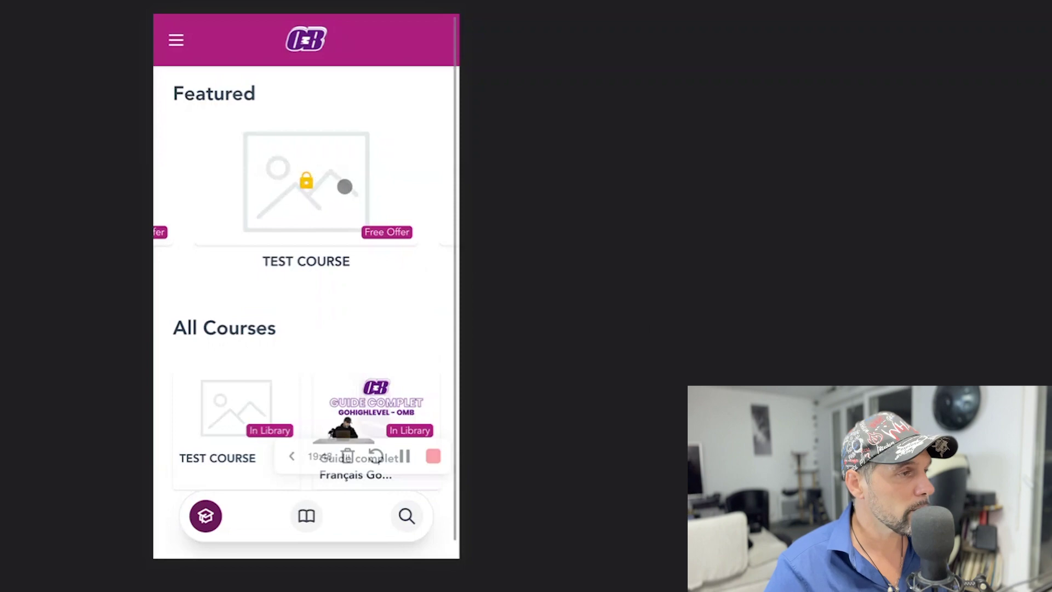
Step: Swipe through the locked free-offer course in the mobile library's Featured carousel and close the developer tools
left_click_drag(344, 186, 80, 192)
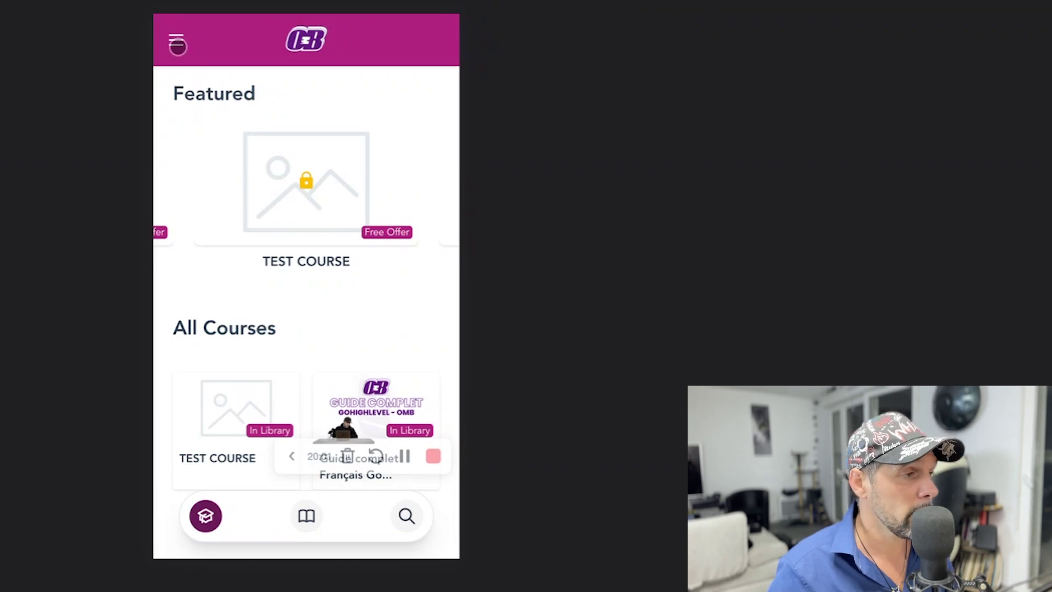
scroll(256, 364, "down", 1)
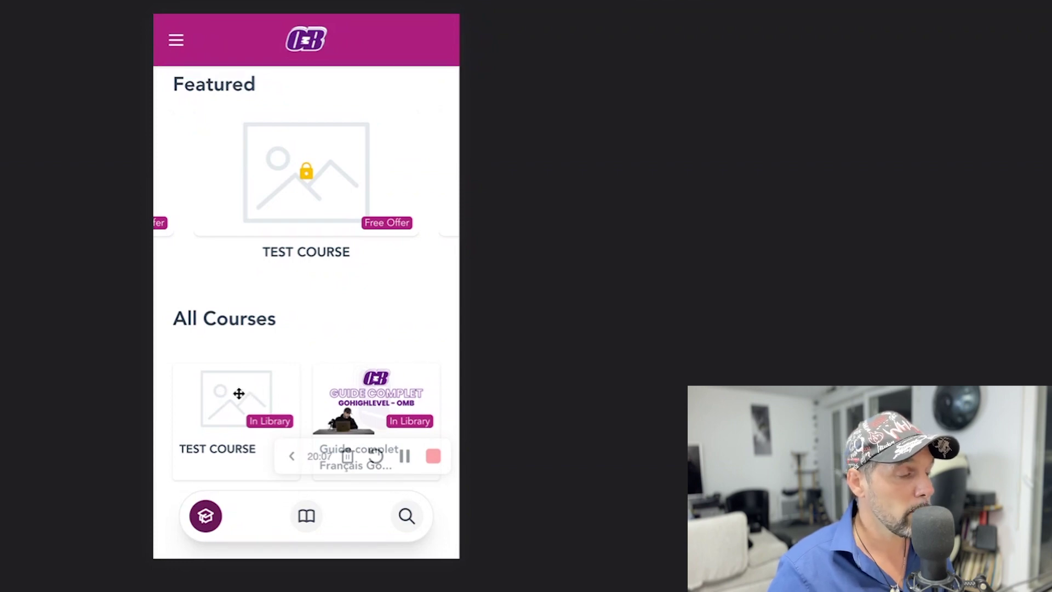
left_click(333, 194)
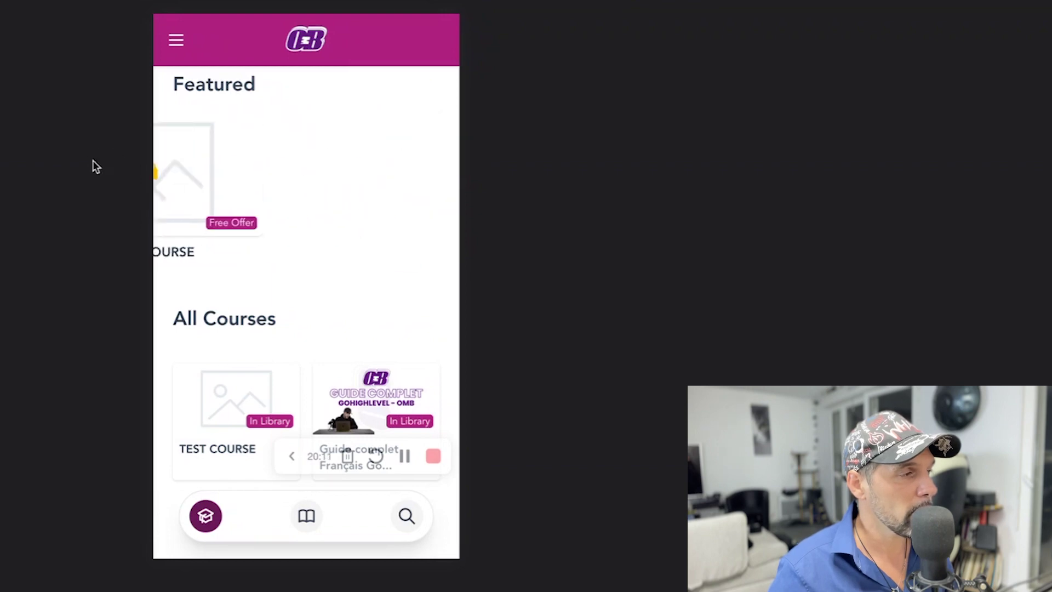
left_click(274, 172)
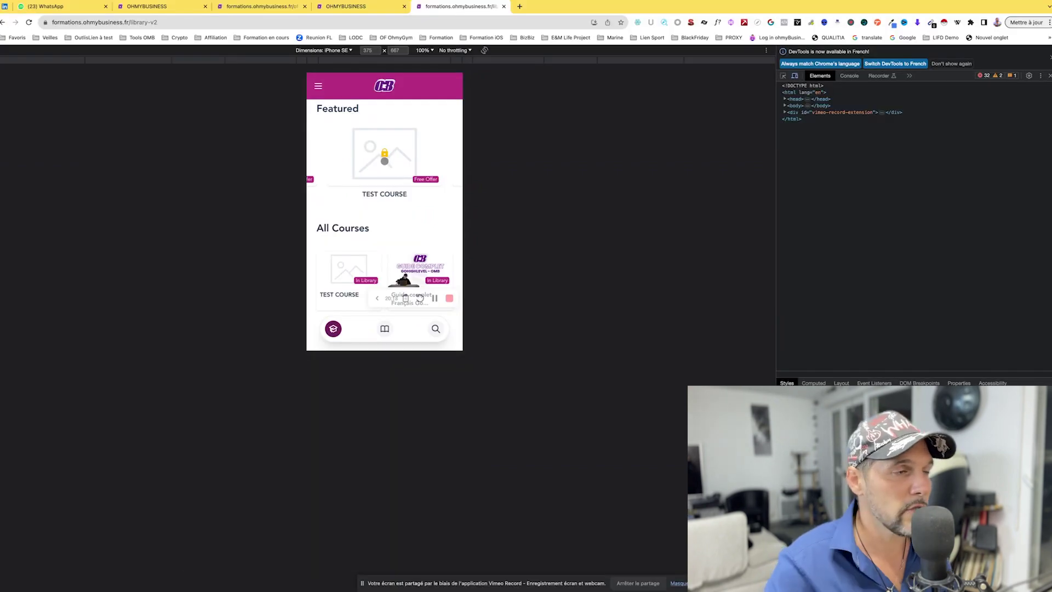
left_click(1048, 76)
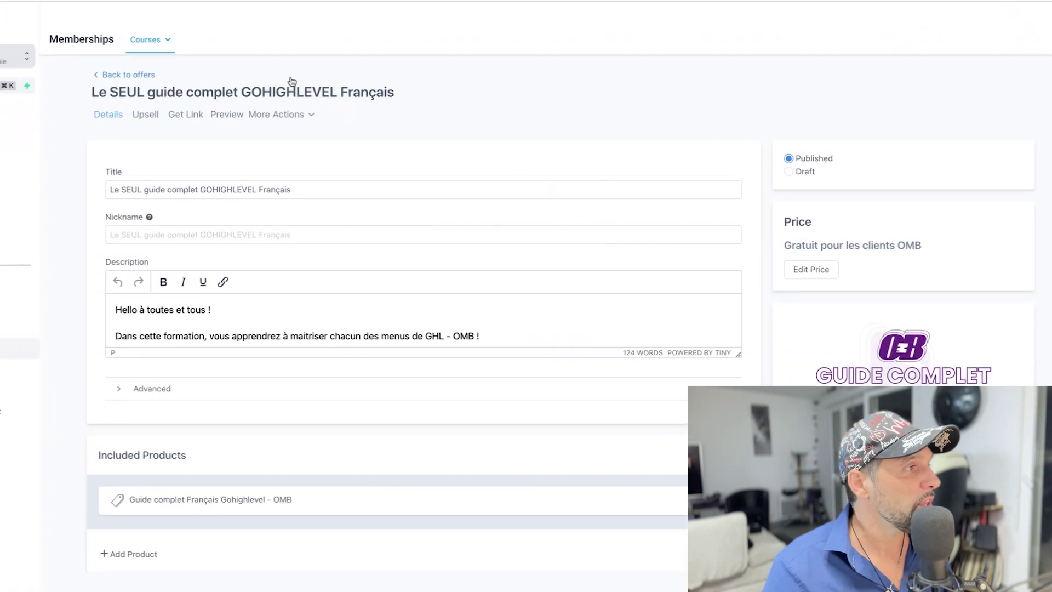
Step: Get the share link of the offer "Le SEUL guide complet GOHIGHLEVEL Français" and copy its full URL
left_click(297, 107)
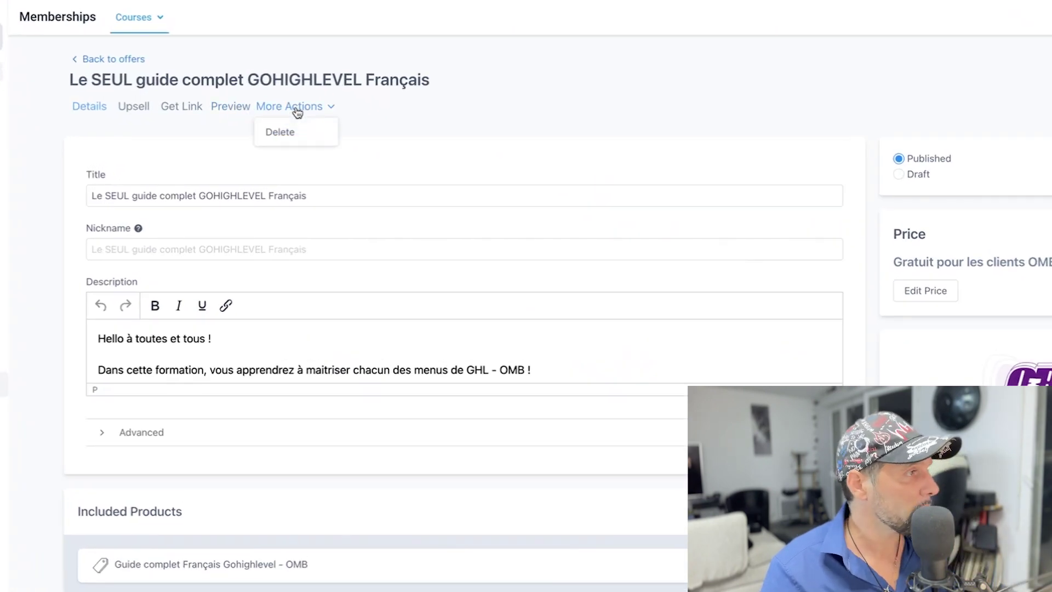
left_click(186, 120)
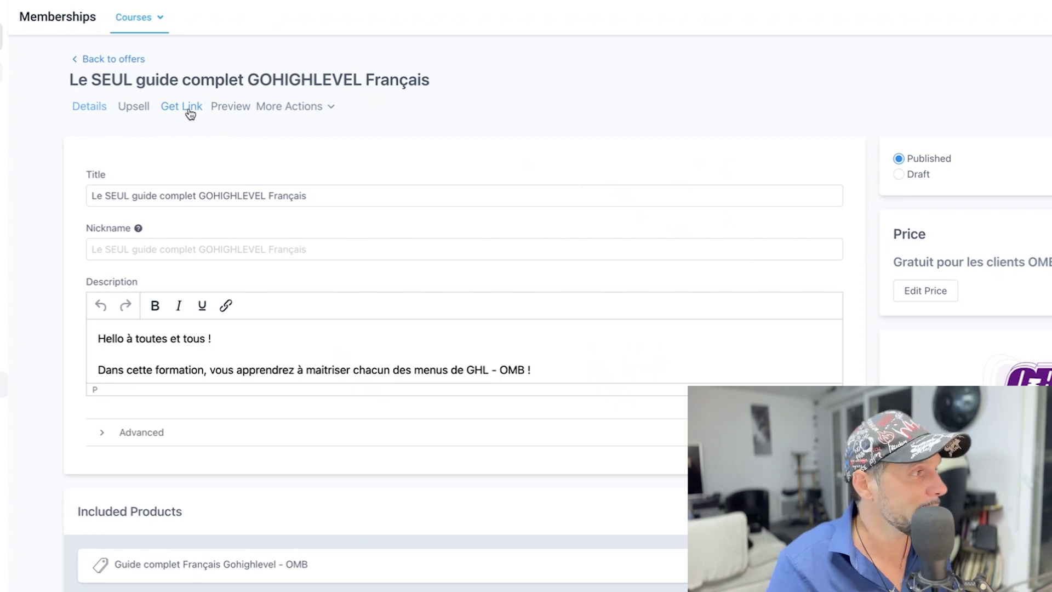
left_click(190, 112)
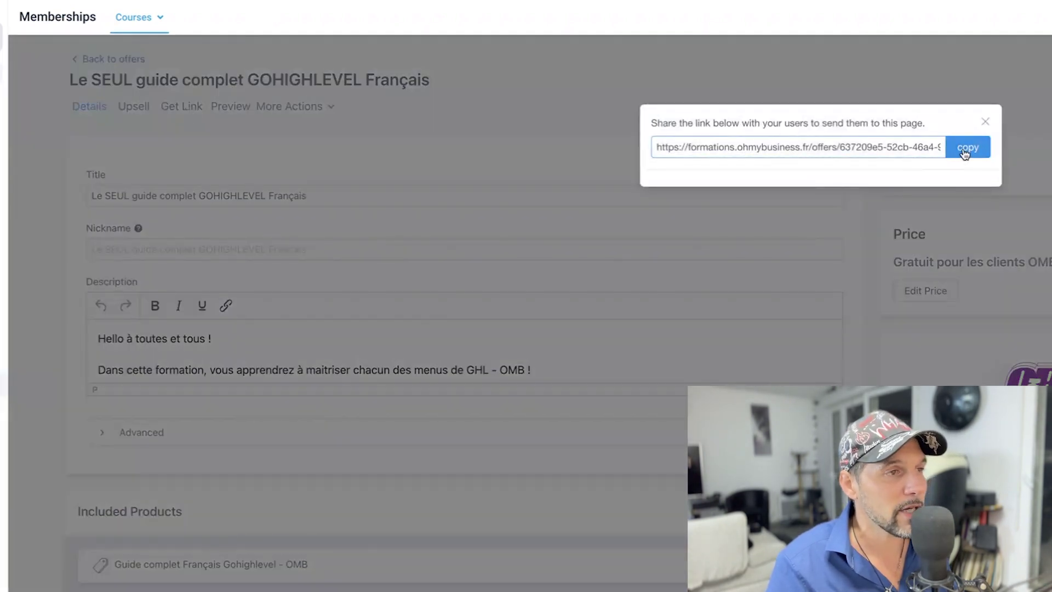
triple_click(888, 147)
left_click(778, 143)
left_click_drag(772, 144, 979, 149)
double_click(869, 146)
triple_click(870, 147)
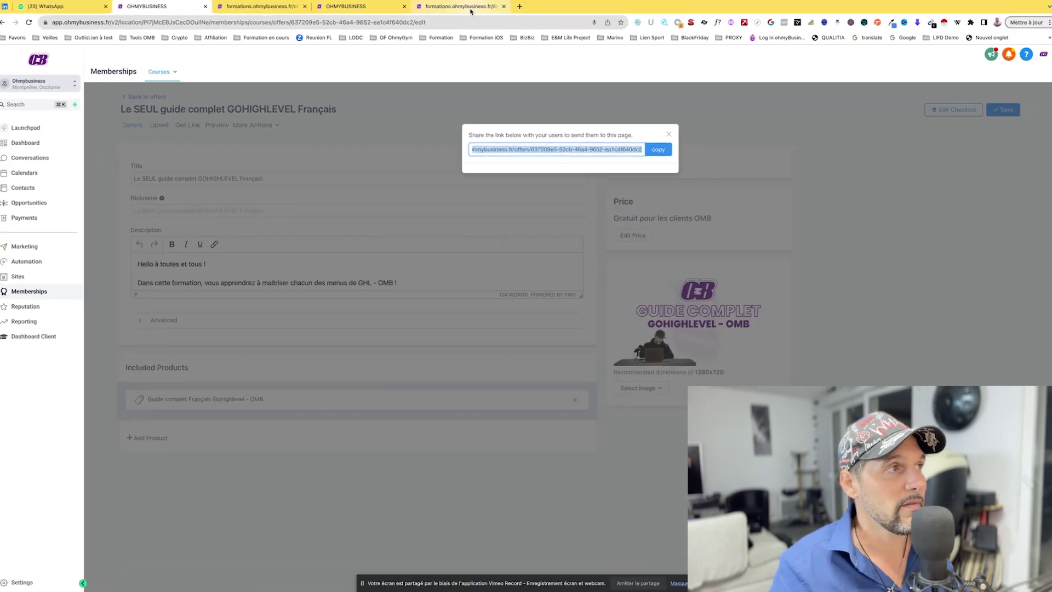
Step: Load the copied offer link in the formations page to view the public checkout form, and close the share link dialog back in the offer
left_click(471, 7)
left_click(465, 21)
key("super+v")
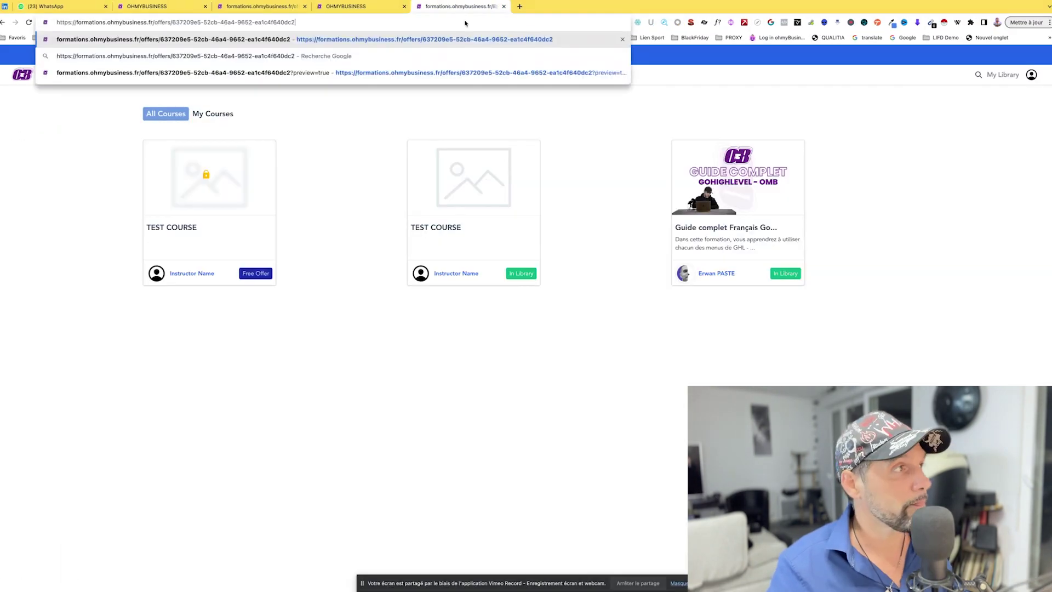
left_click(284, 8)
left_click(301, 23)
key("Return")
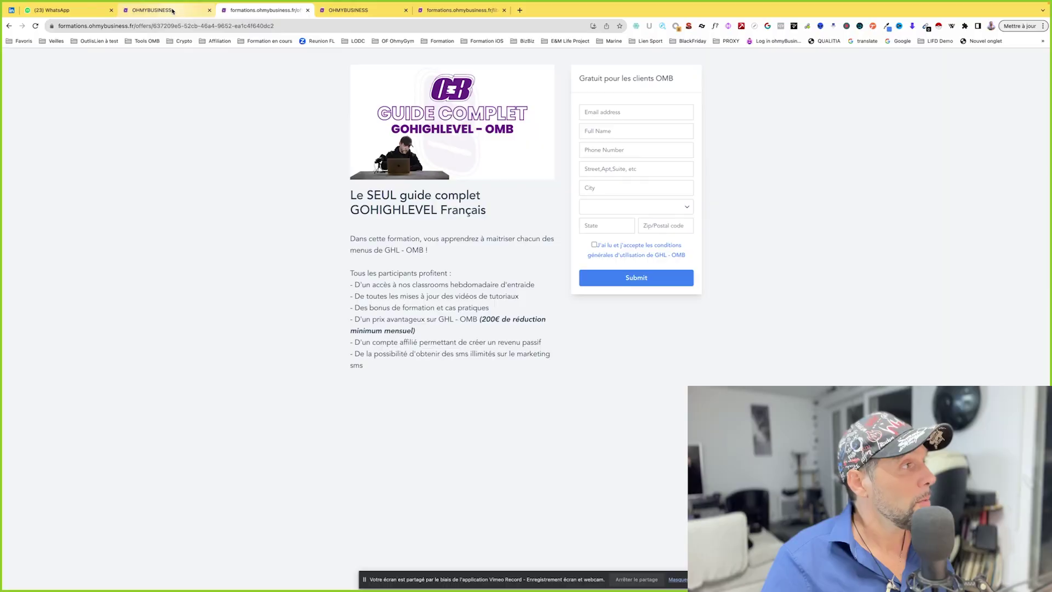
left_click(172, 11)
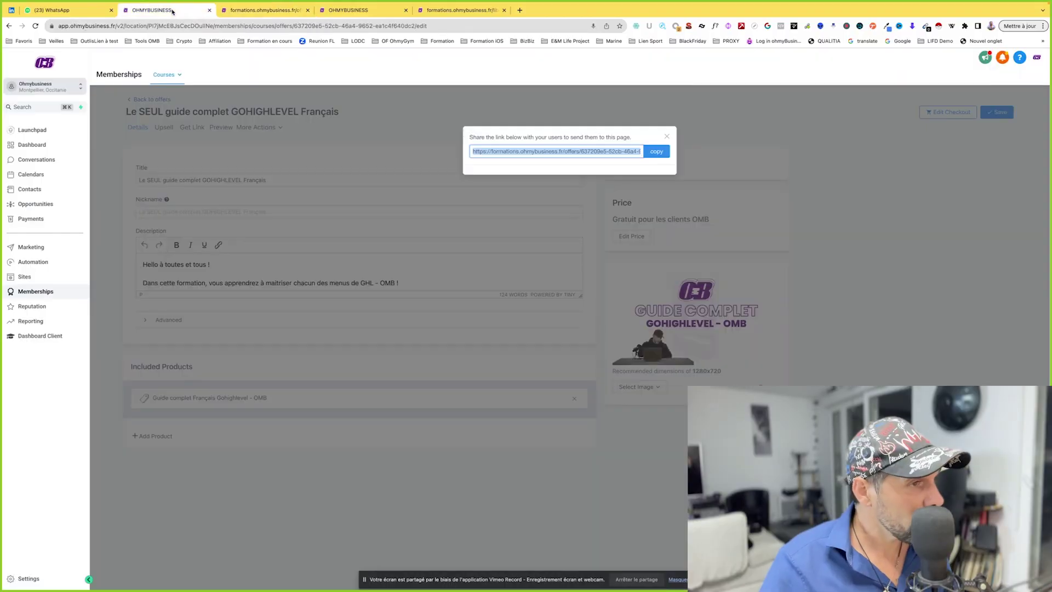
left_click(667, 137)
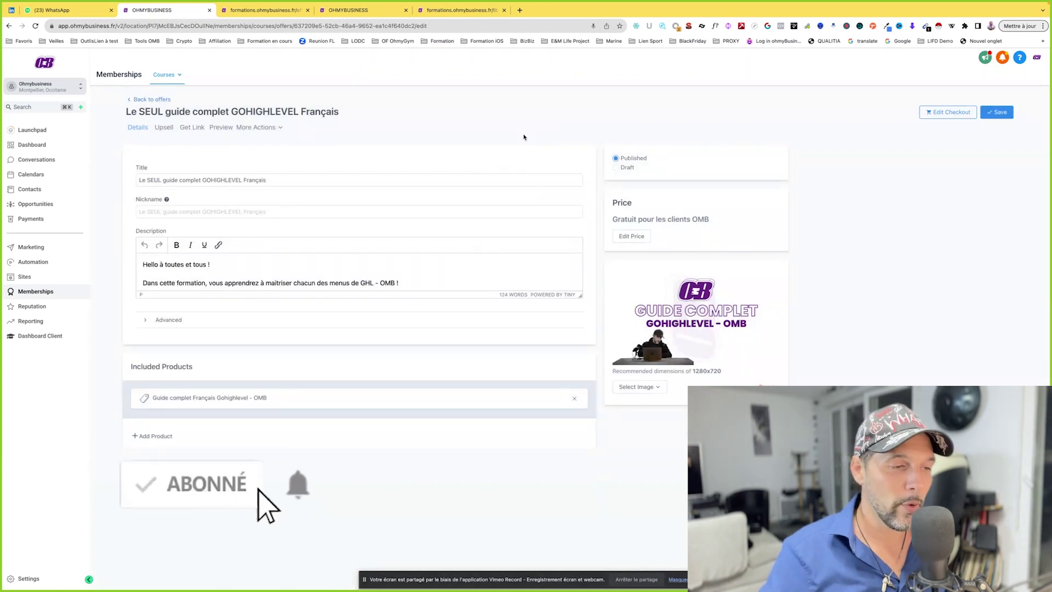